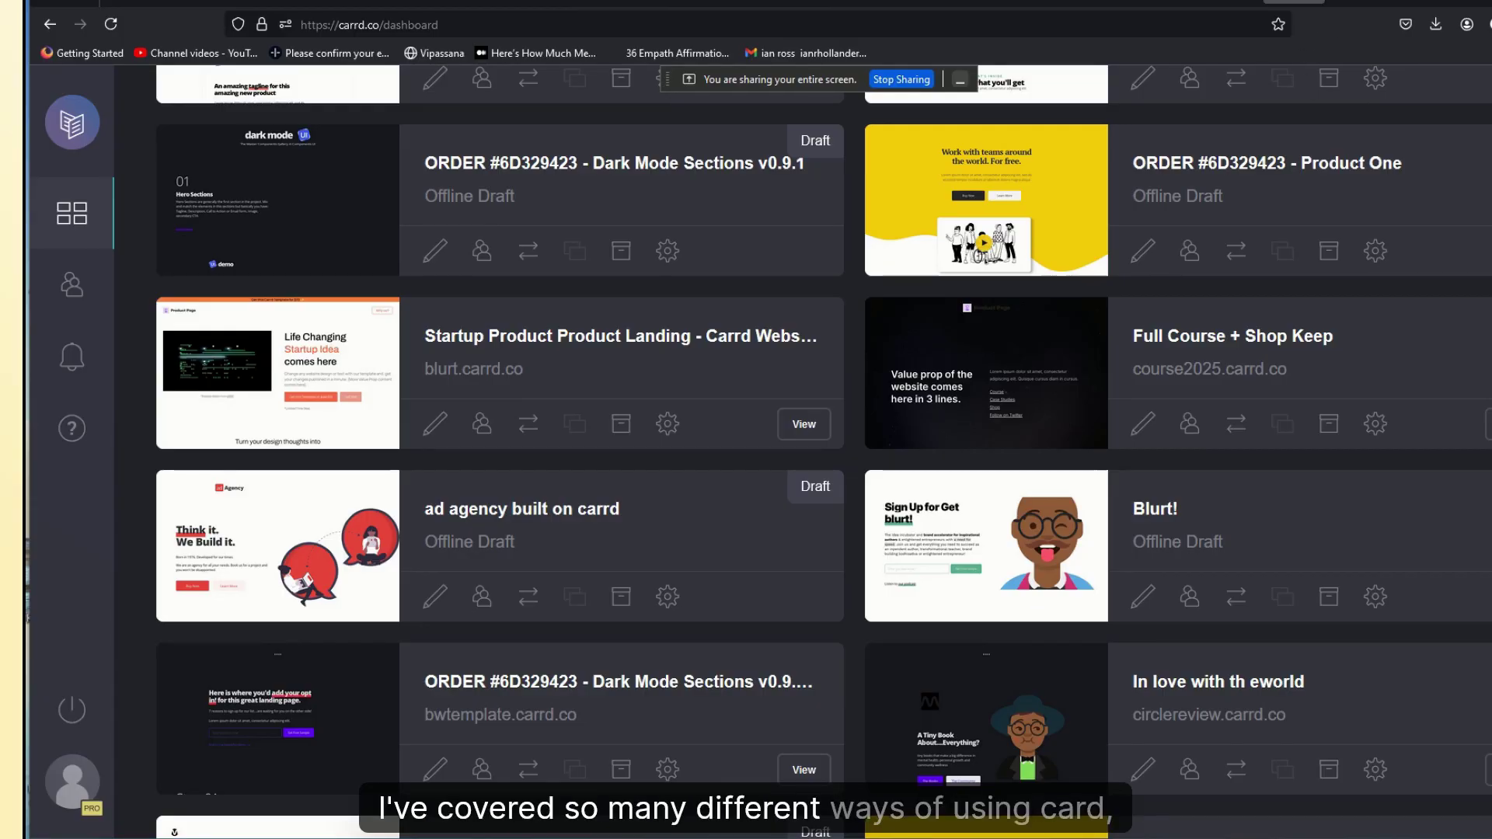
Step: Preview the Shop section of course2025.carrd.co by scrolling through it, then go back
scroll(824, 451, "up", 1)
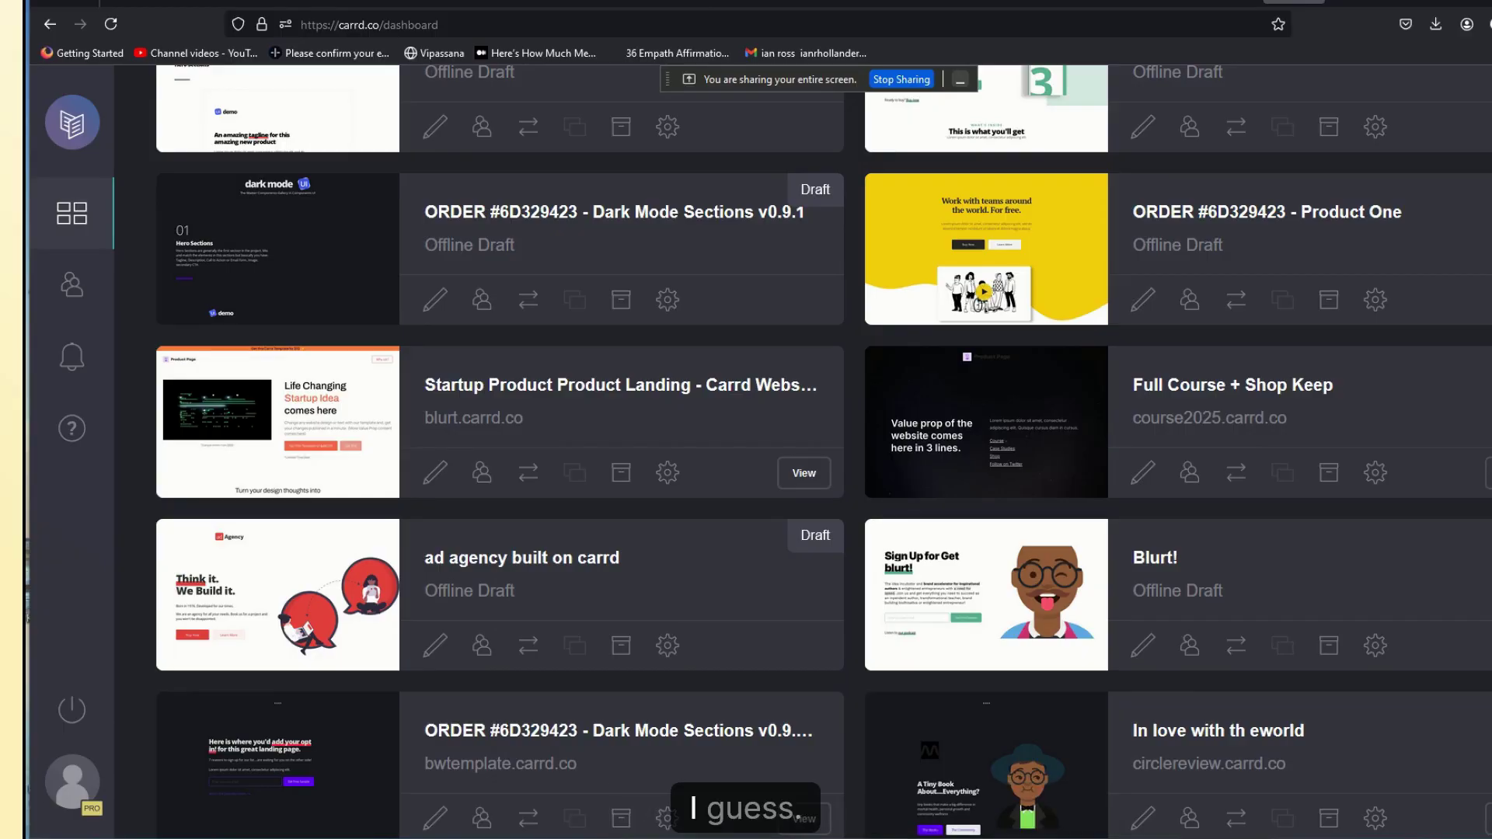
scroll(824, 451, "down", 3)
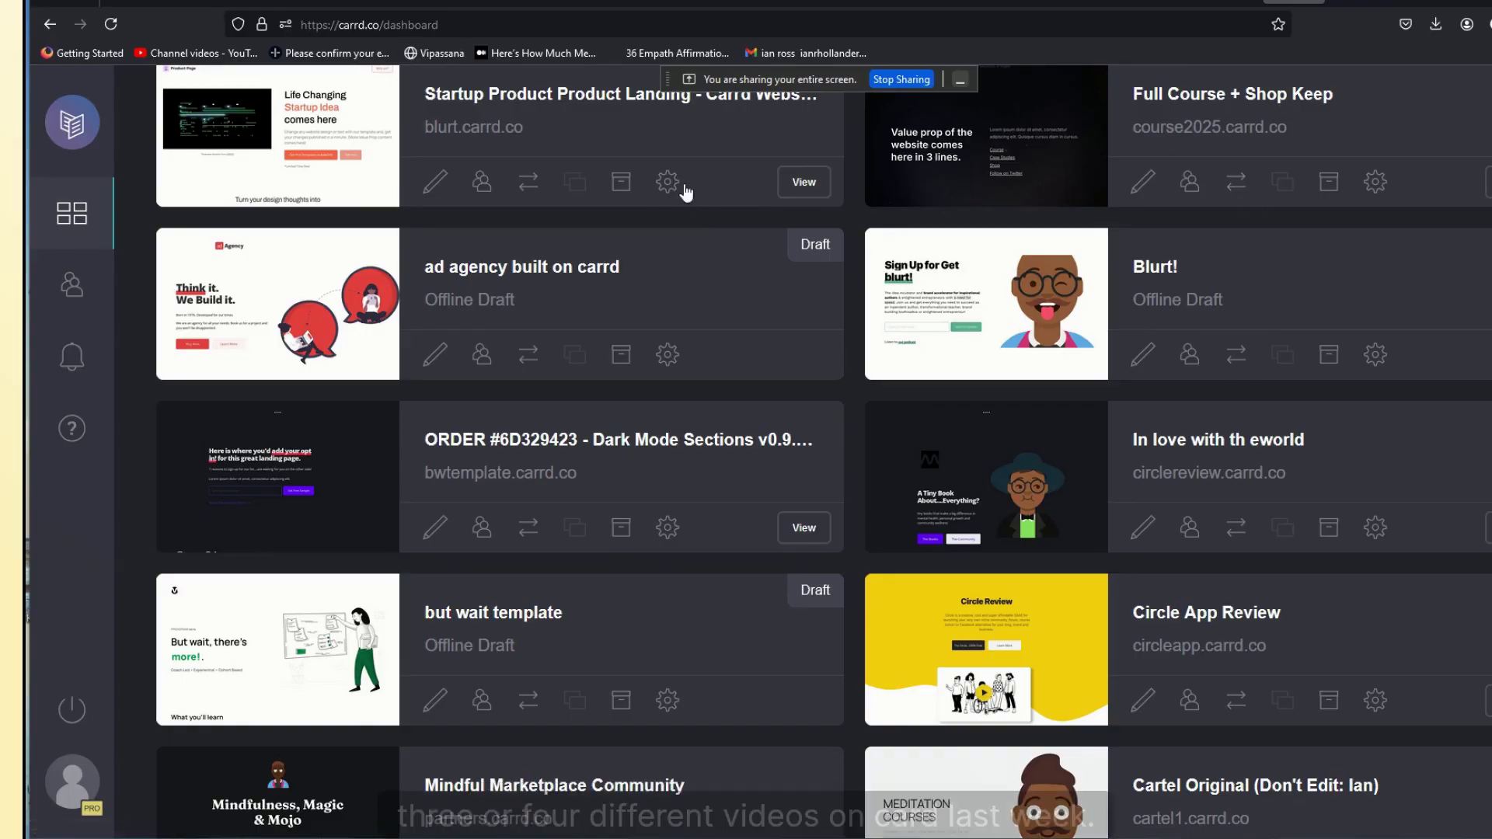
scroll(824, 451, "down", 5)
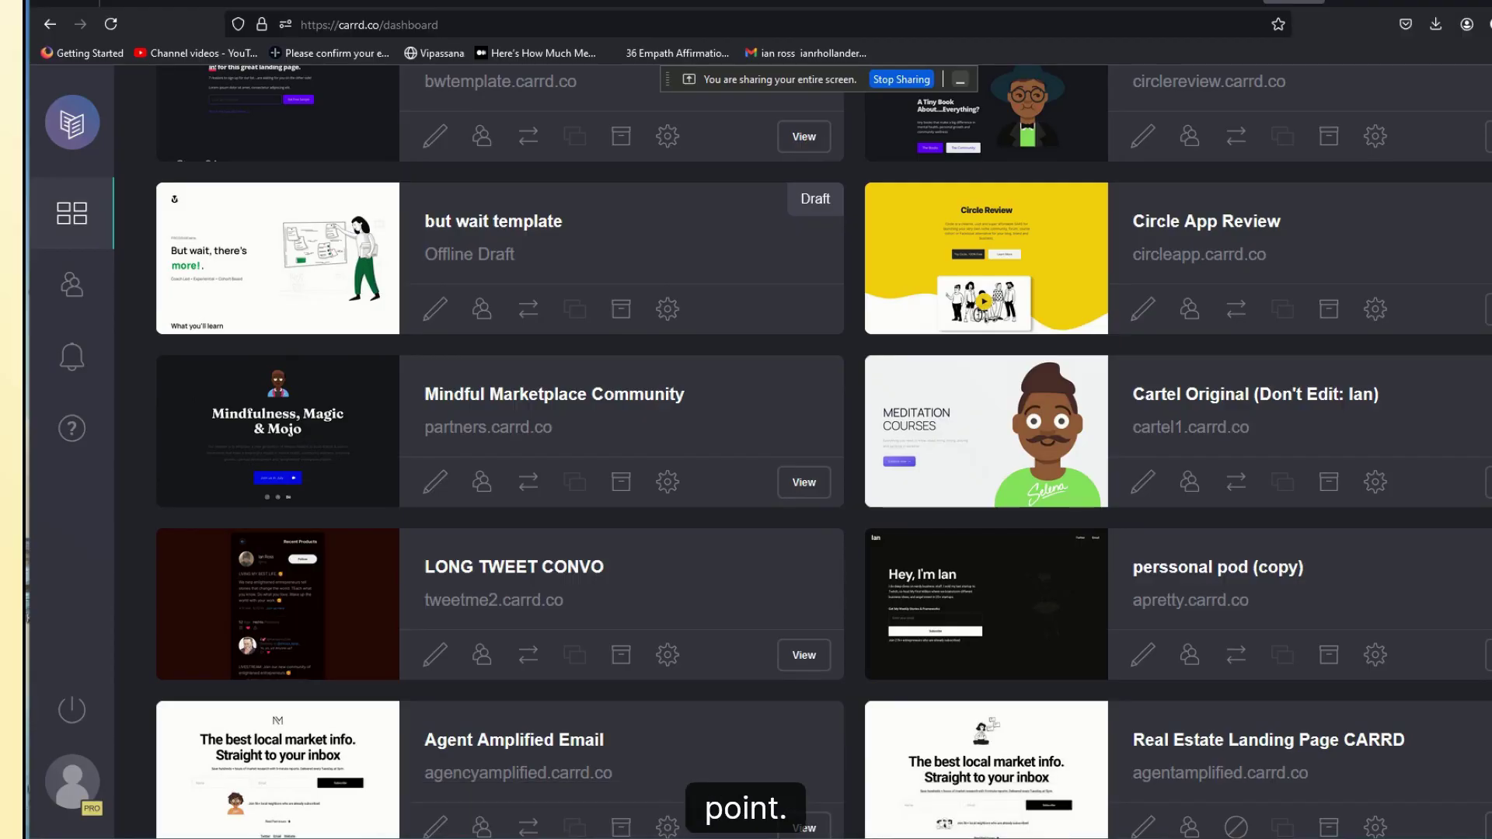
scroll(970, 399, "up", 8)
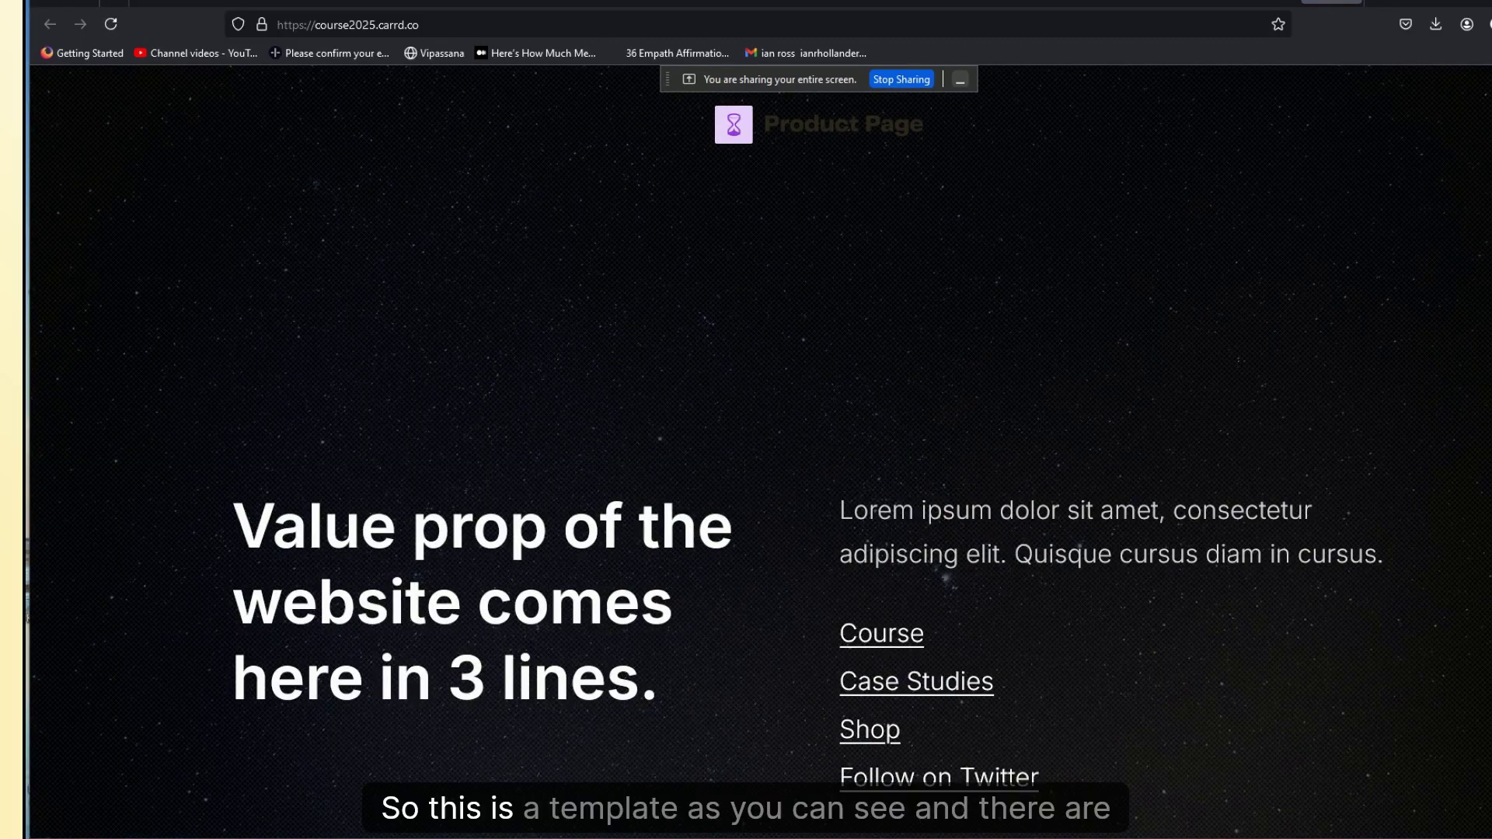
left_click(877, 527)
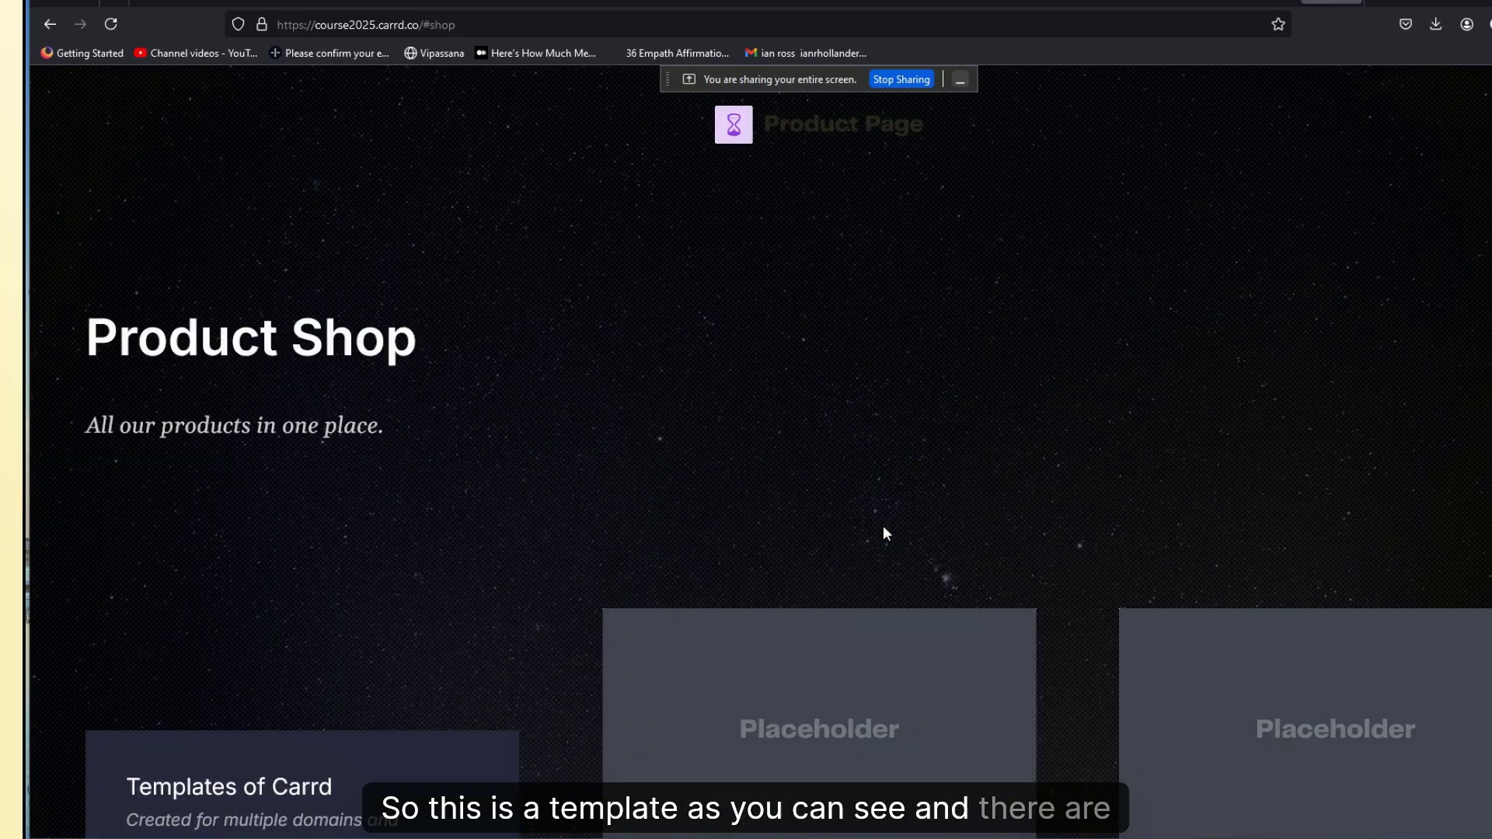
scroll(883, 525, "down", 5)
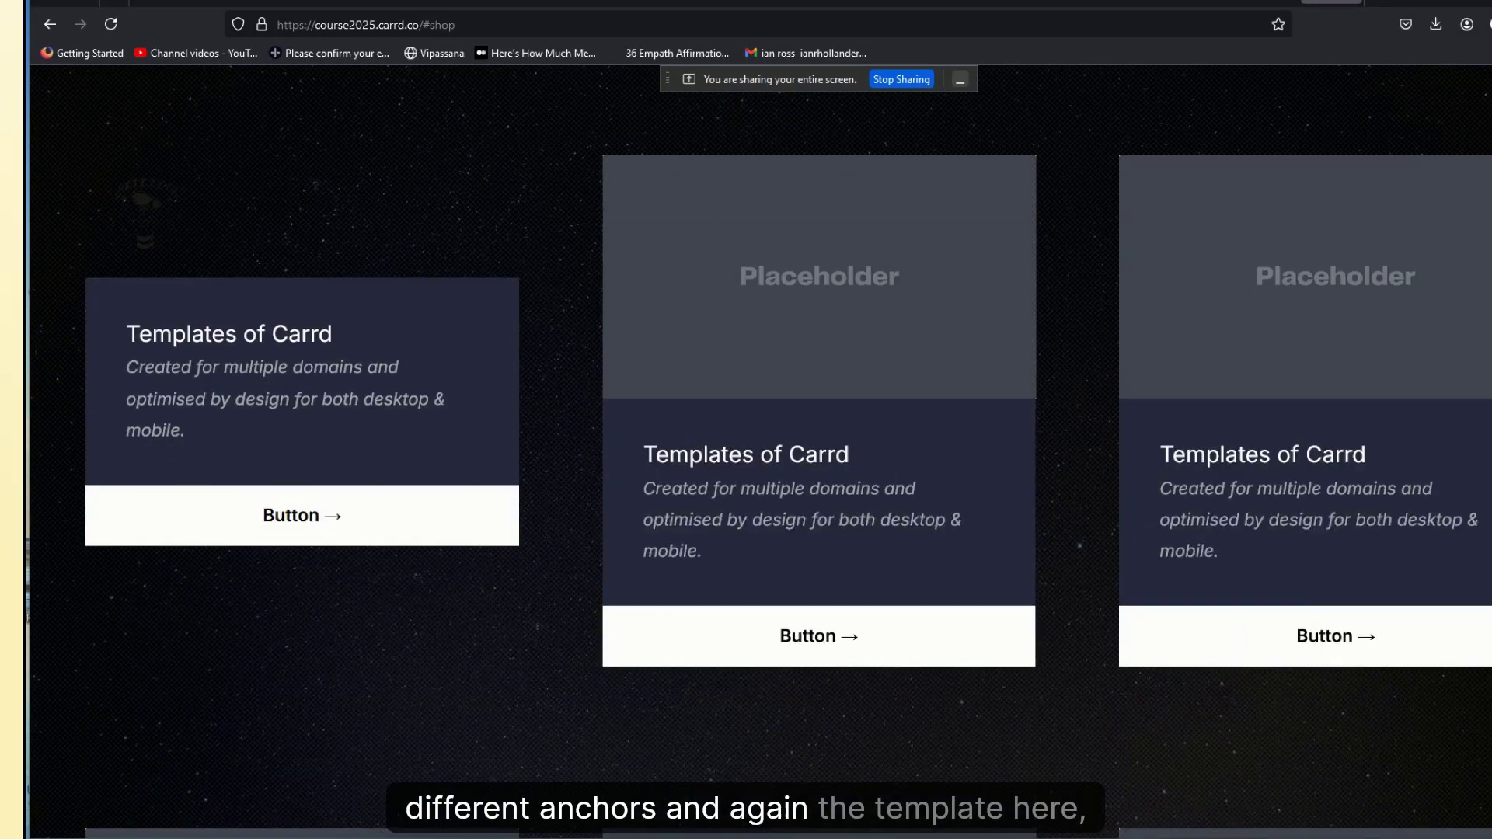
scroll(883, 370, "down", 3)
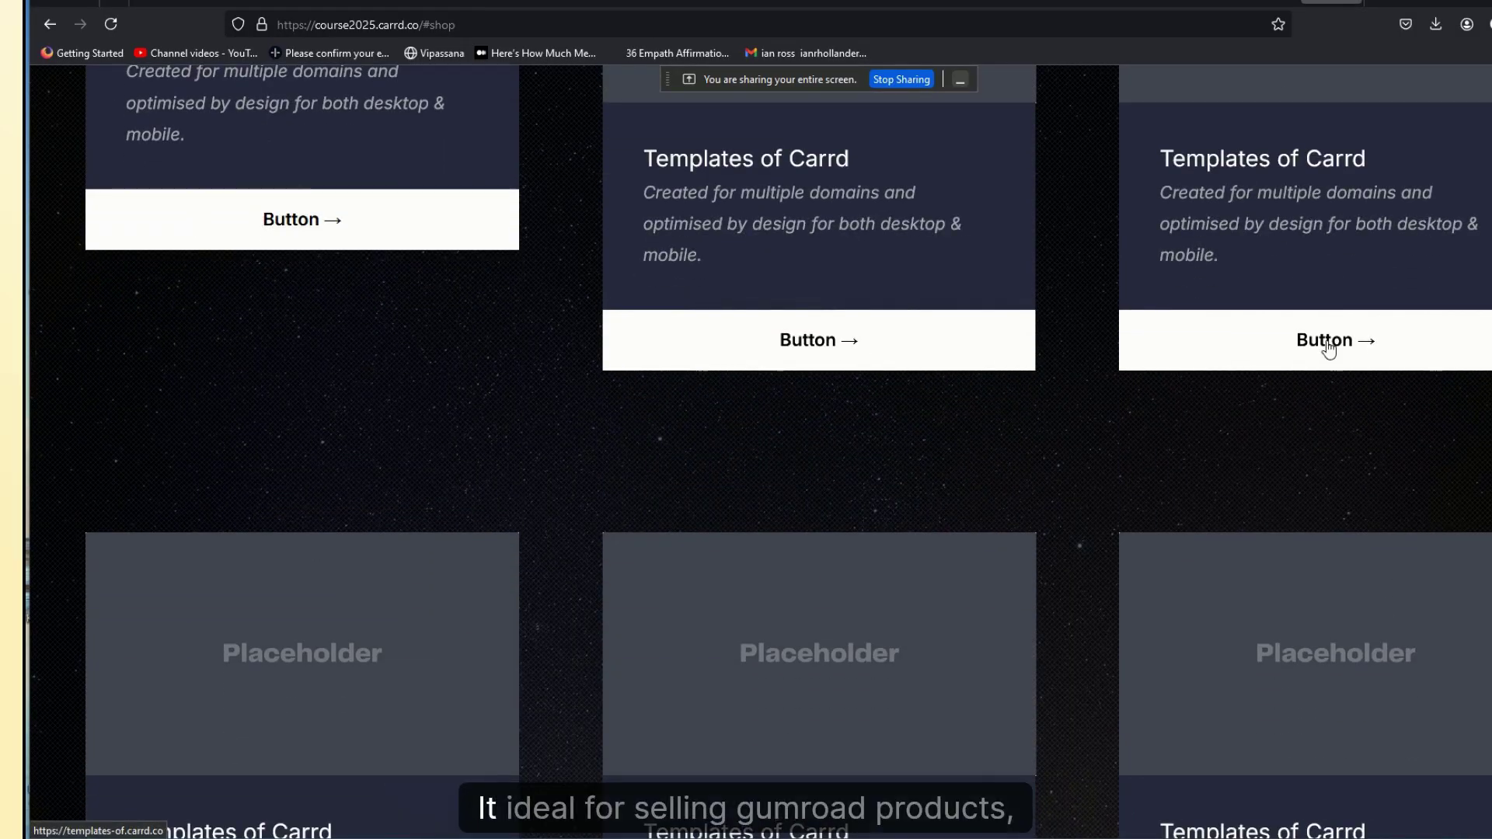
scroll(788, 452, "down", 7)
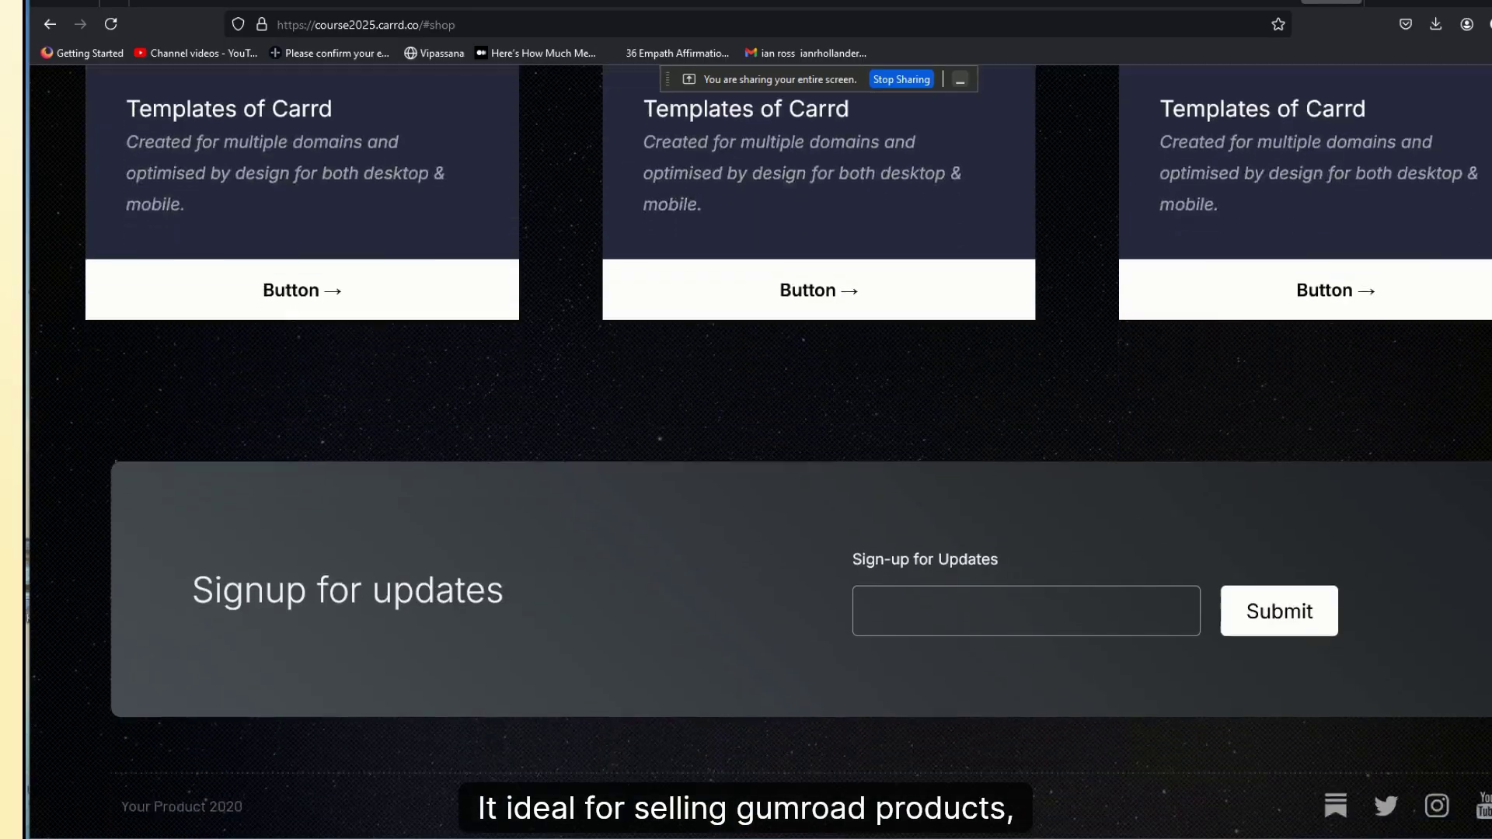
scroll(788, 453, "up", 10)
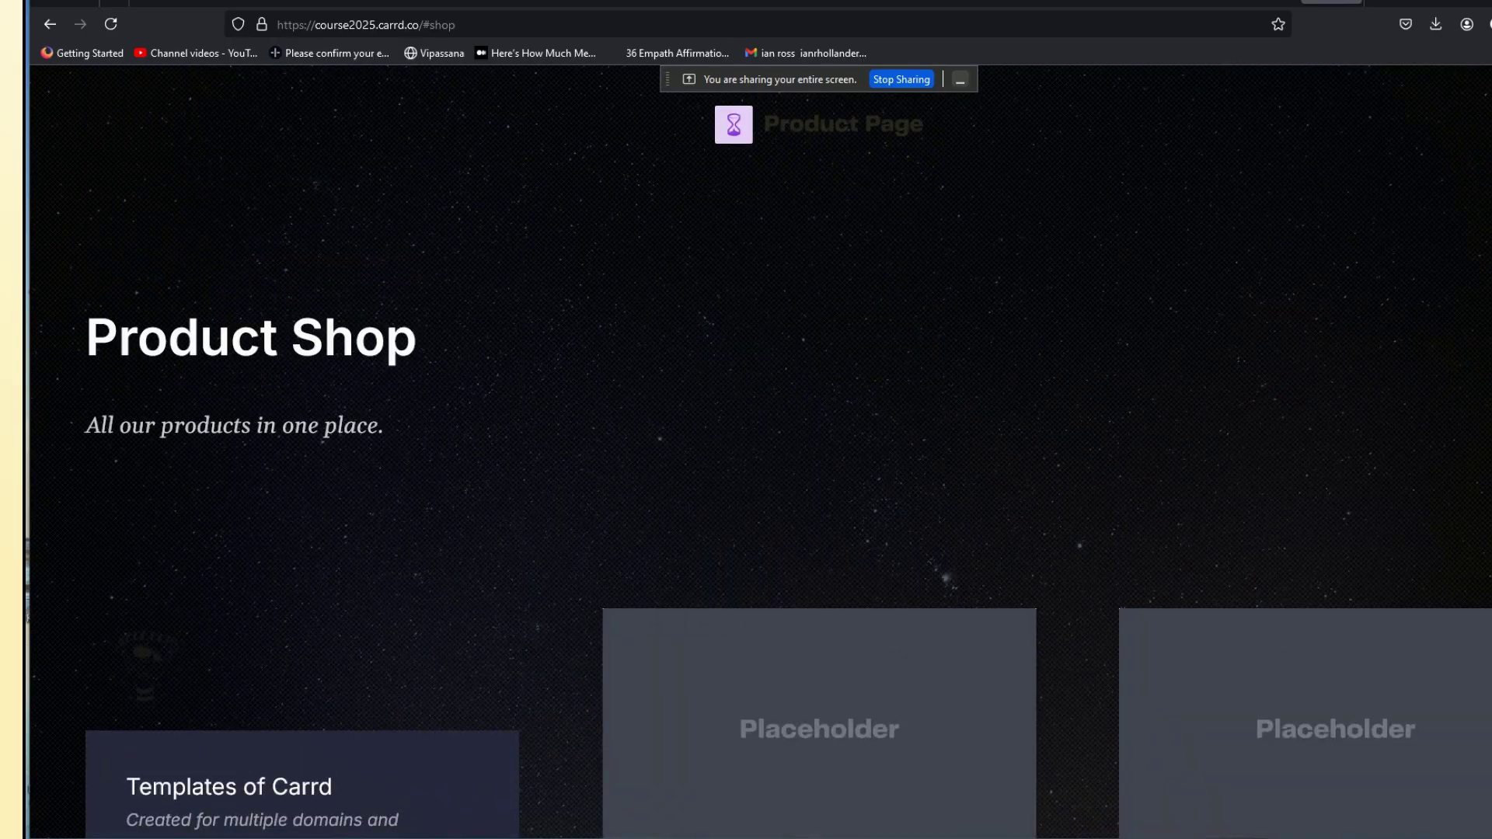
left_click(51, 28)
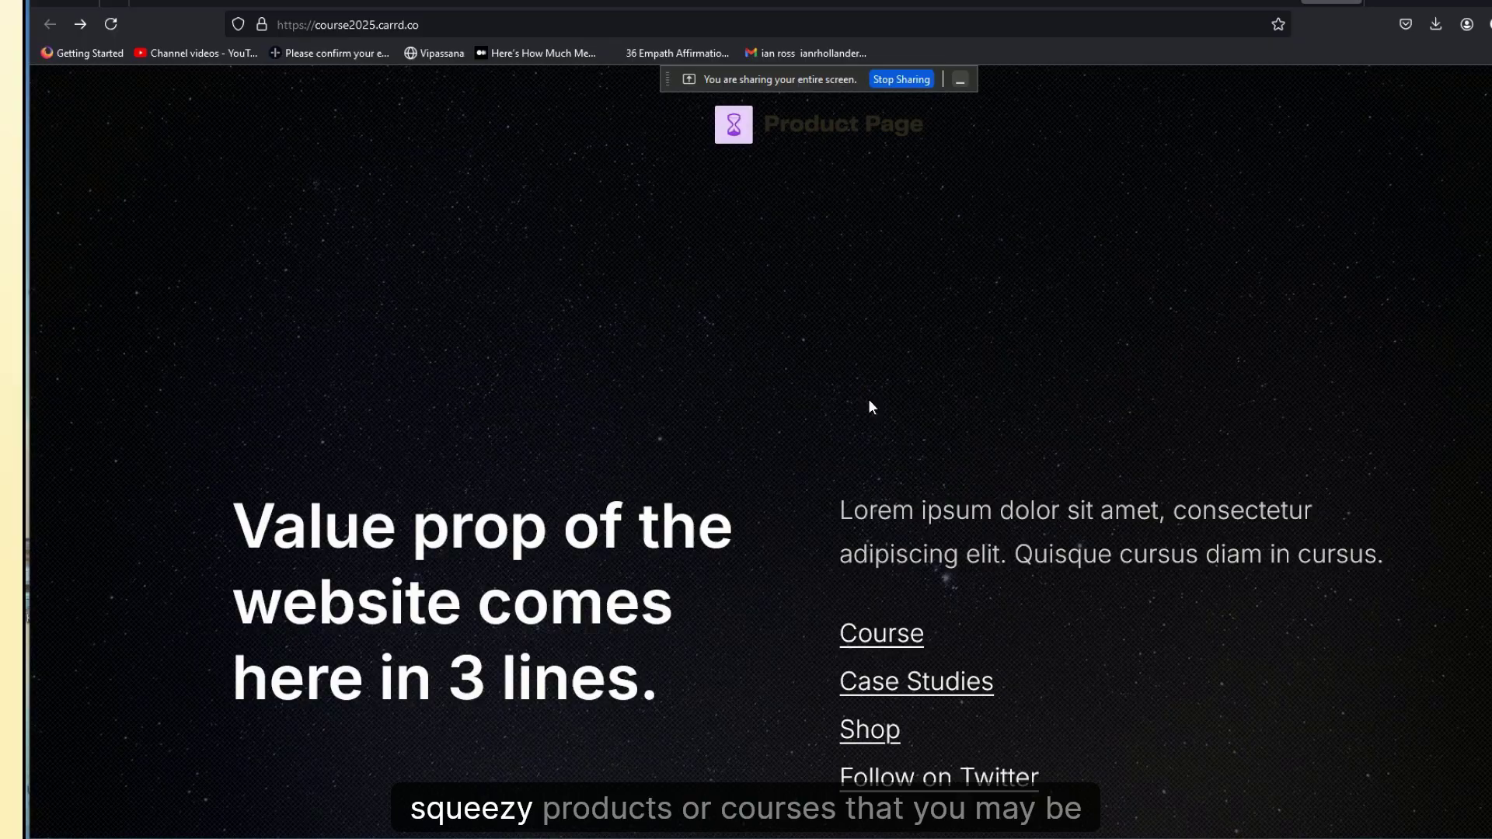
Step: Preview the Course section by scrolling through it, then go back
left_click(901, 645)
scroll(1480, 418, "down", 5)
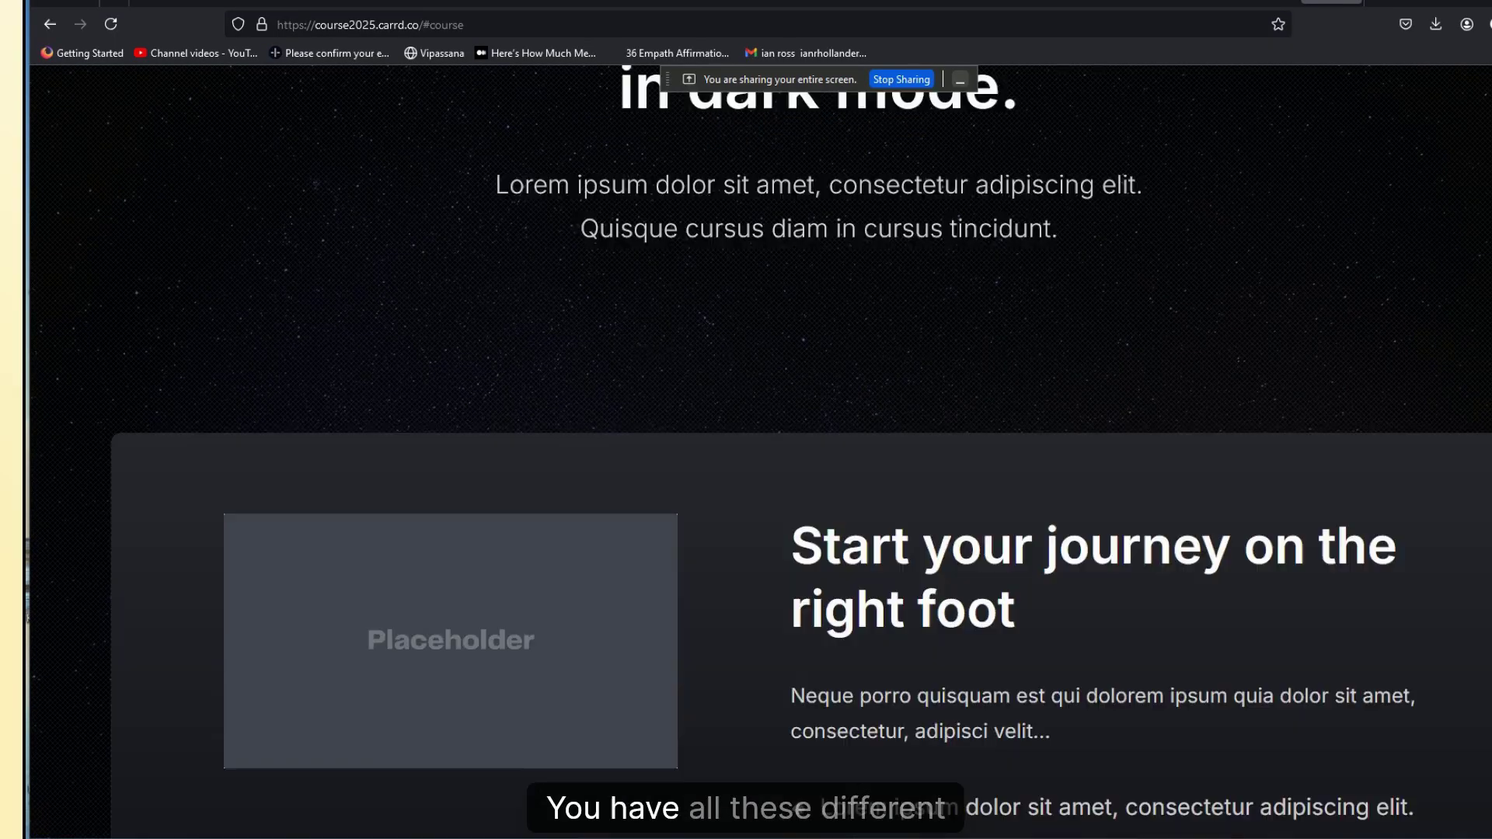
scroll(762, 451, "down", 20)
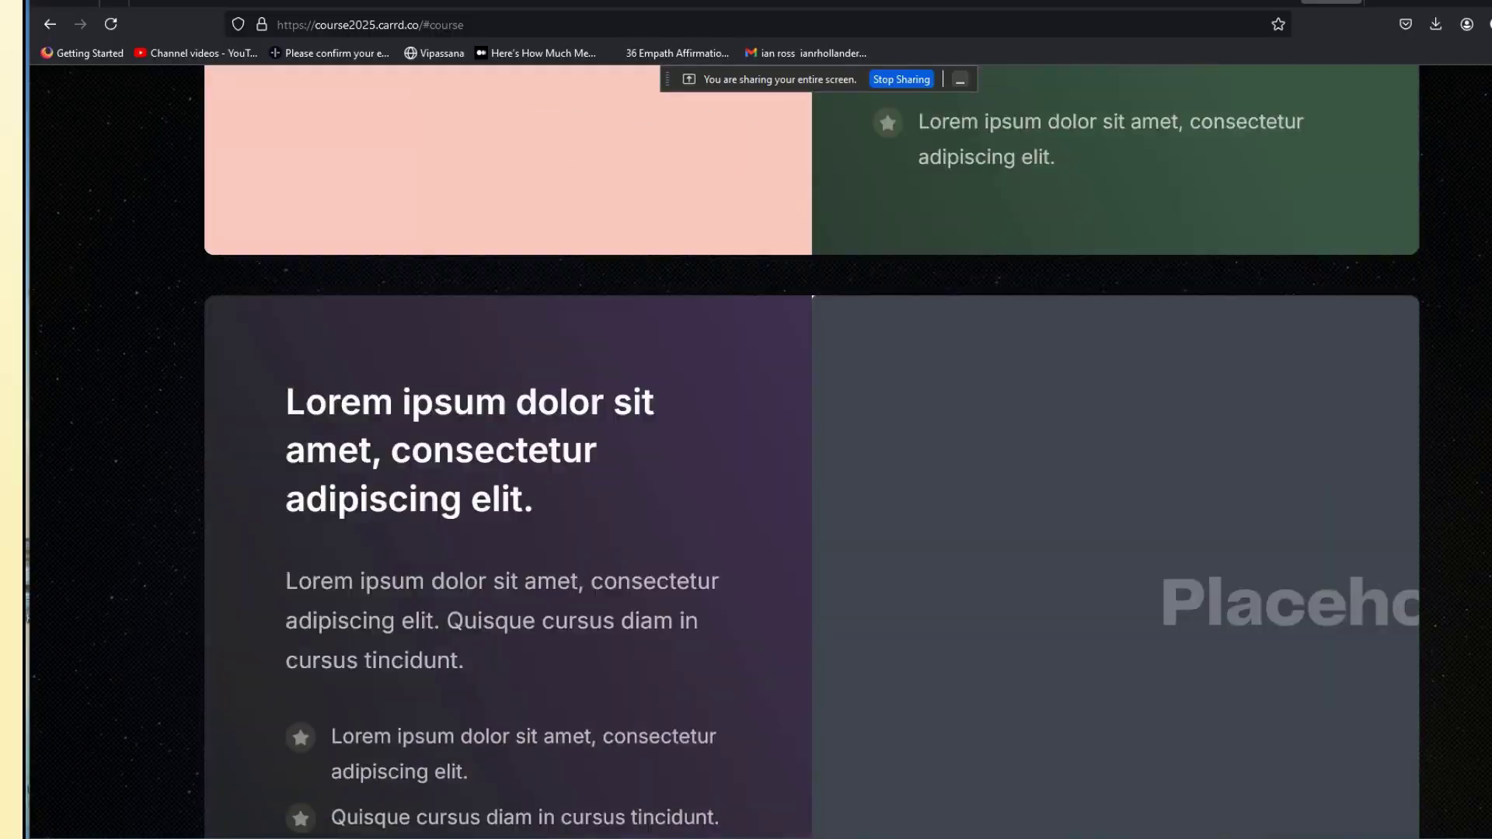
scroll(761, 451, "down", 10)
scroll(762, 451, "up", 20)
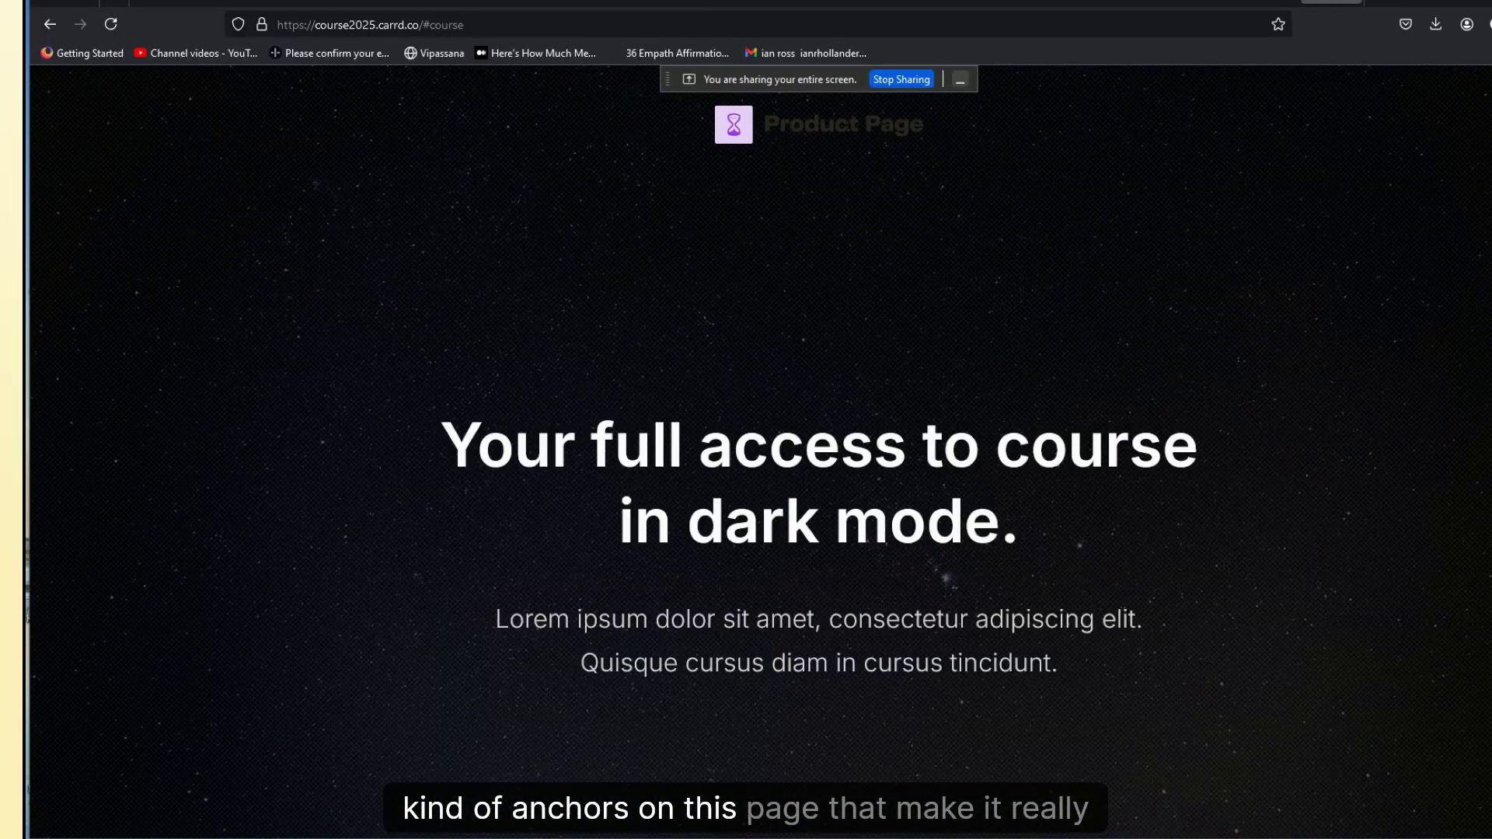
left_click(45, 29)
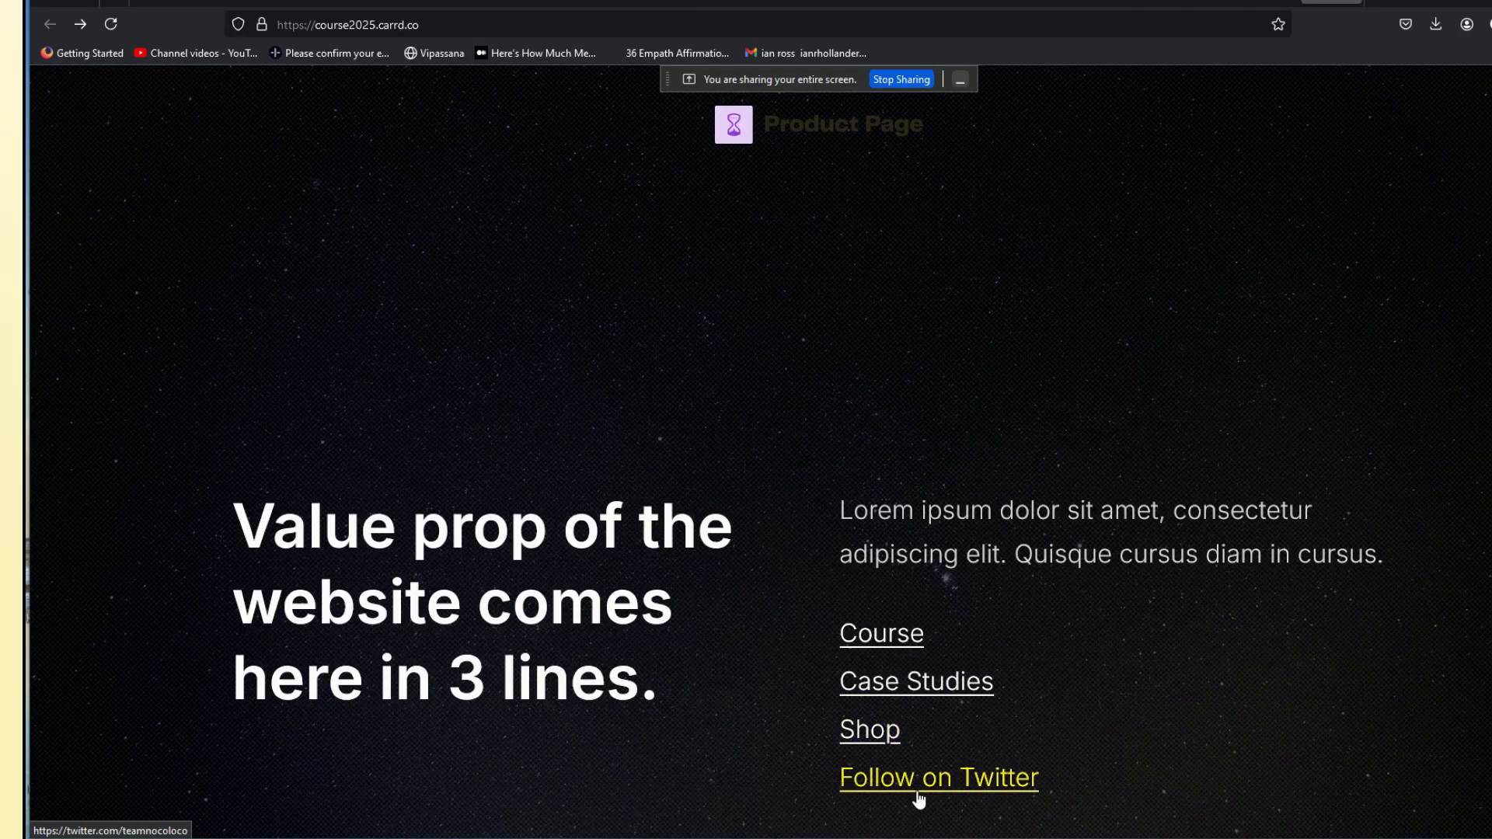
Step: Scroll through the Case Studies section, then return to the Carrd dashboard
left_click(917, 684)
scroll(1312, 396, "down", 6)
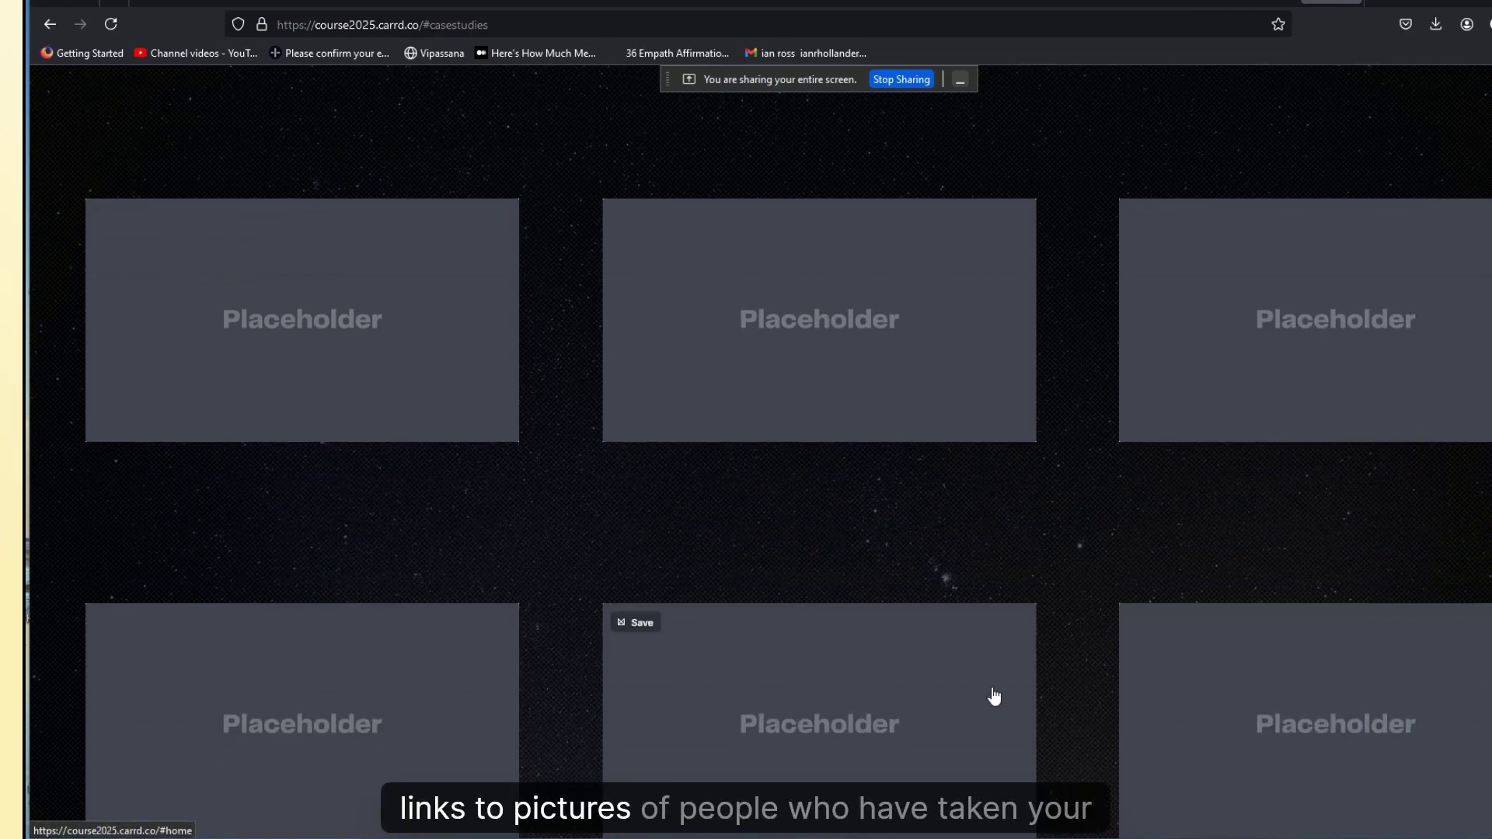
scroll(1432, 702, "down", 1)
scroll(761, 451, "down", 1)
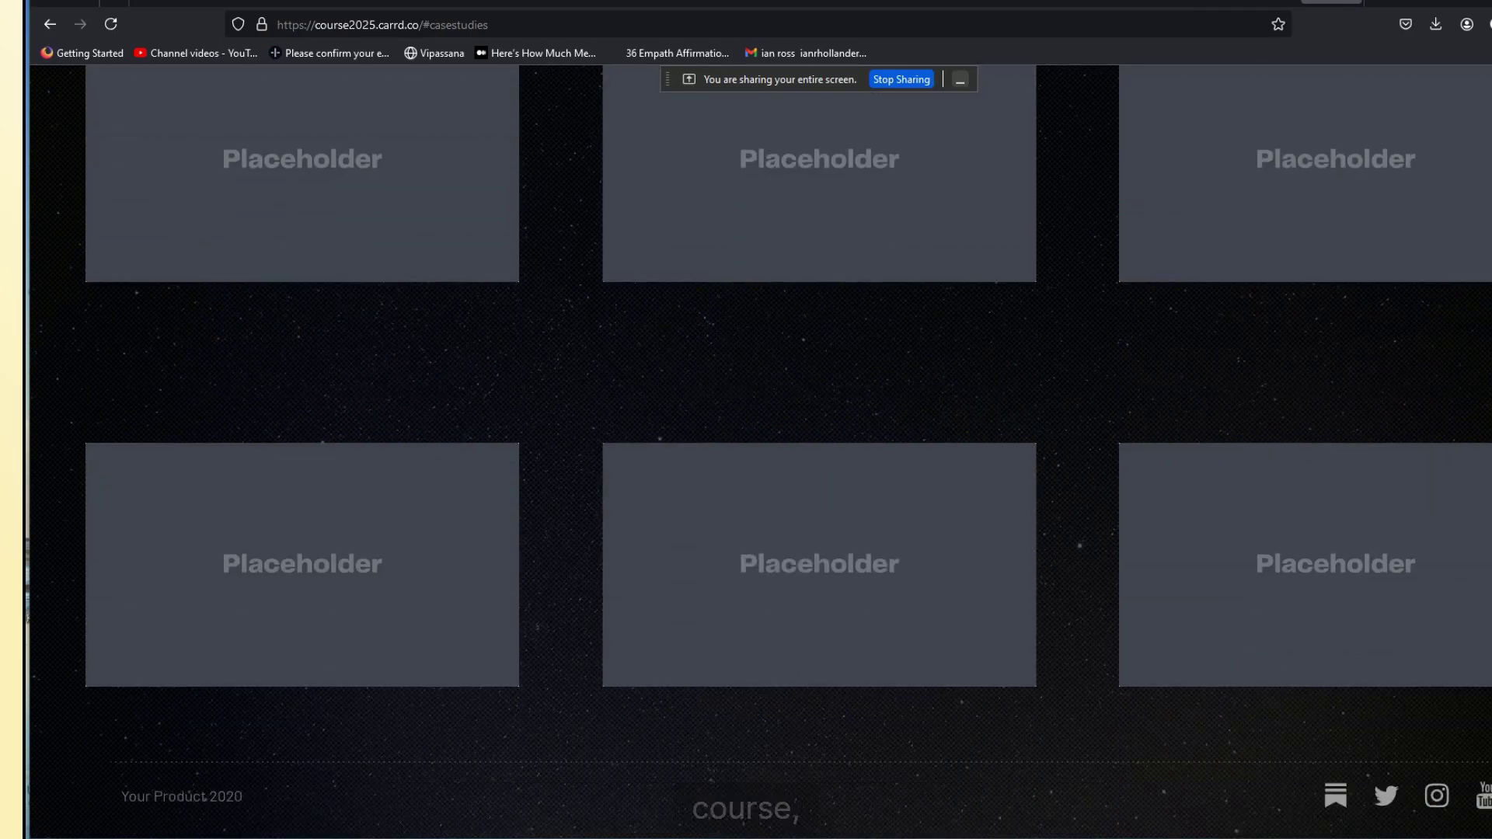
scroll(747, 420, "up", 8)
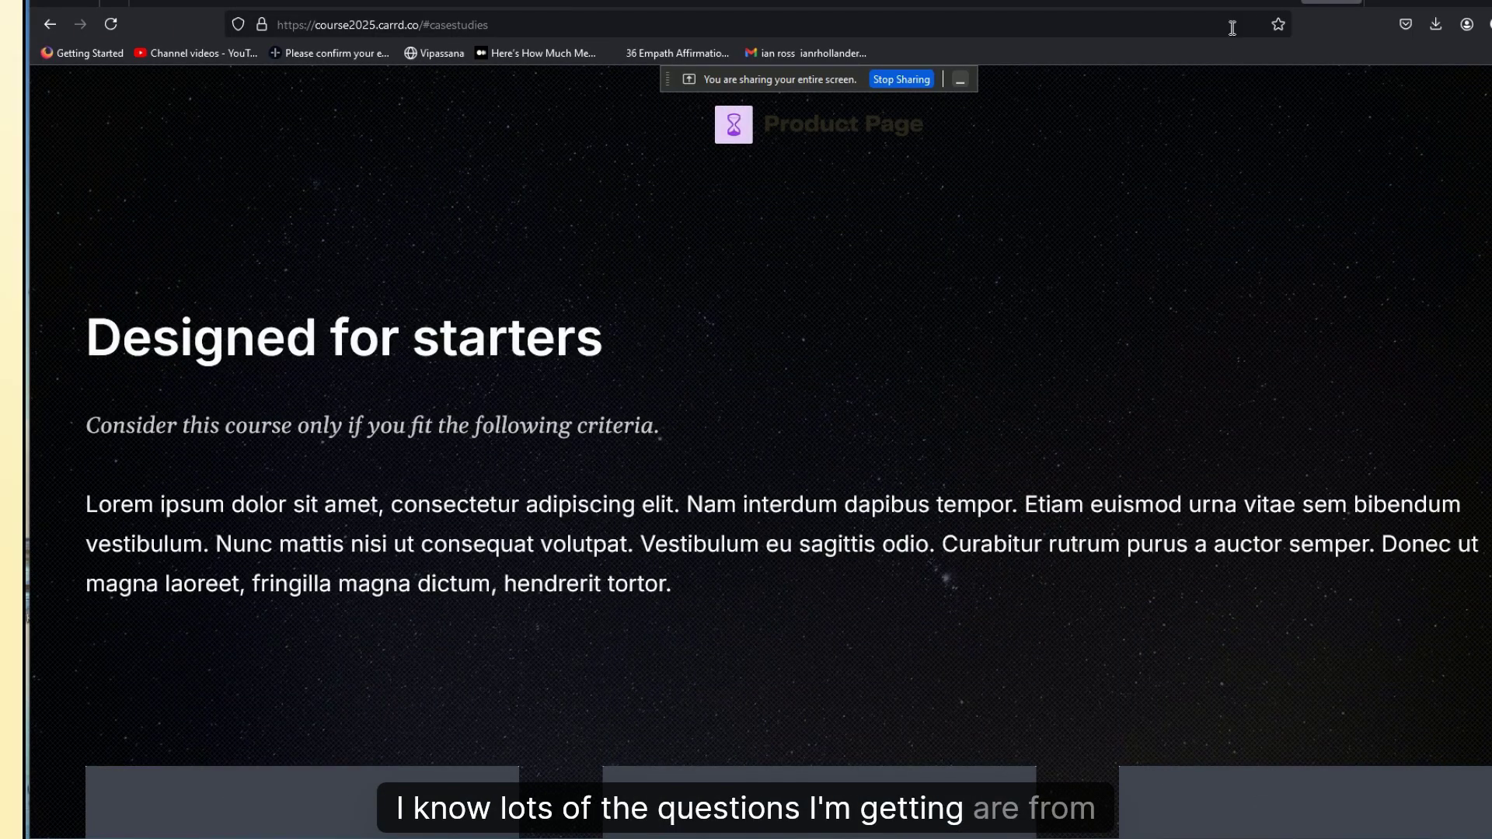
left_click(1265, 2)
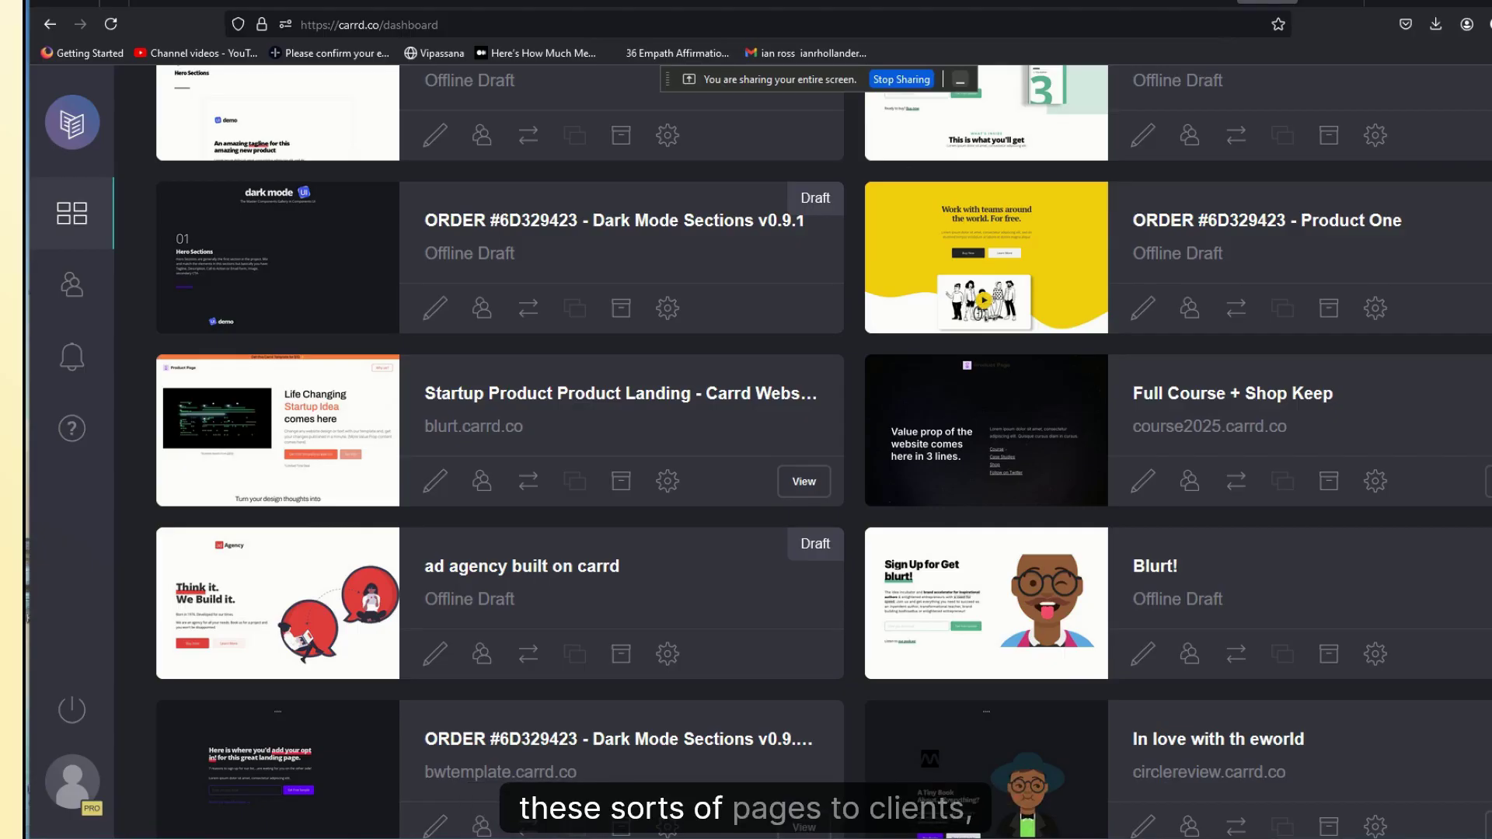
Step: Open cartel1.carrd.co, scroll through its All templates listings, then return to the dashboard
scroll(824, 450, "down", 6)
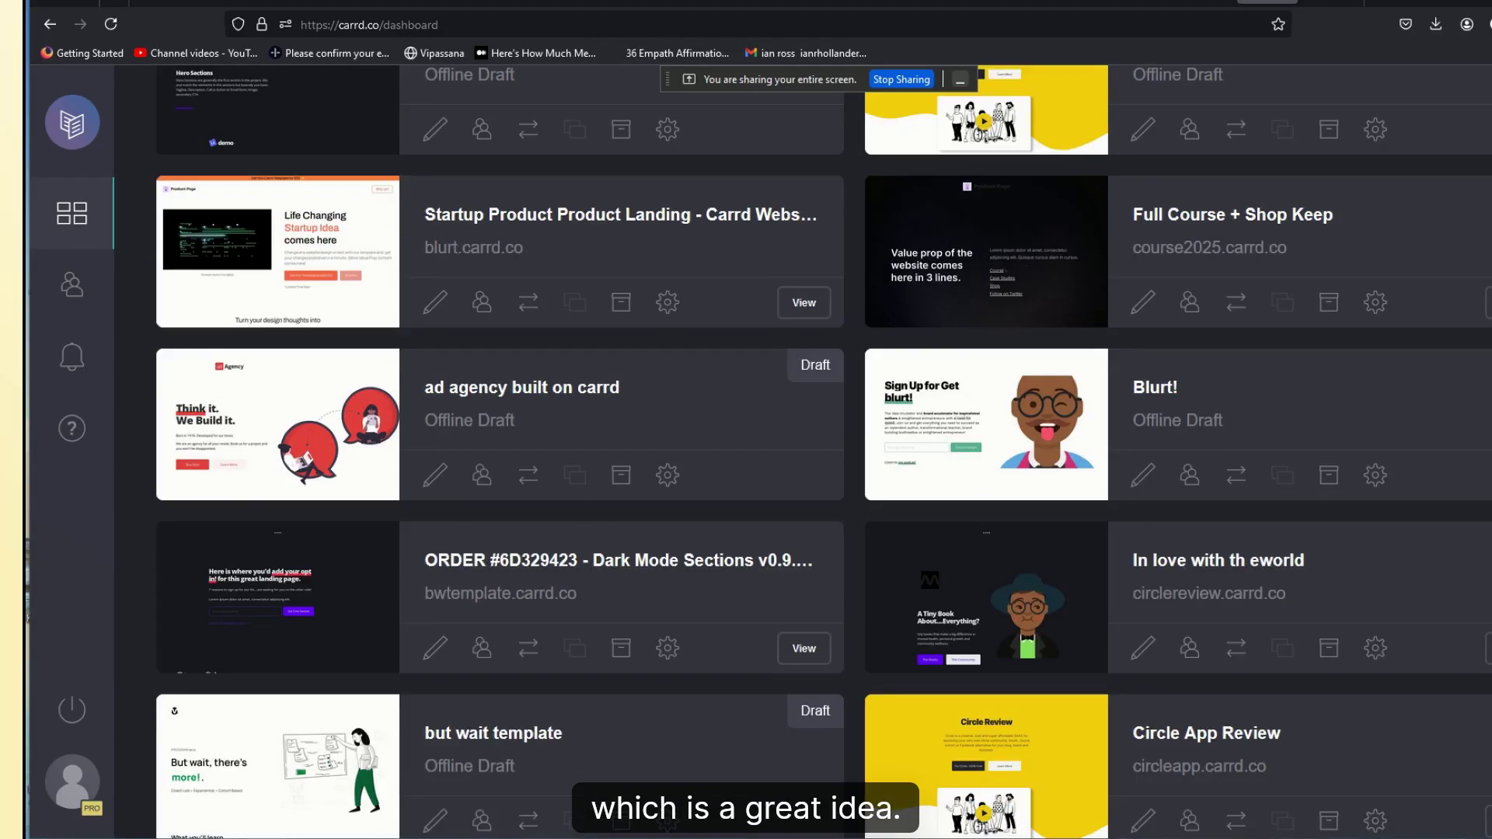
scroll(1210, 373, "down", 3)
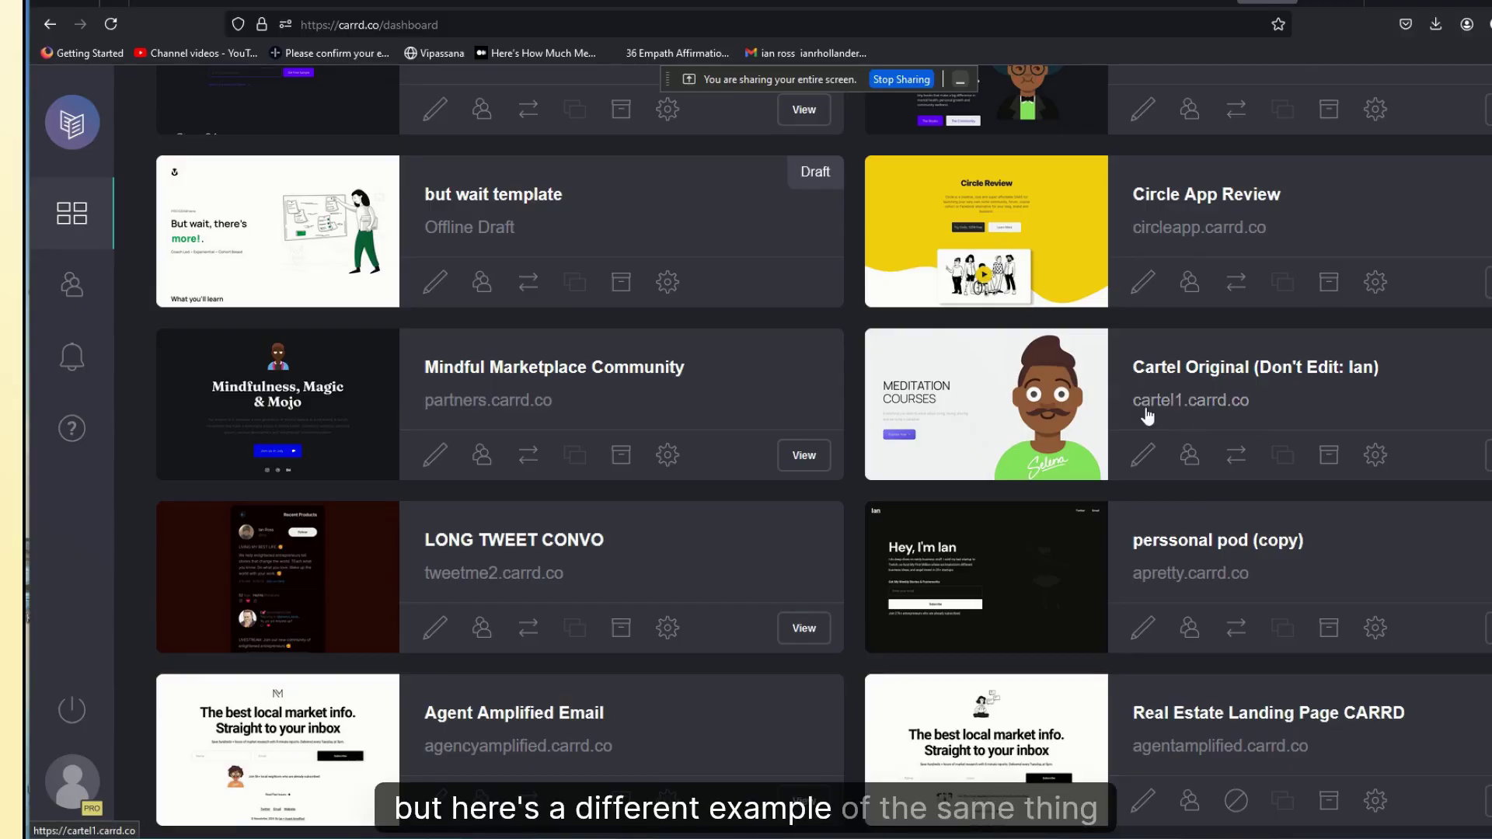
left_click(1190, 401)
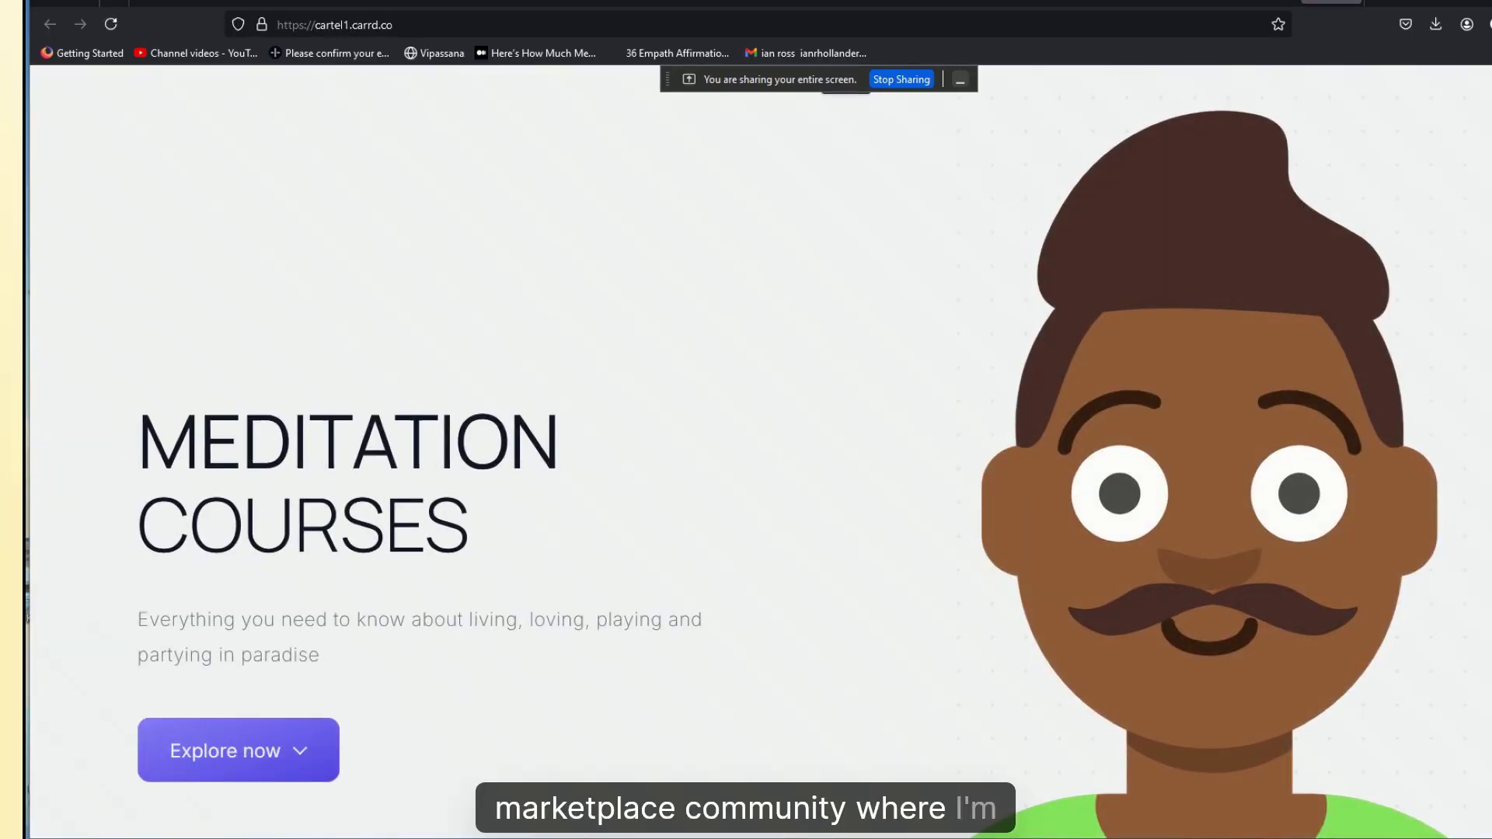
left_click(302, 763)
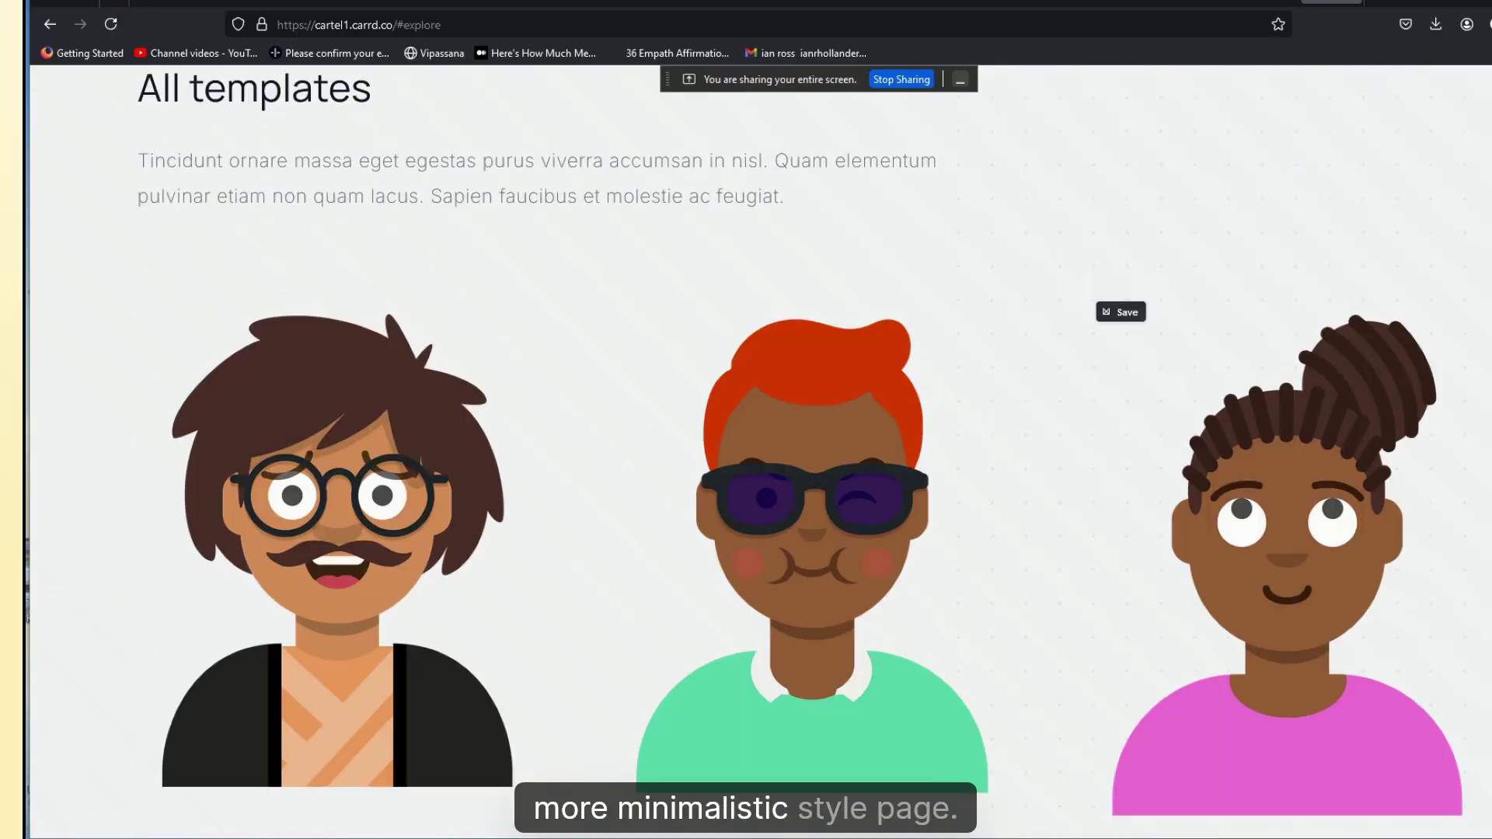
scroll(747, 436, "down", 6)
scroll(747, 435, "up", 5)
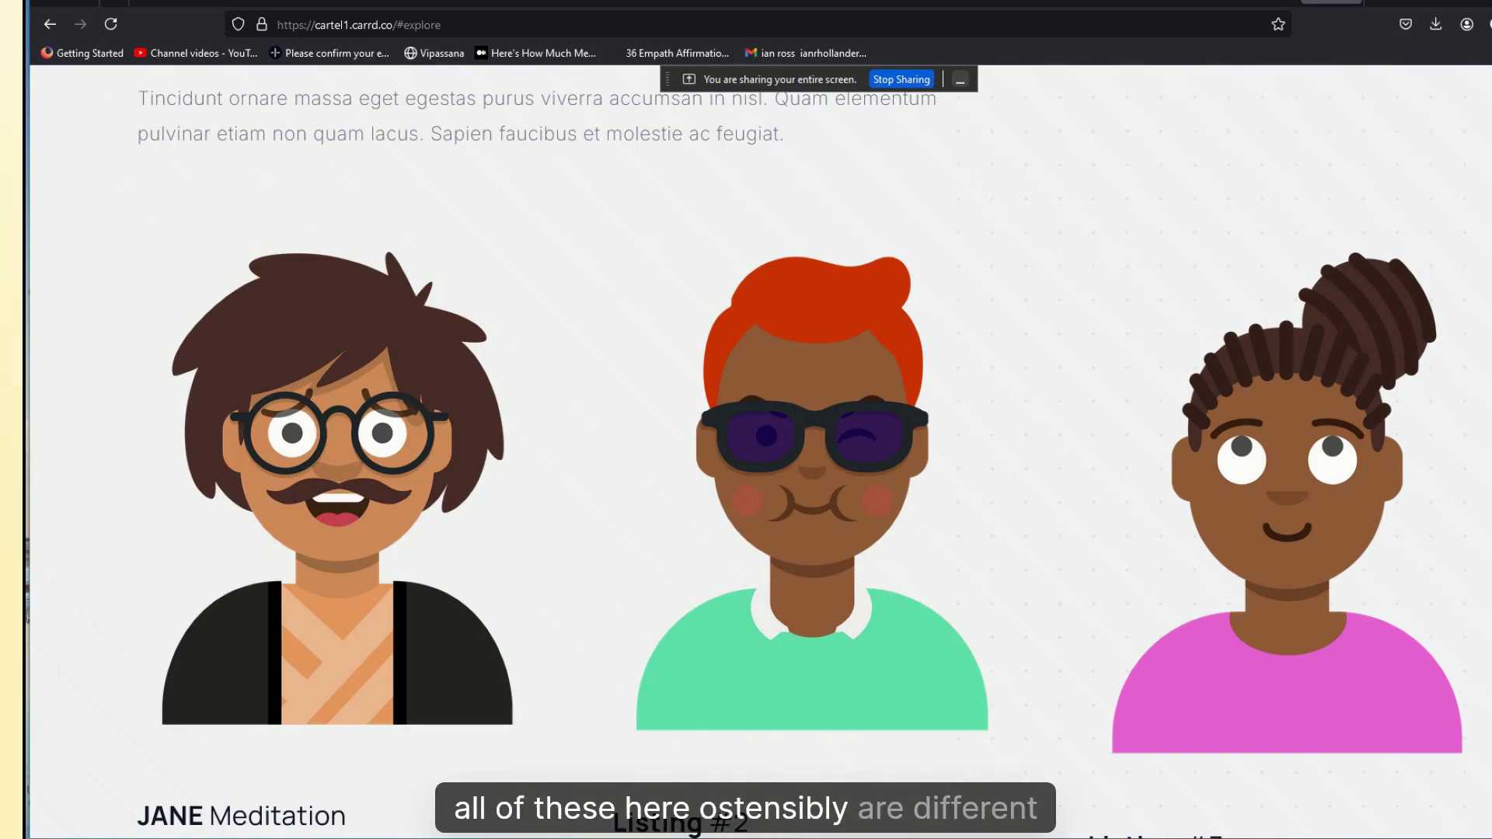
scroll(746, 435, "down", 20)
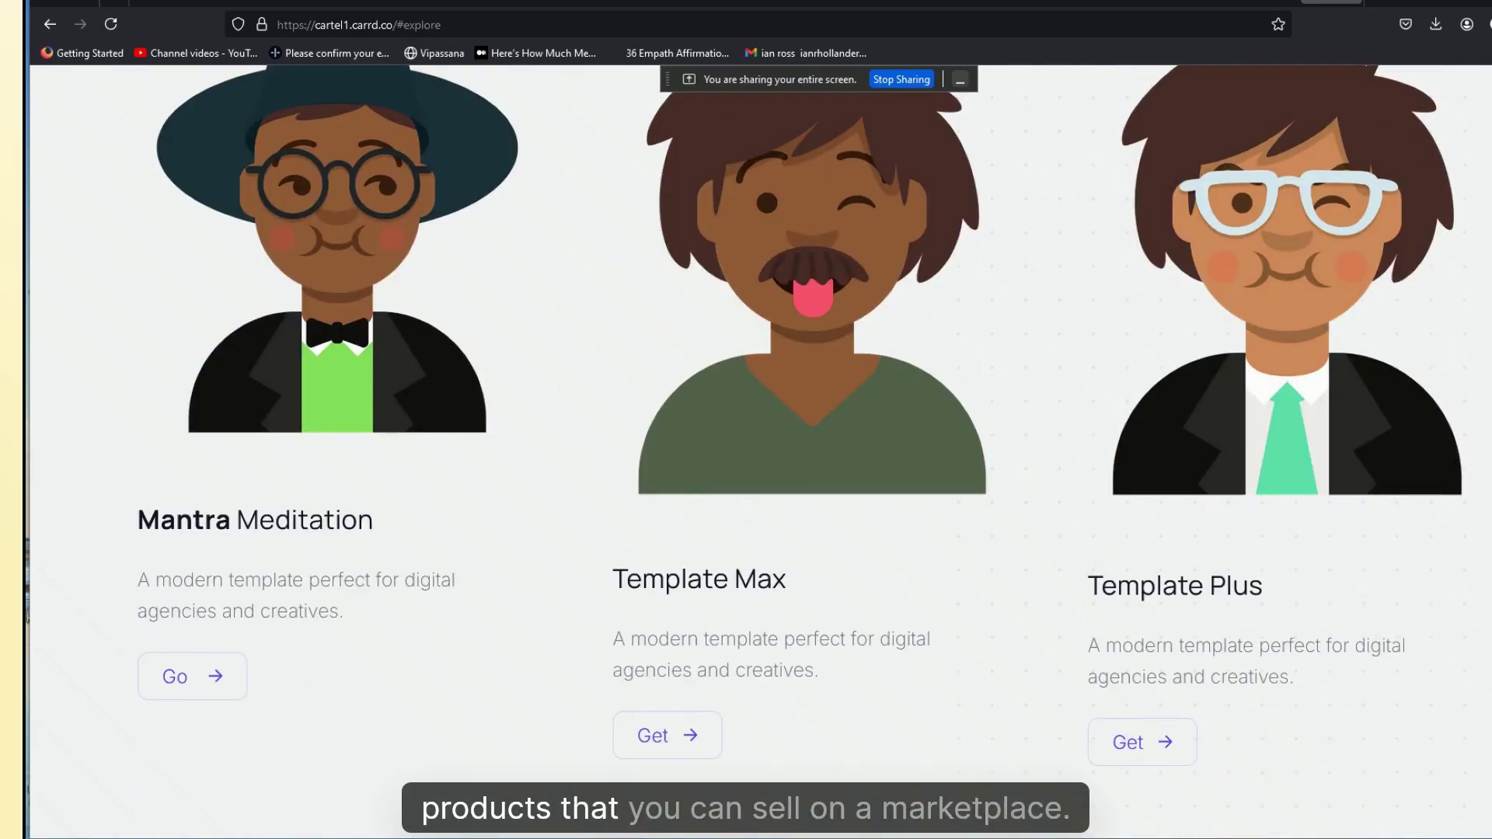
scroll(746, 435, "down", 20)
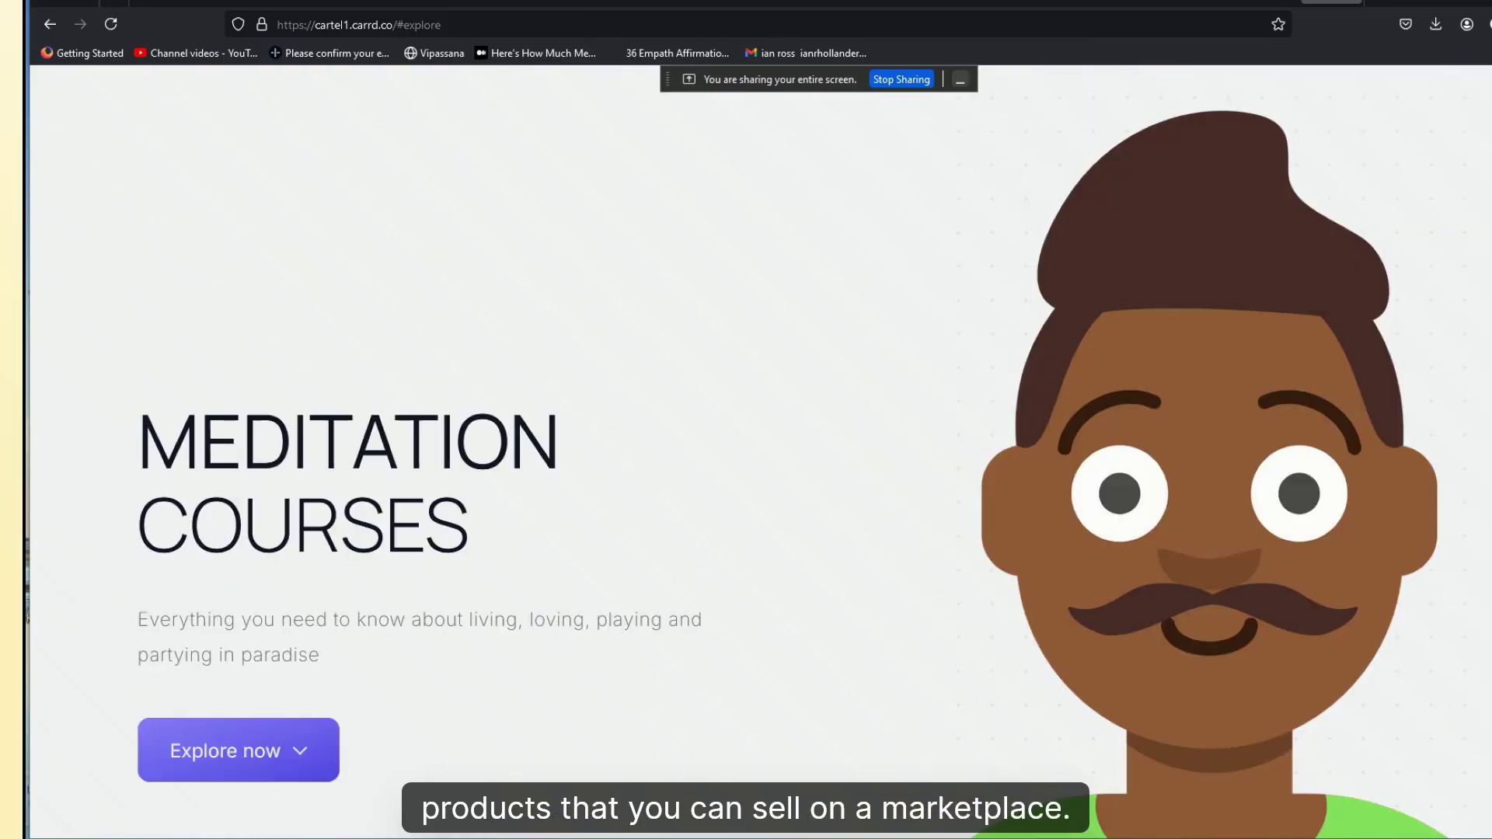
left_click(1263, 2)
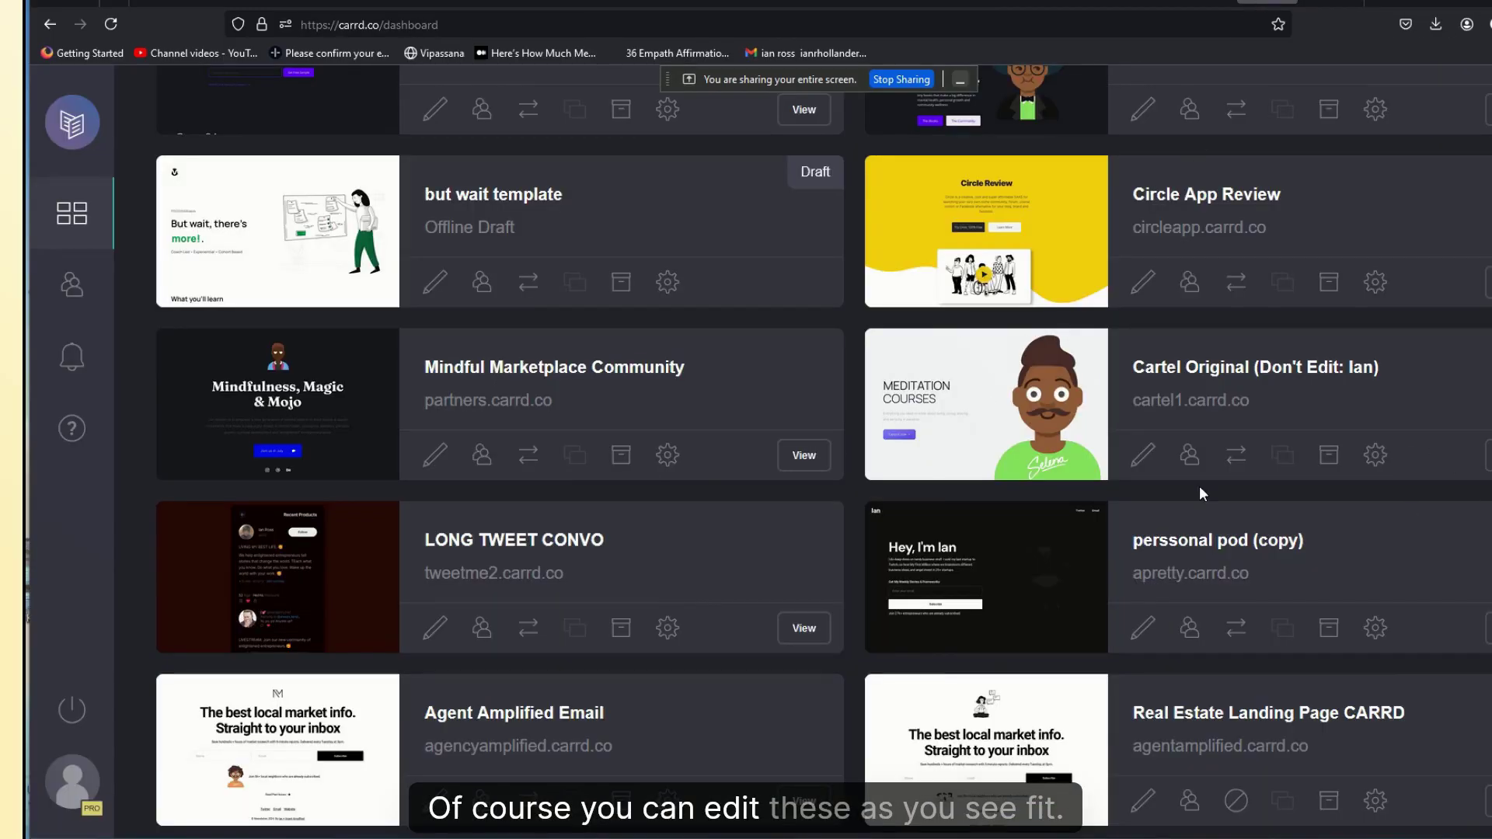
Step: Open the Cartel Original site in the editor and scroll to the listings
left_click(1159, 456)
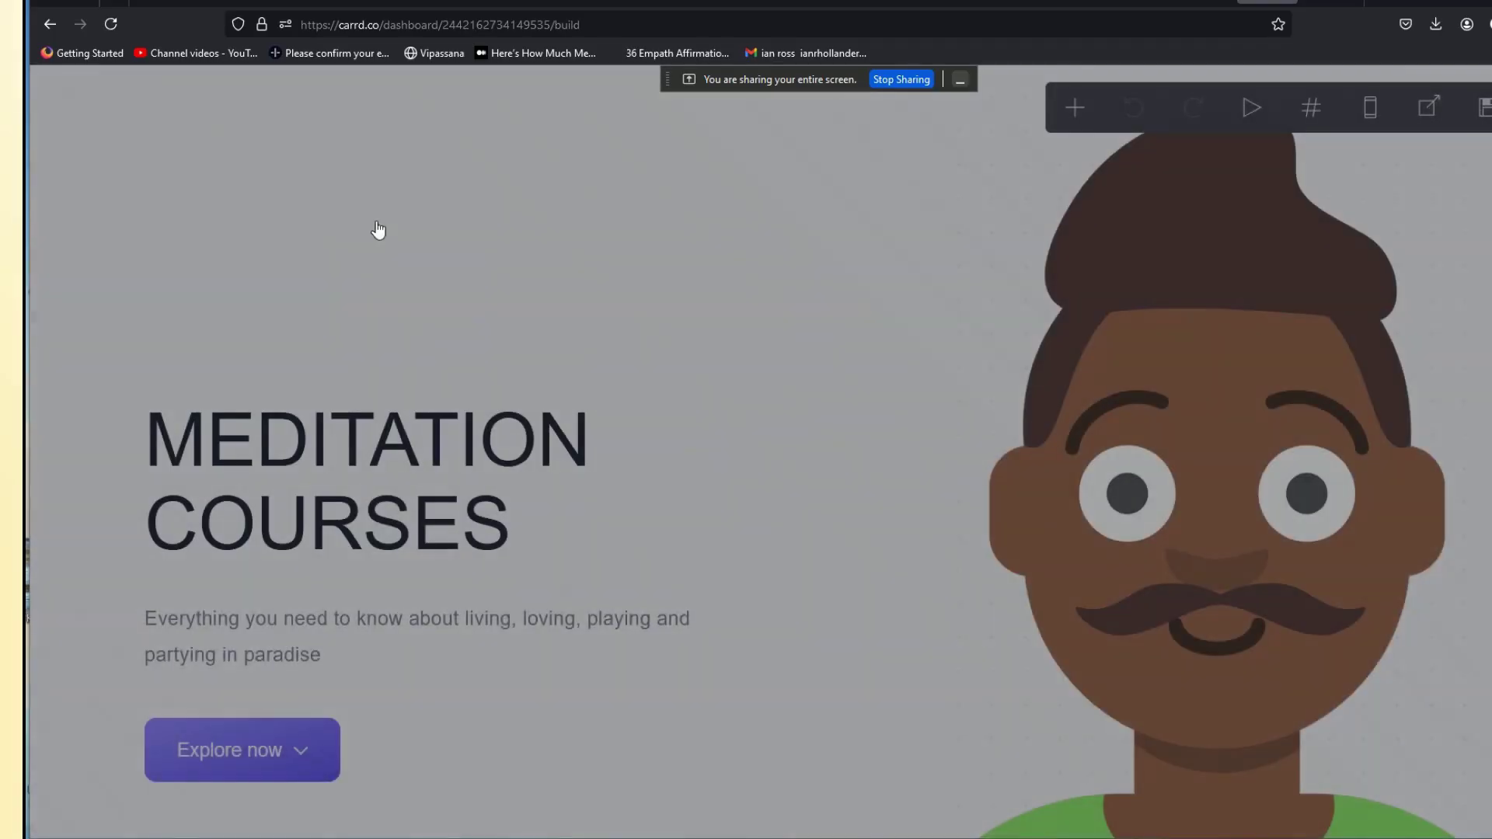
scroll(1135, 663, "down", 10)
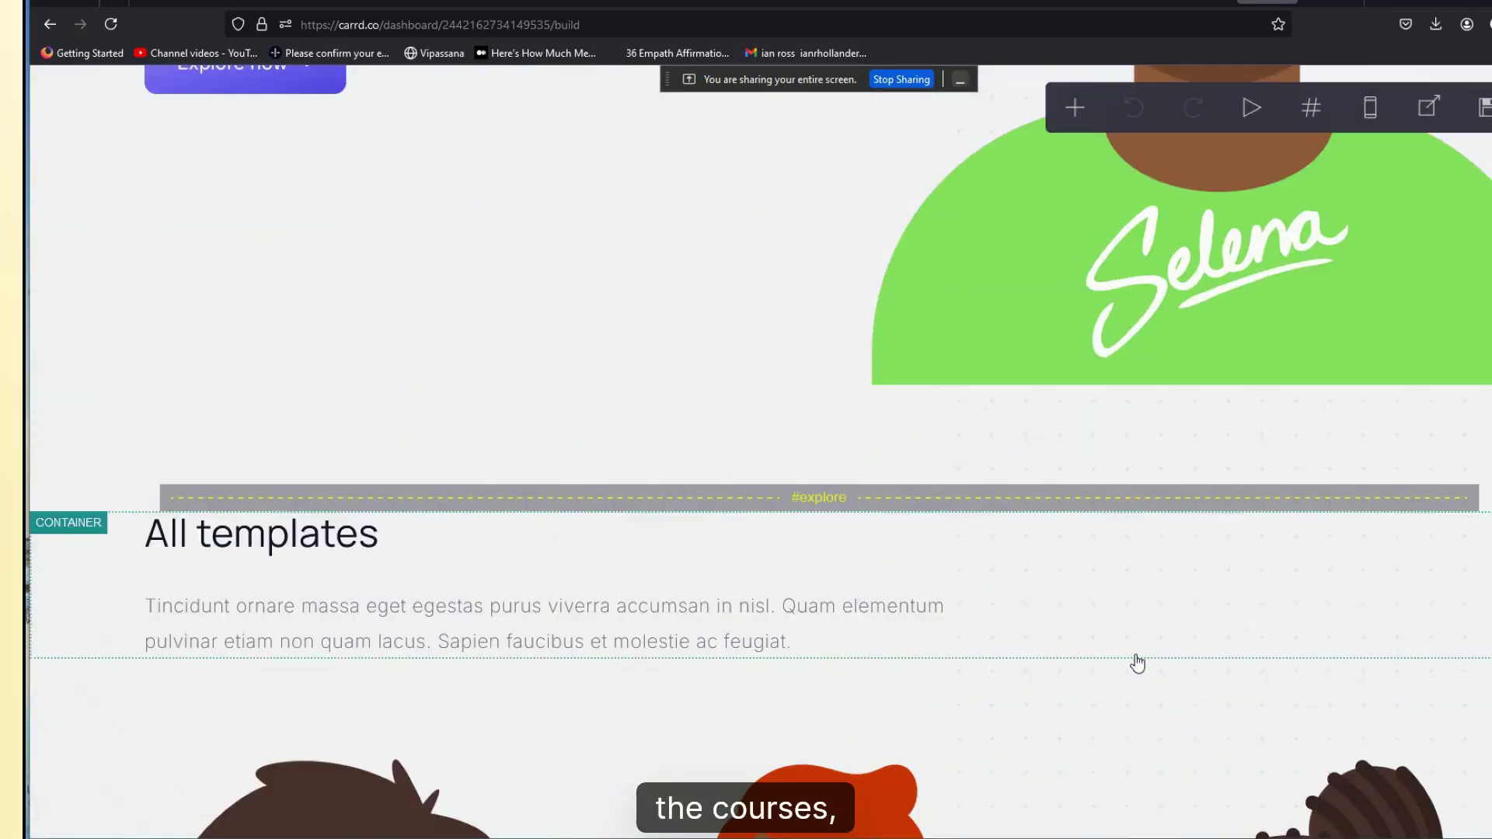
scroll(1139, 662, "down", 4)
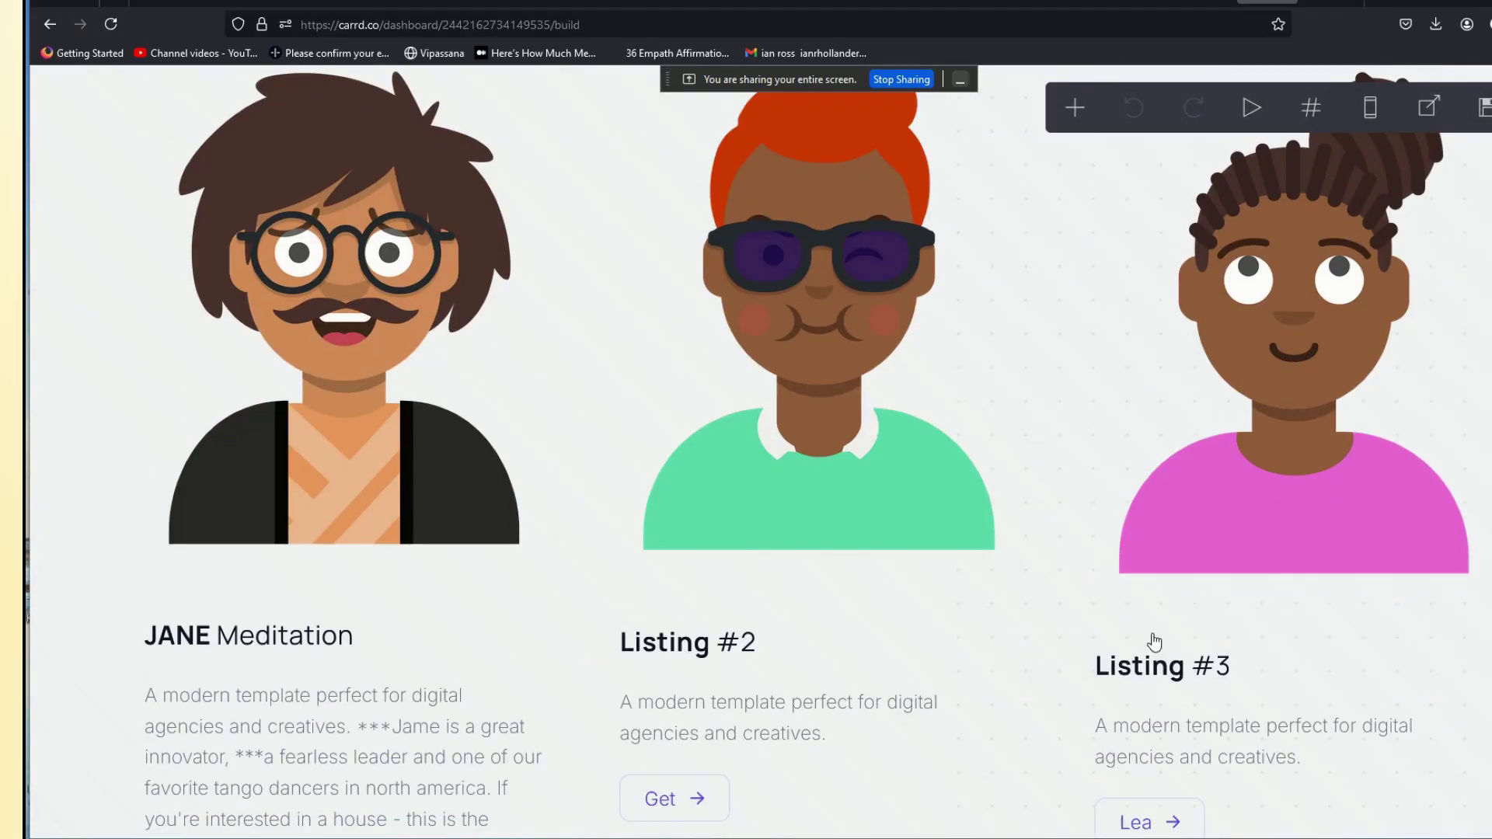
Step: Replace the JANE Meditation avatar with the uncropped 12.Travel illustration
left_click(420, 376)
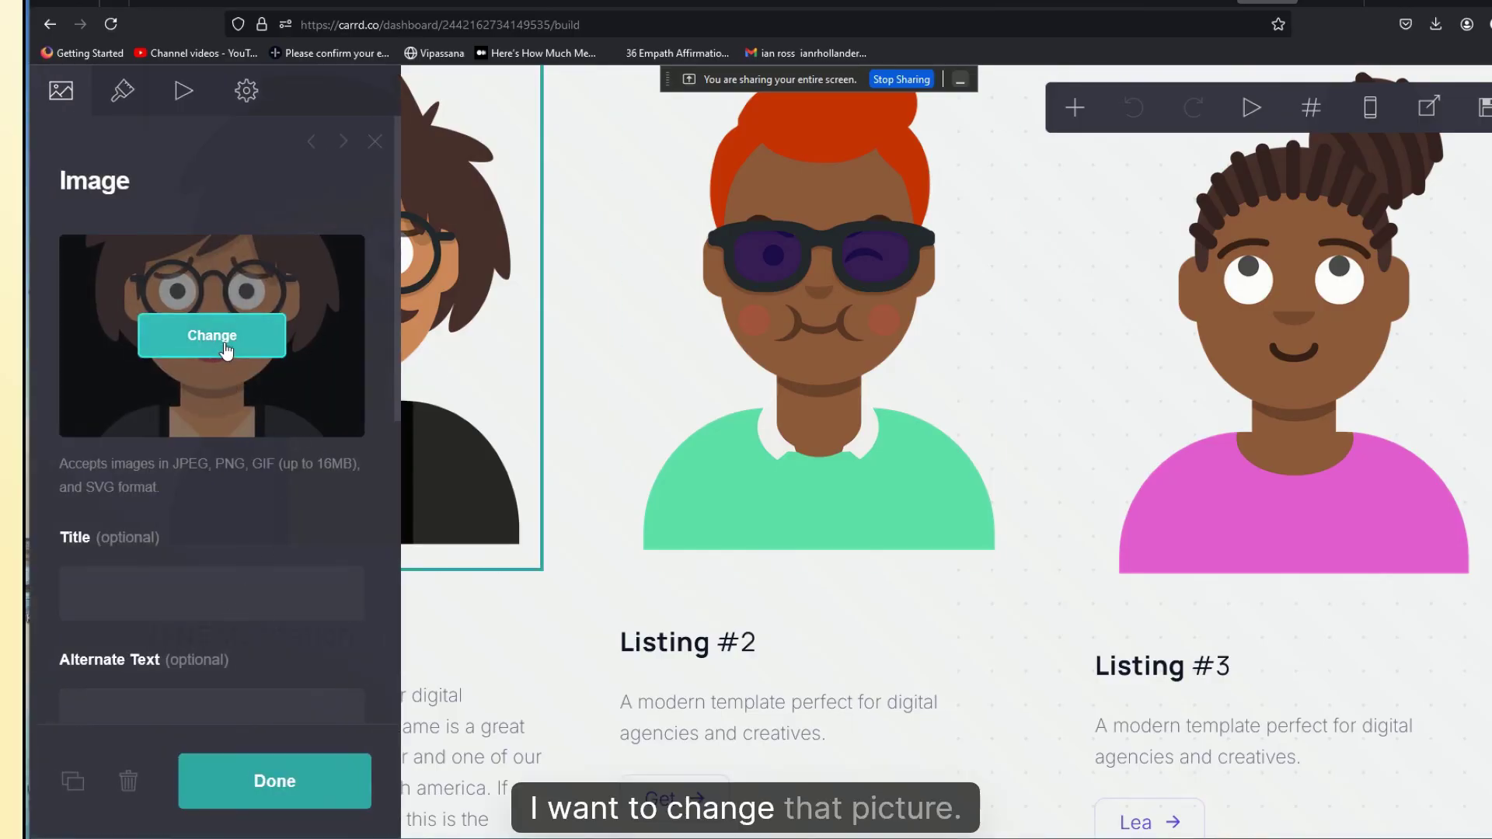
left_click(221, 338)
left_click(321, 202)
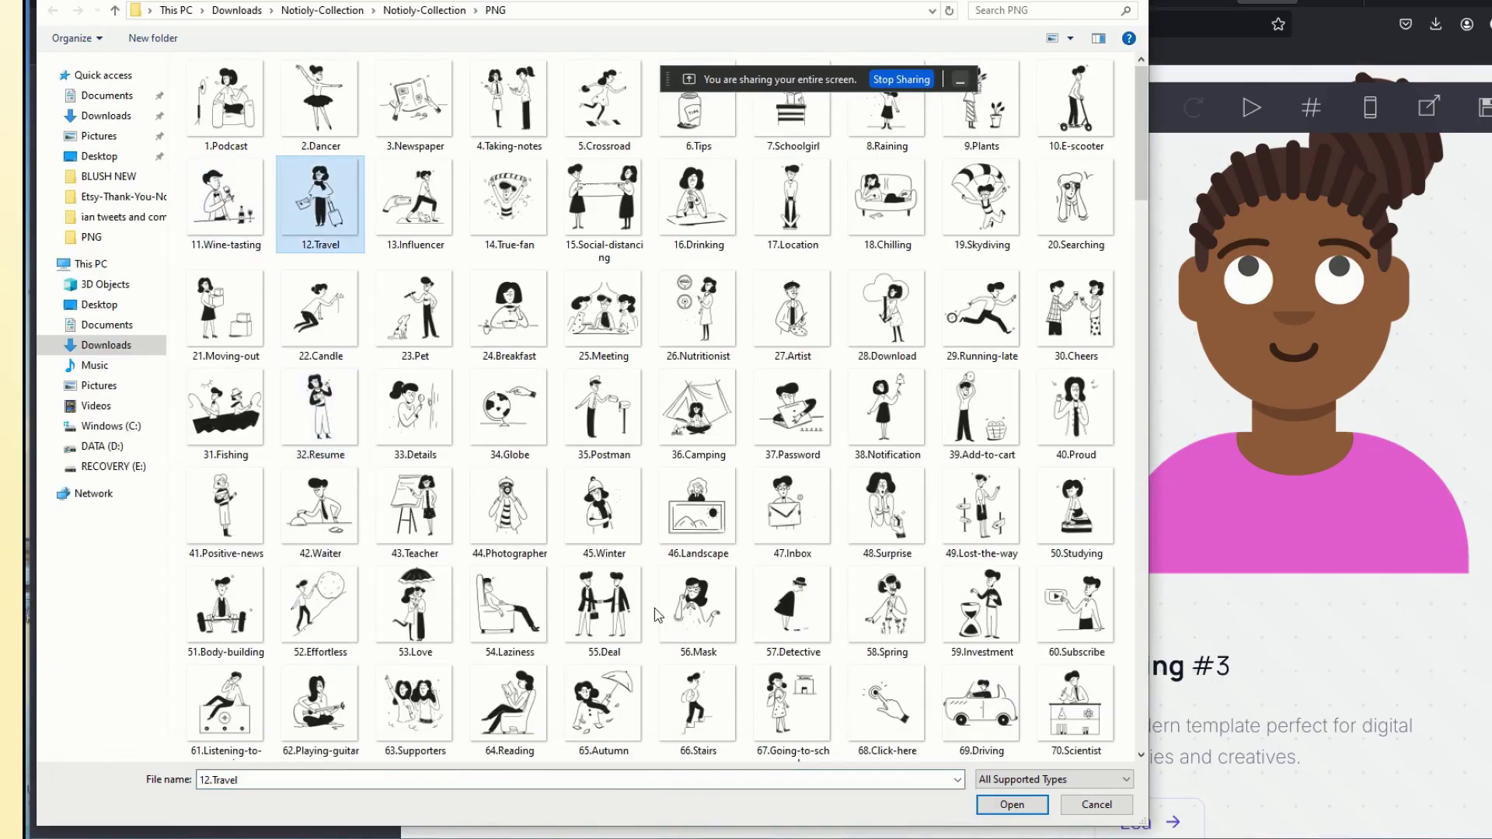
left_click(1031, 808)
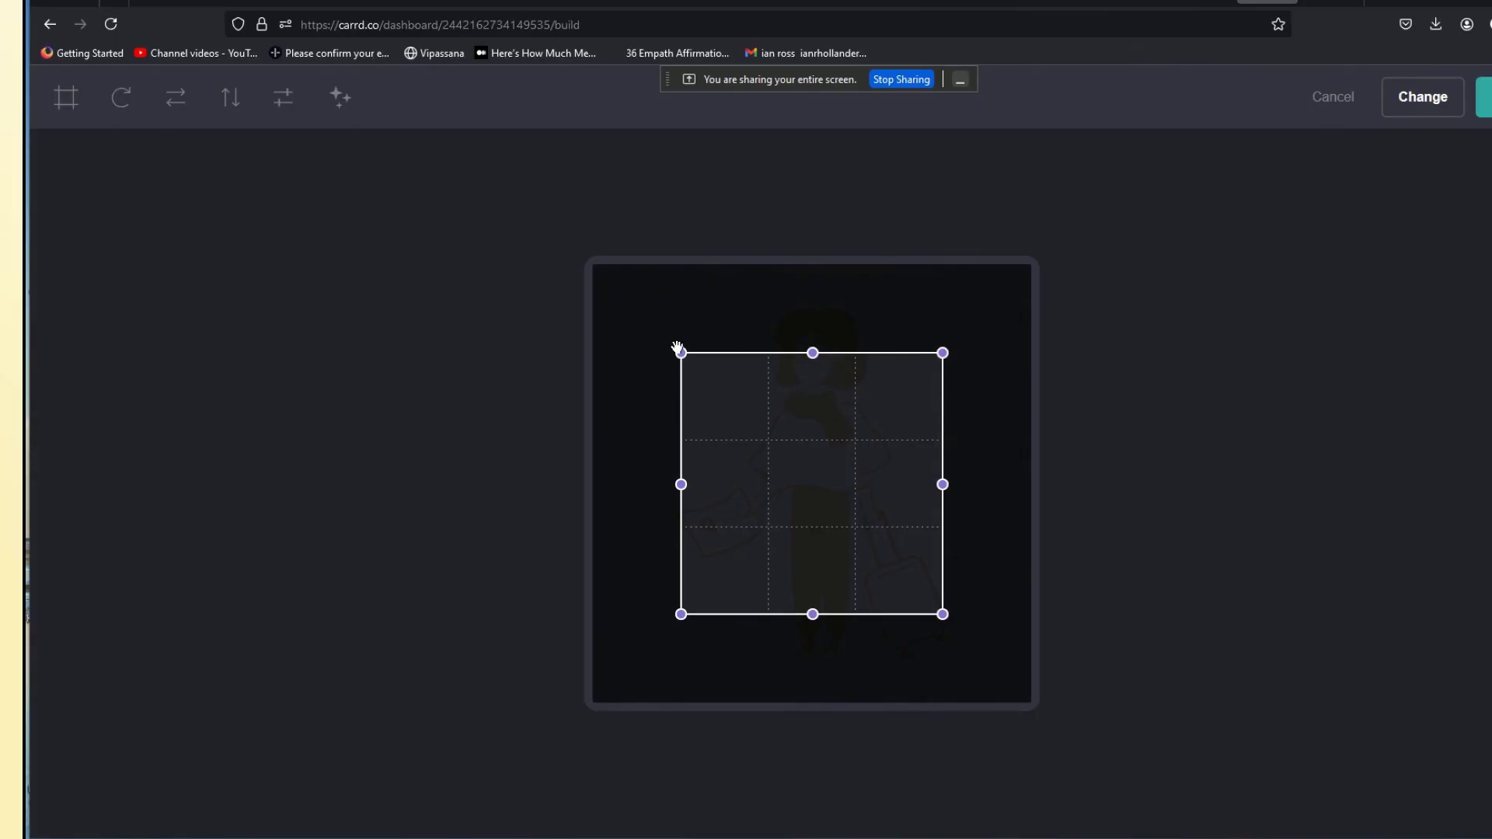
left_click_drag(677, 347, 593, 263)
left_click_drag(943, 613, 1032, 703)
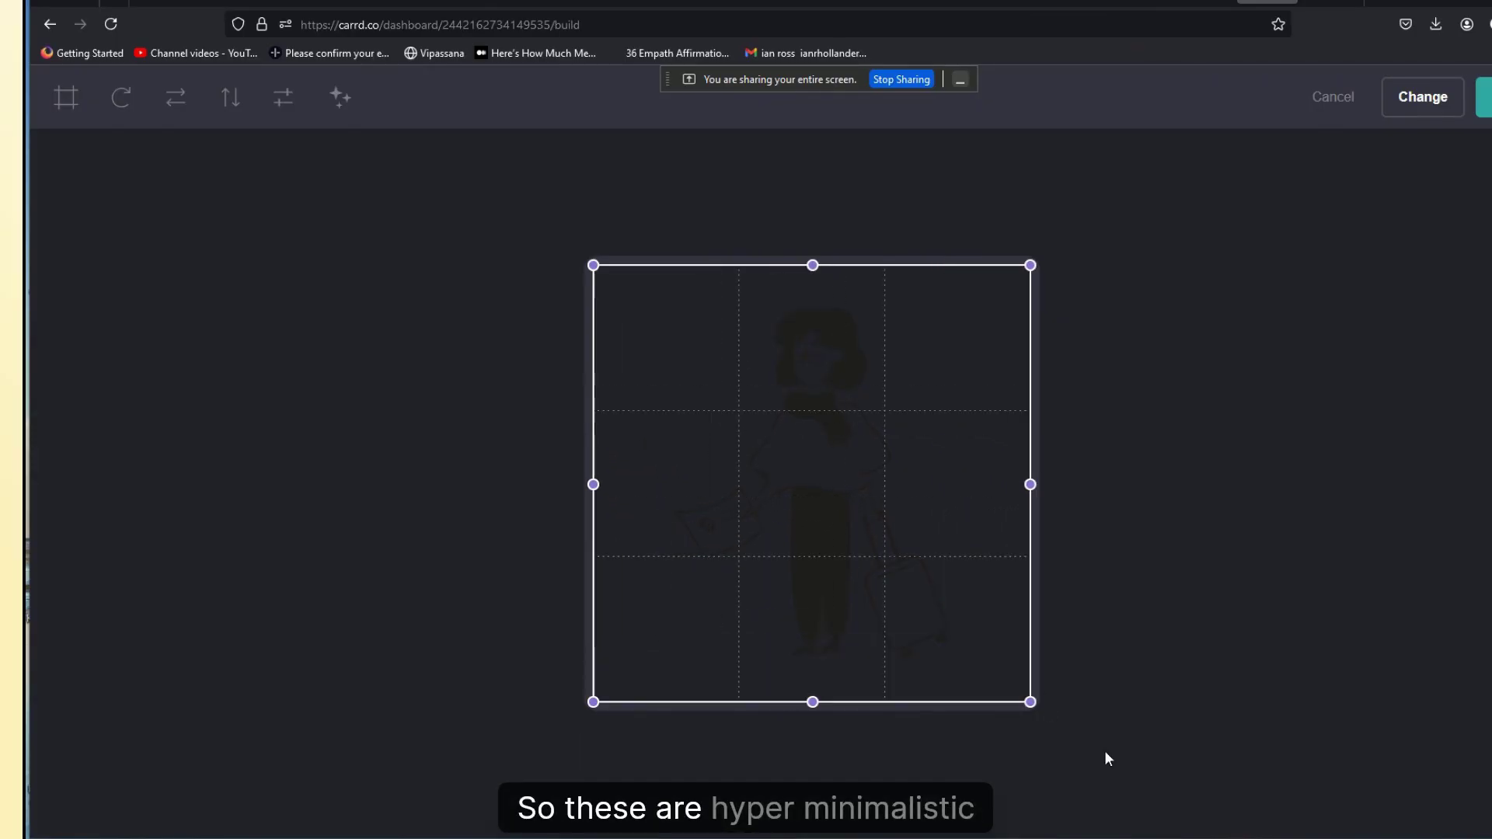
left_click(1423, 97)
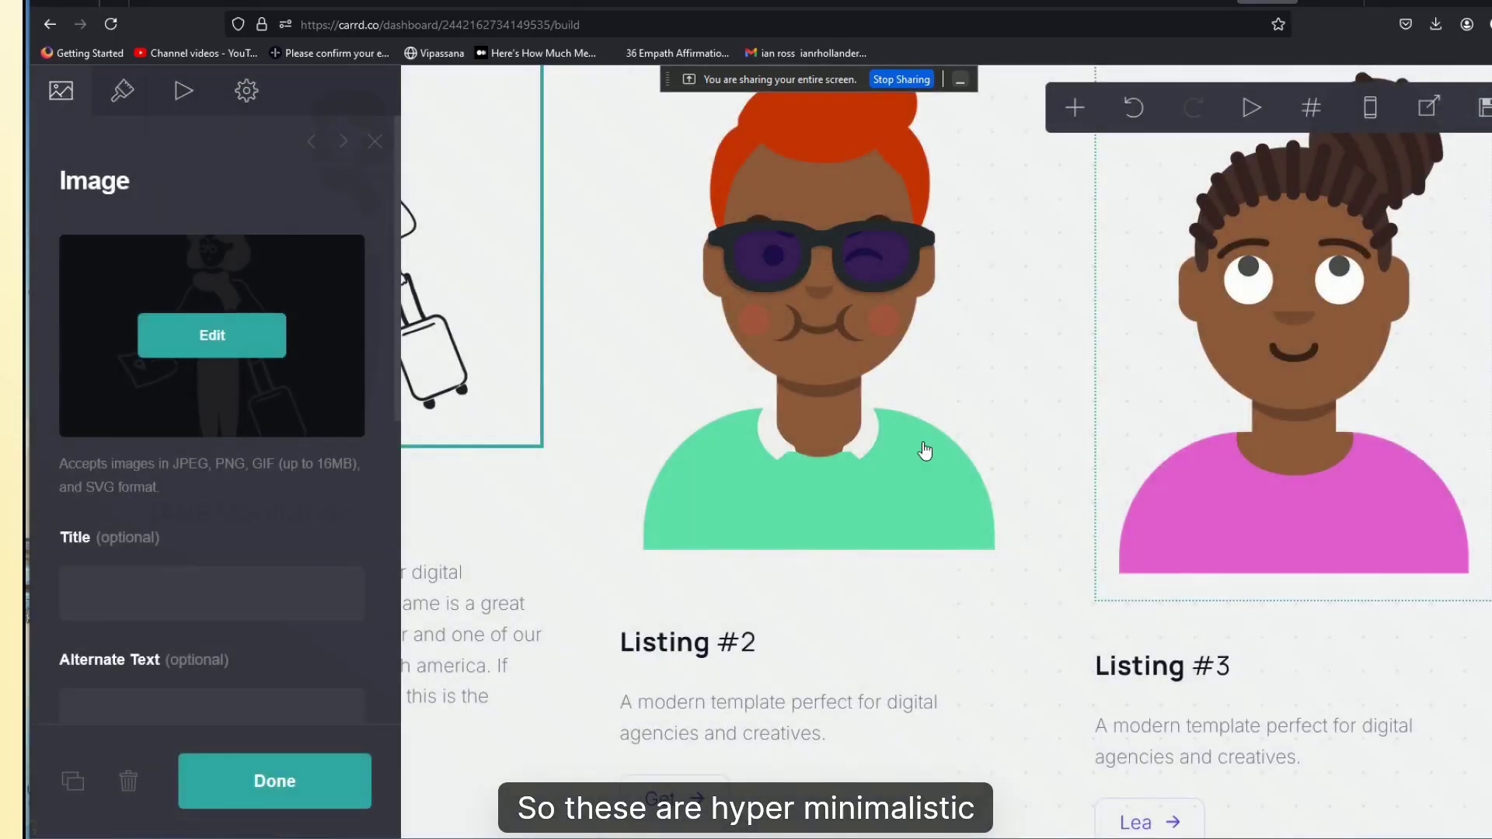
left_click(321, 783)
left_click(863, 289)
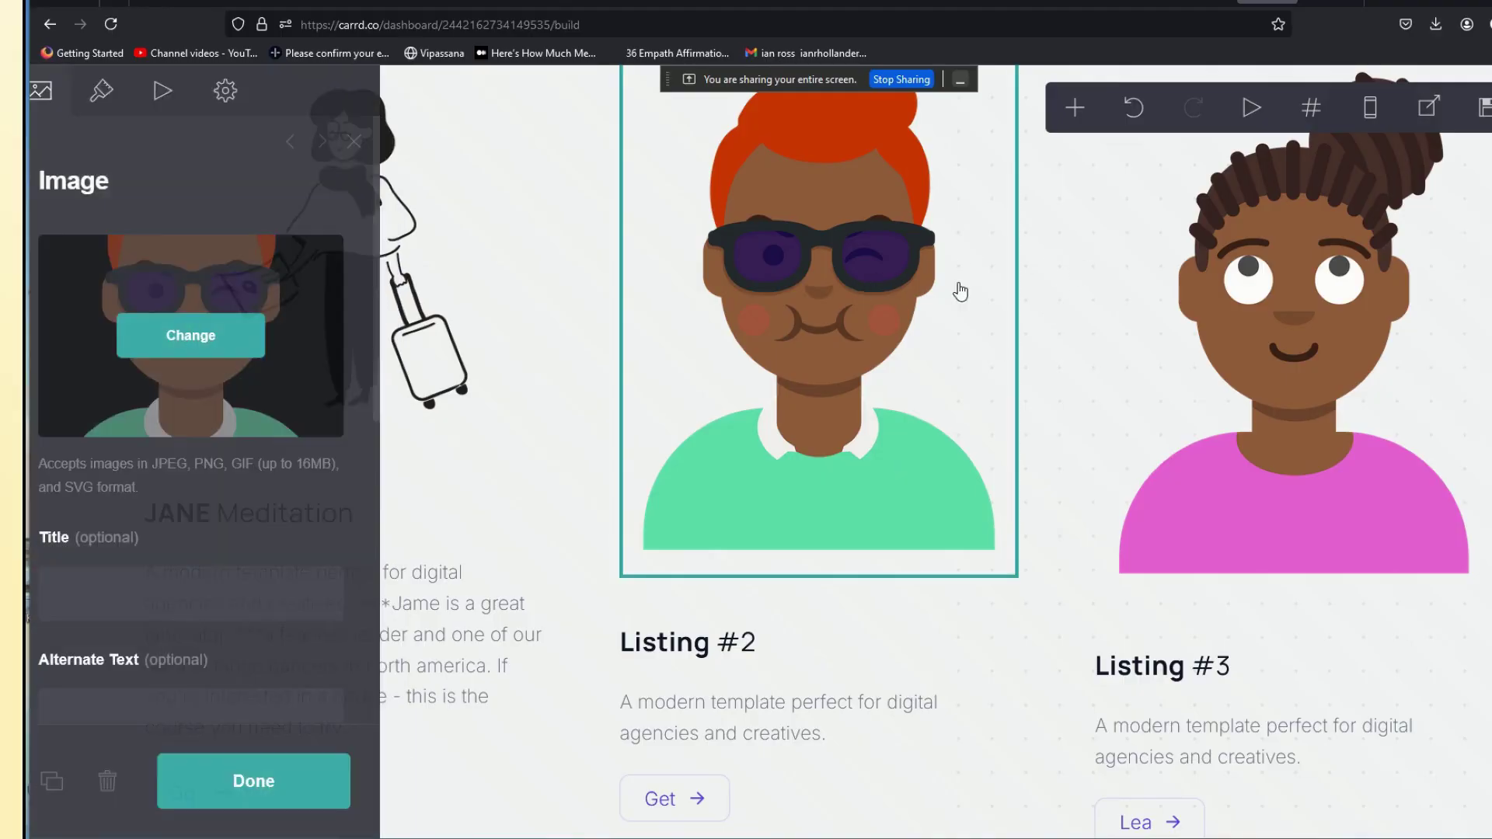
Step: Swap Listing #2's picture for 38.Notification, with the crop expanded to the whole image
left_click(224, 349)
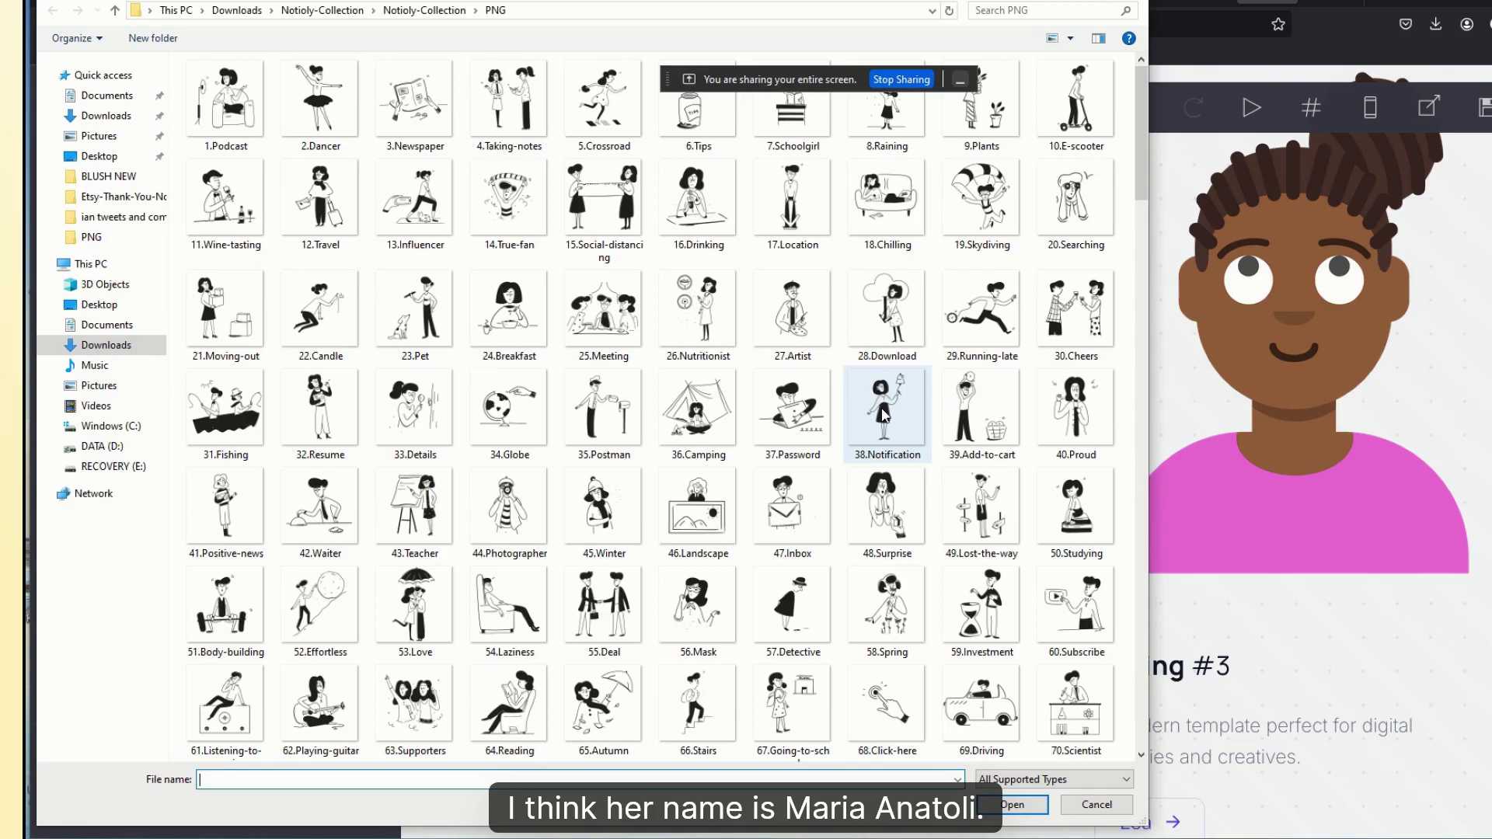
left_click(883, 415)
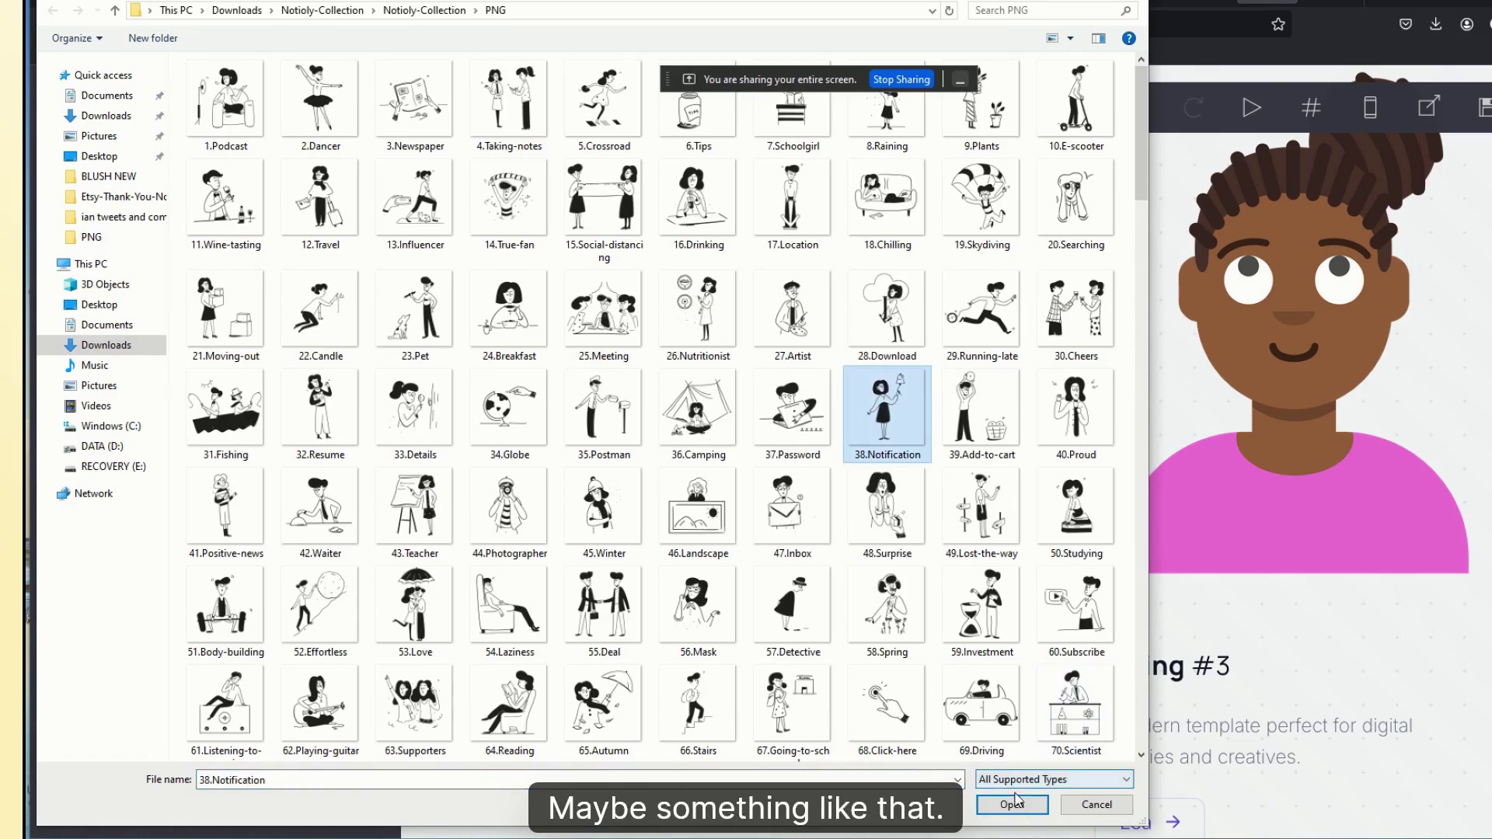
left_click(1039, 812)
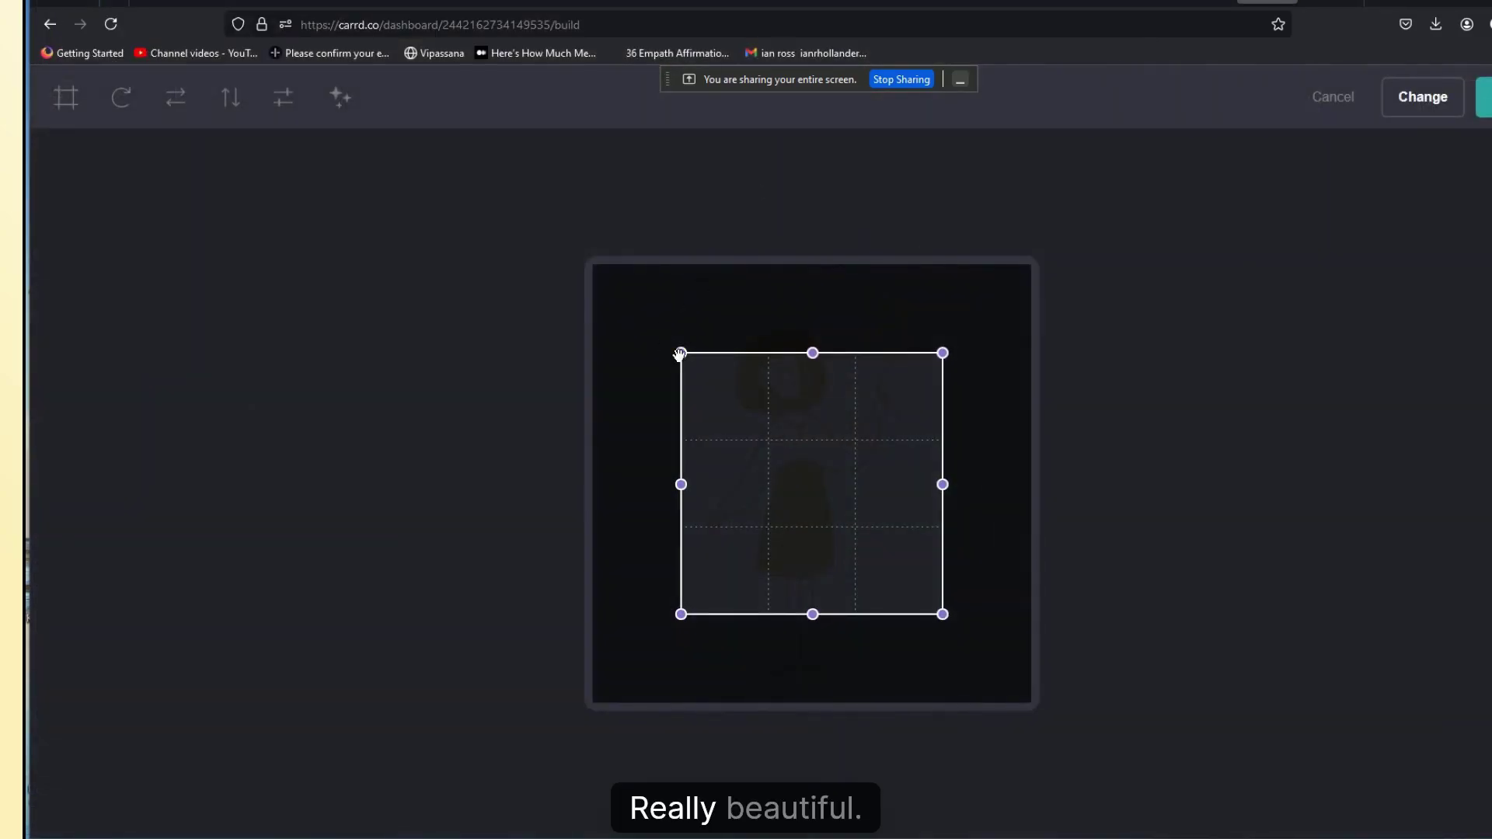
left_click_drag(670, 343, 589, 262)
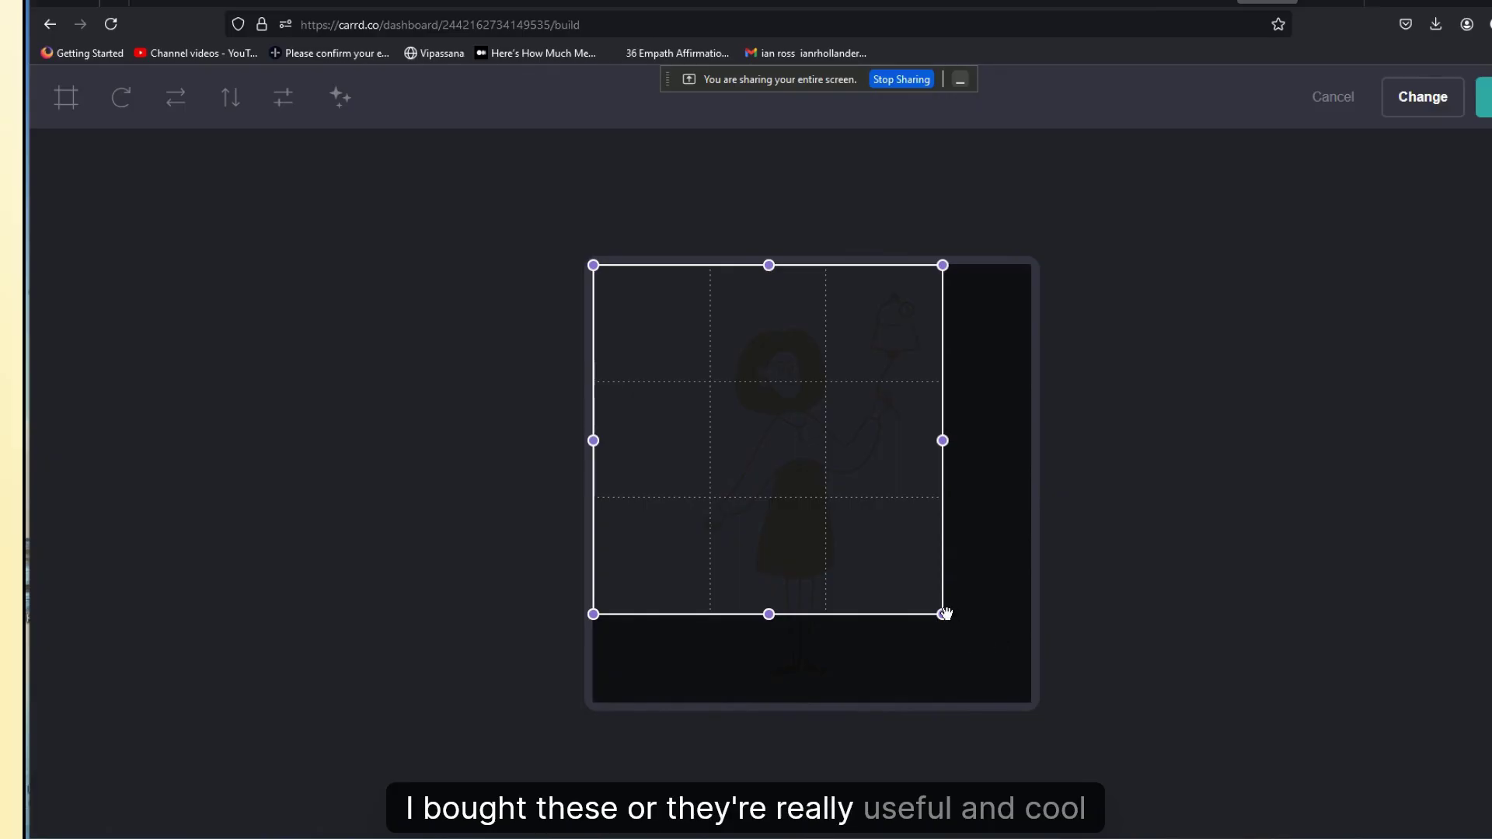
left_click_drag(944, 616, 1031, 702)
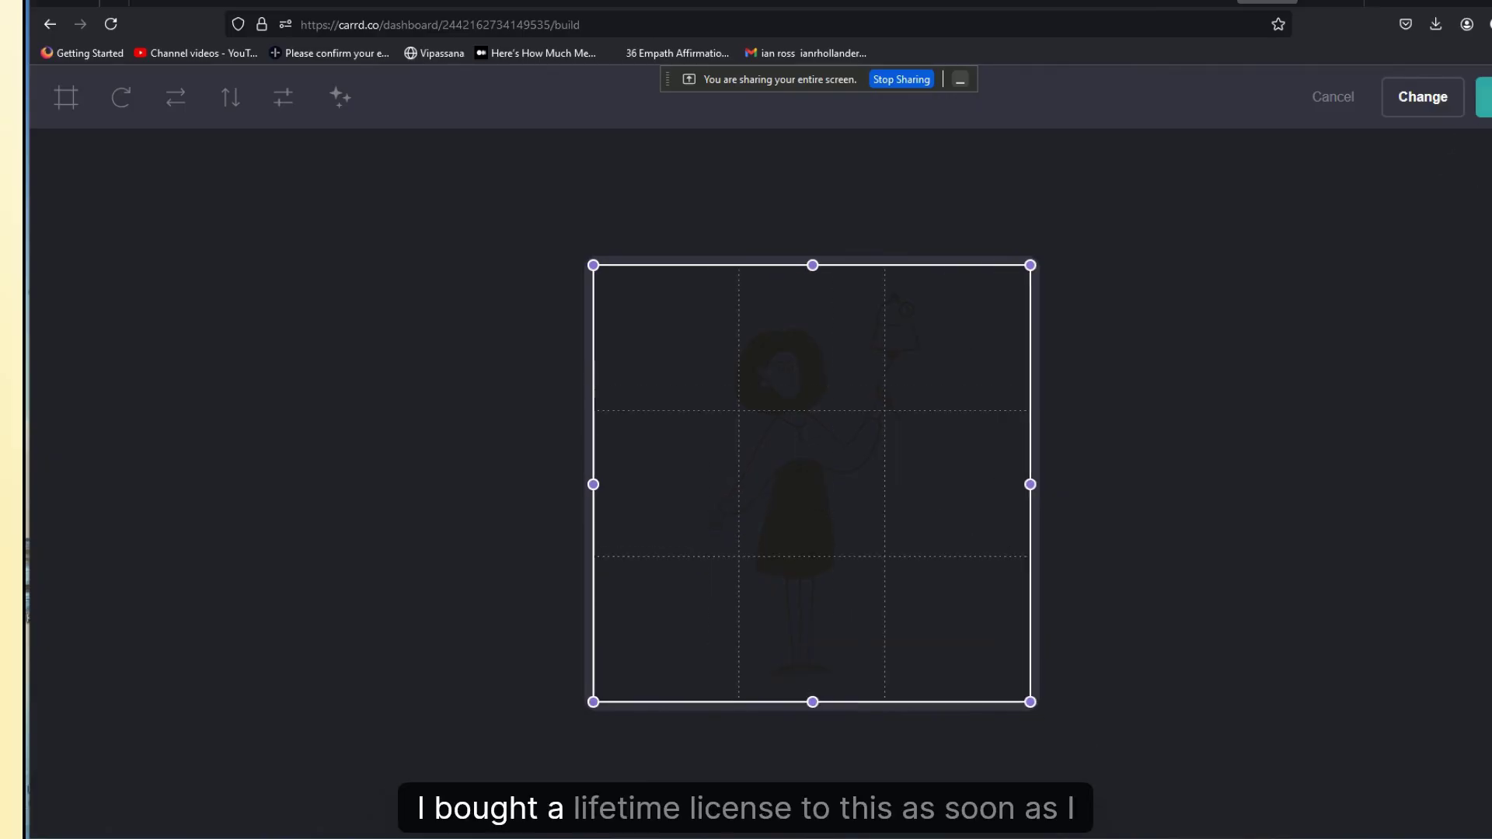
key("Escape")
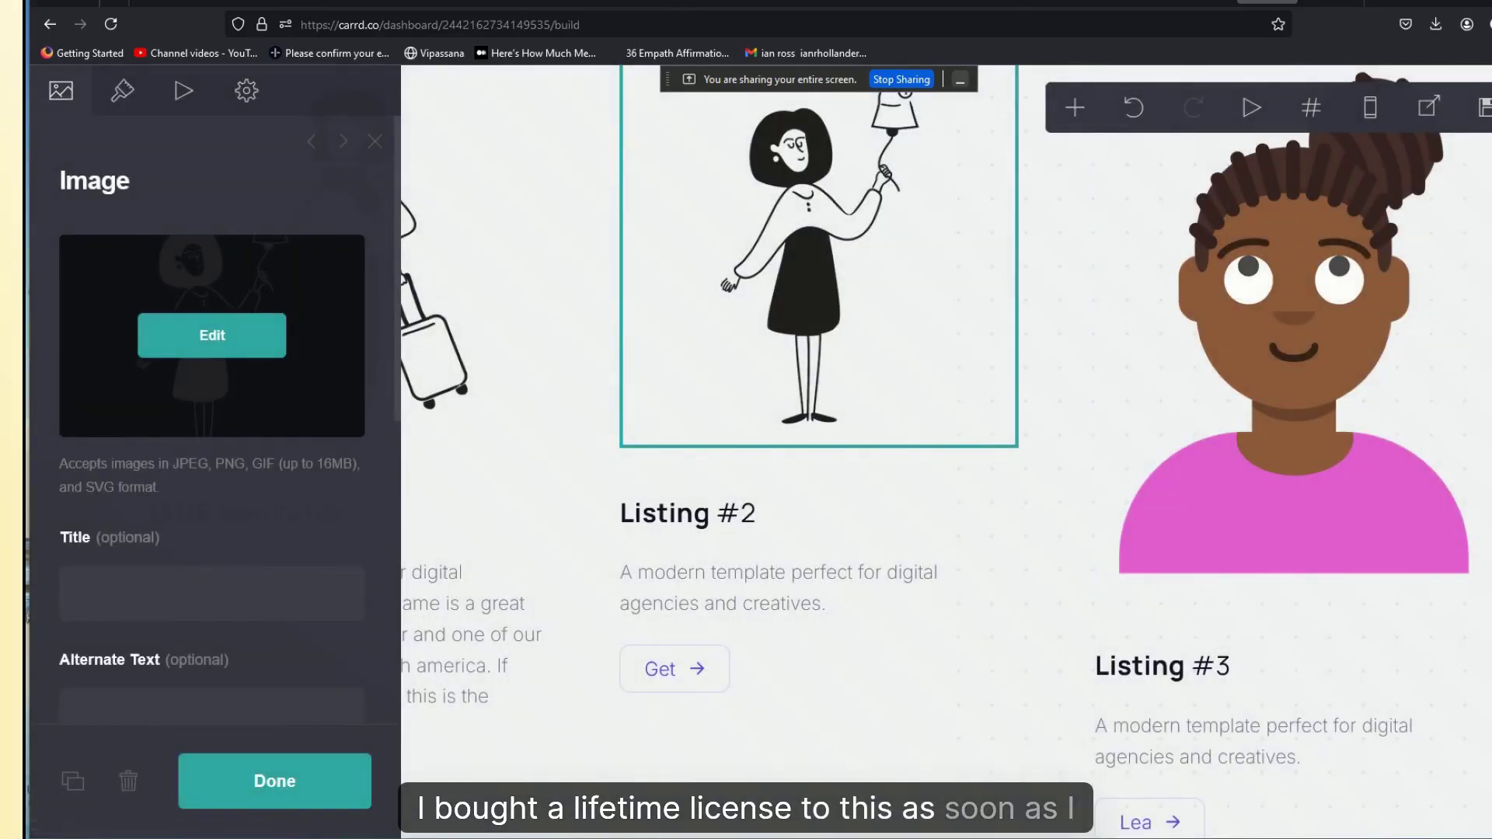
left_click(327, 784)
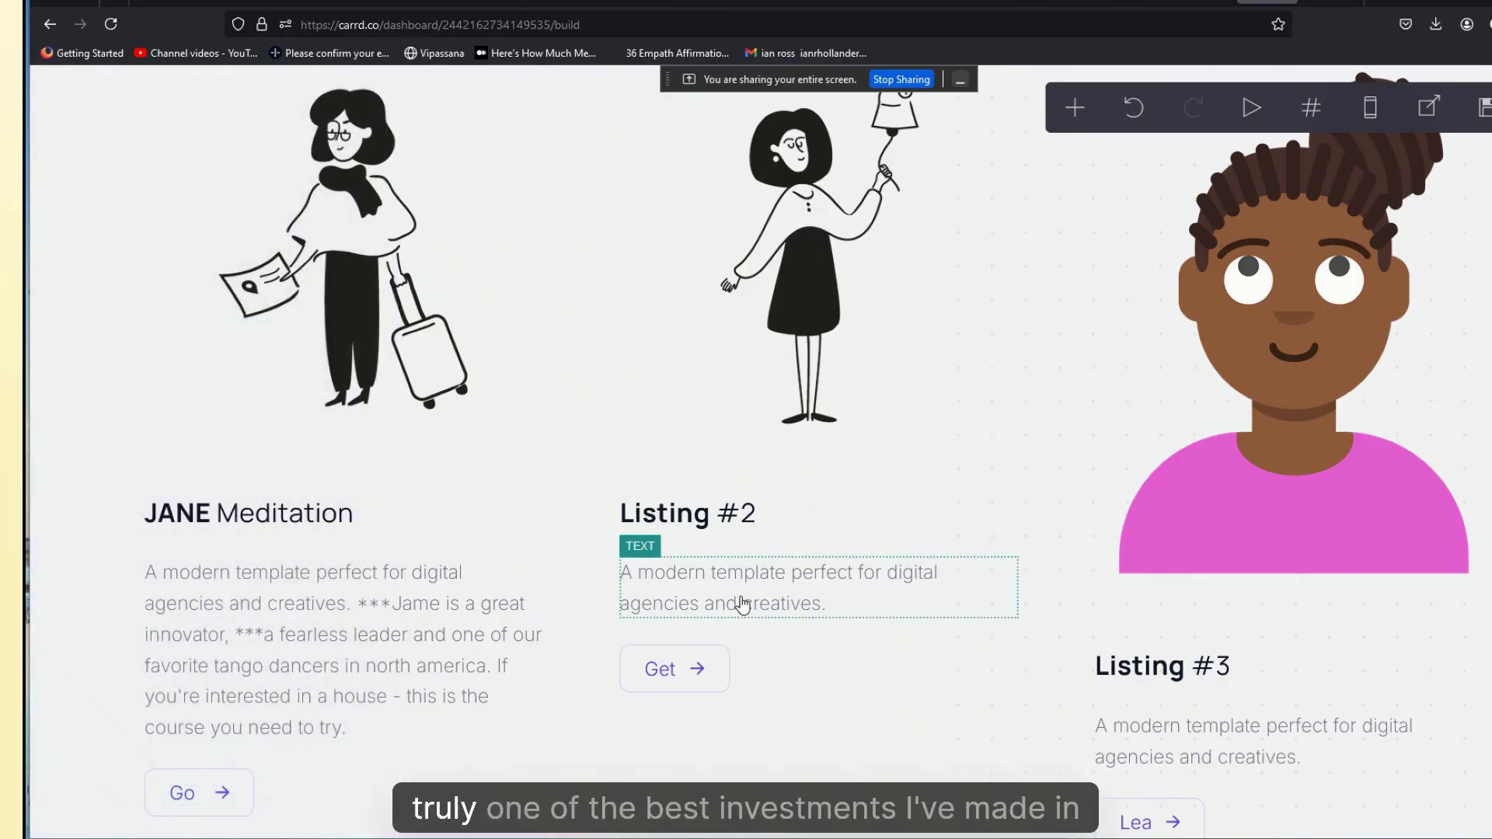
Step: Publish the site changes to cartel1.carrd.co
scroll(1471, 592, "up", 8)
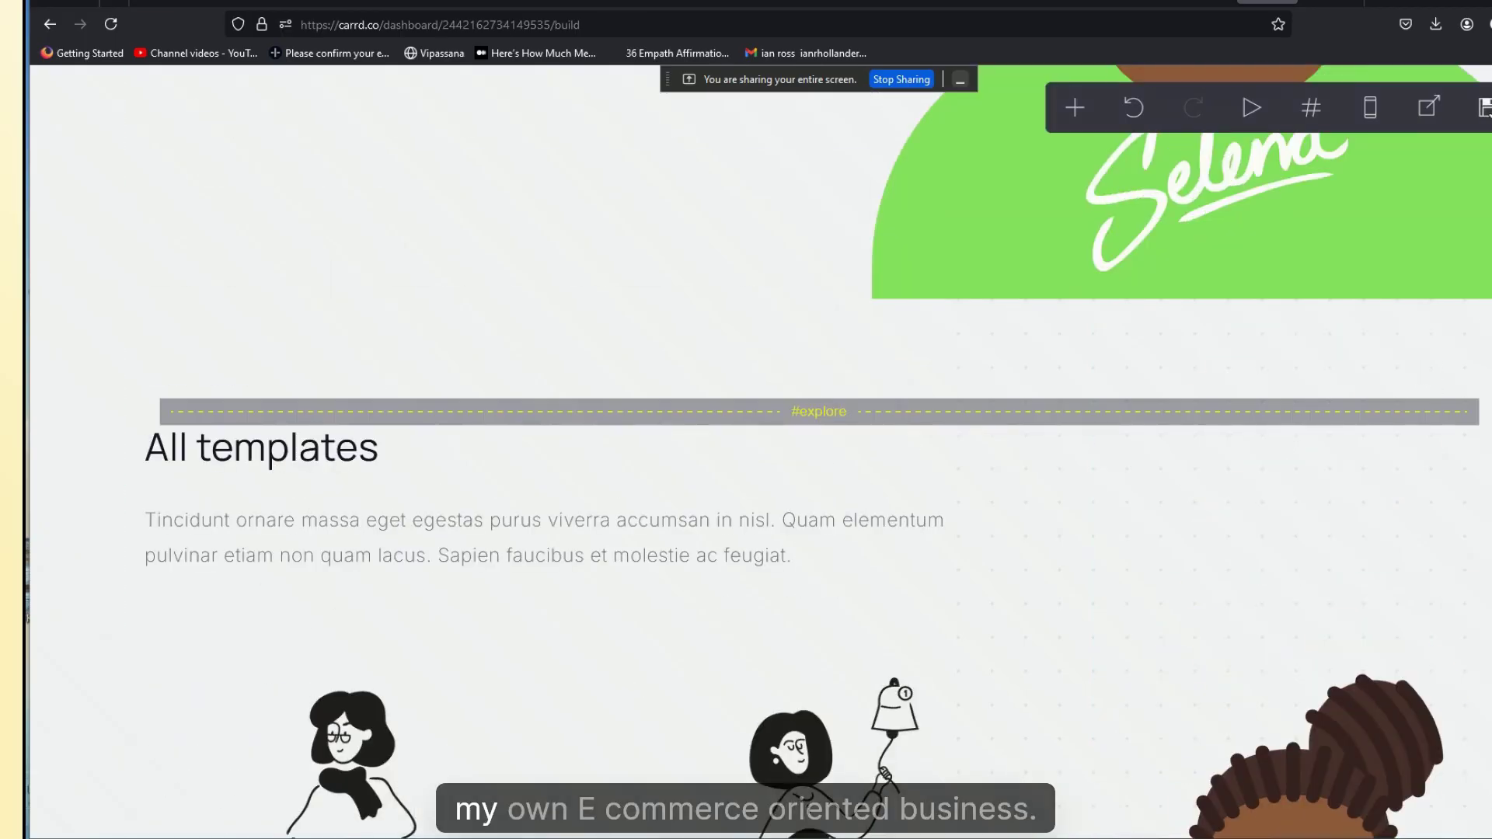
key("ctrl+s")
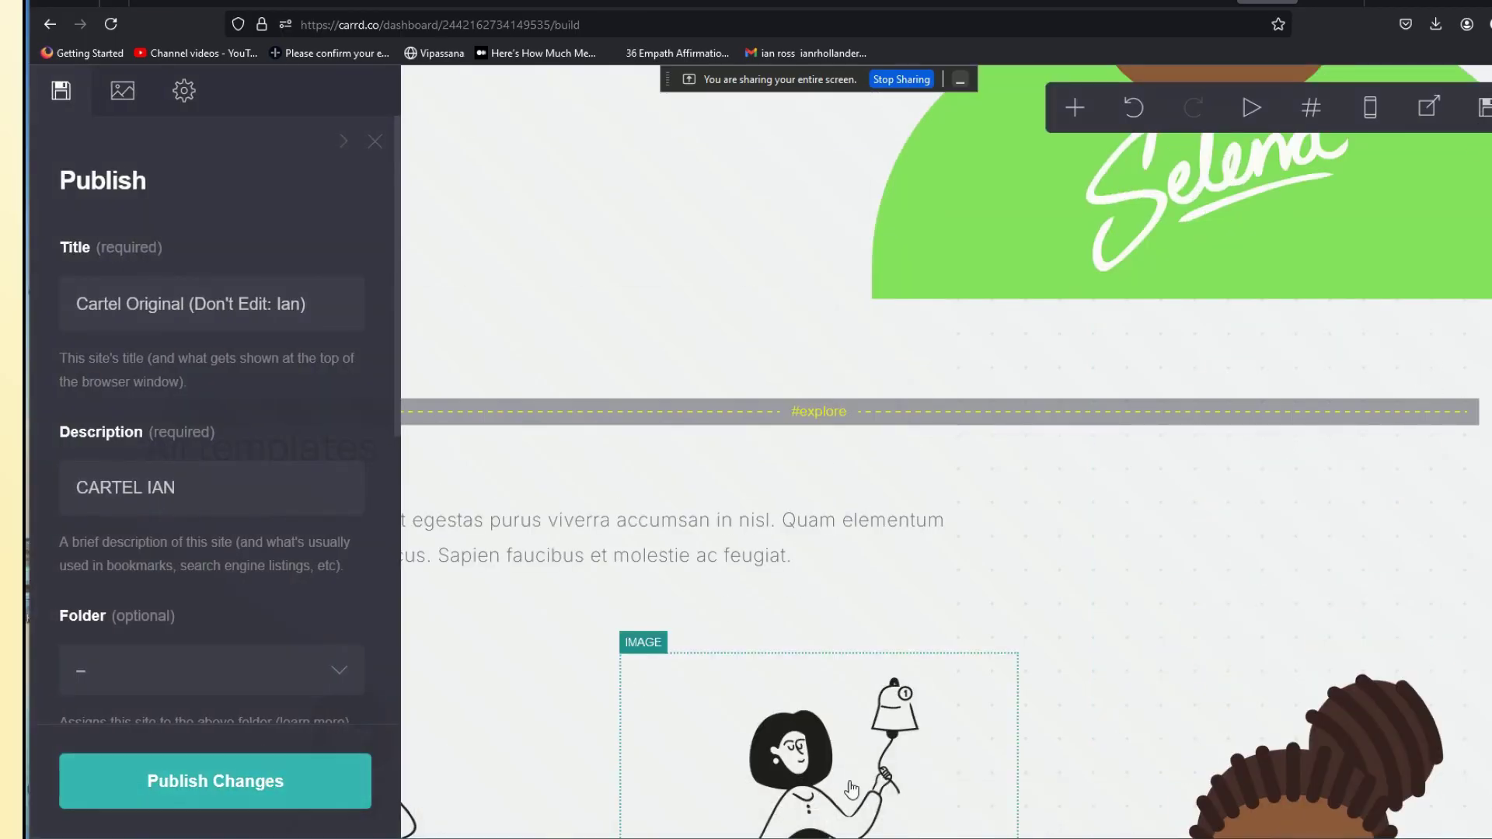
left_click(213, 791)
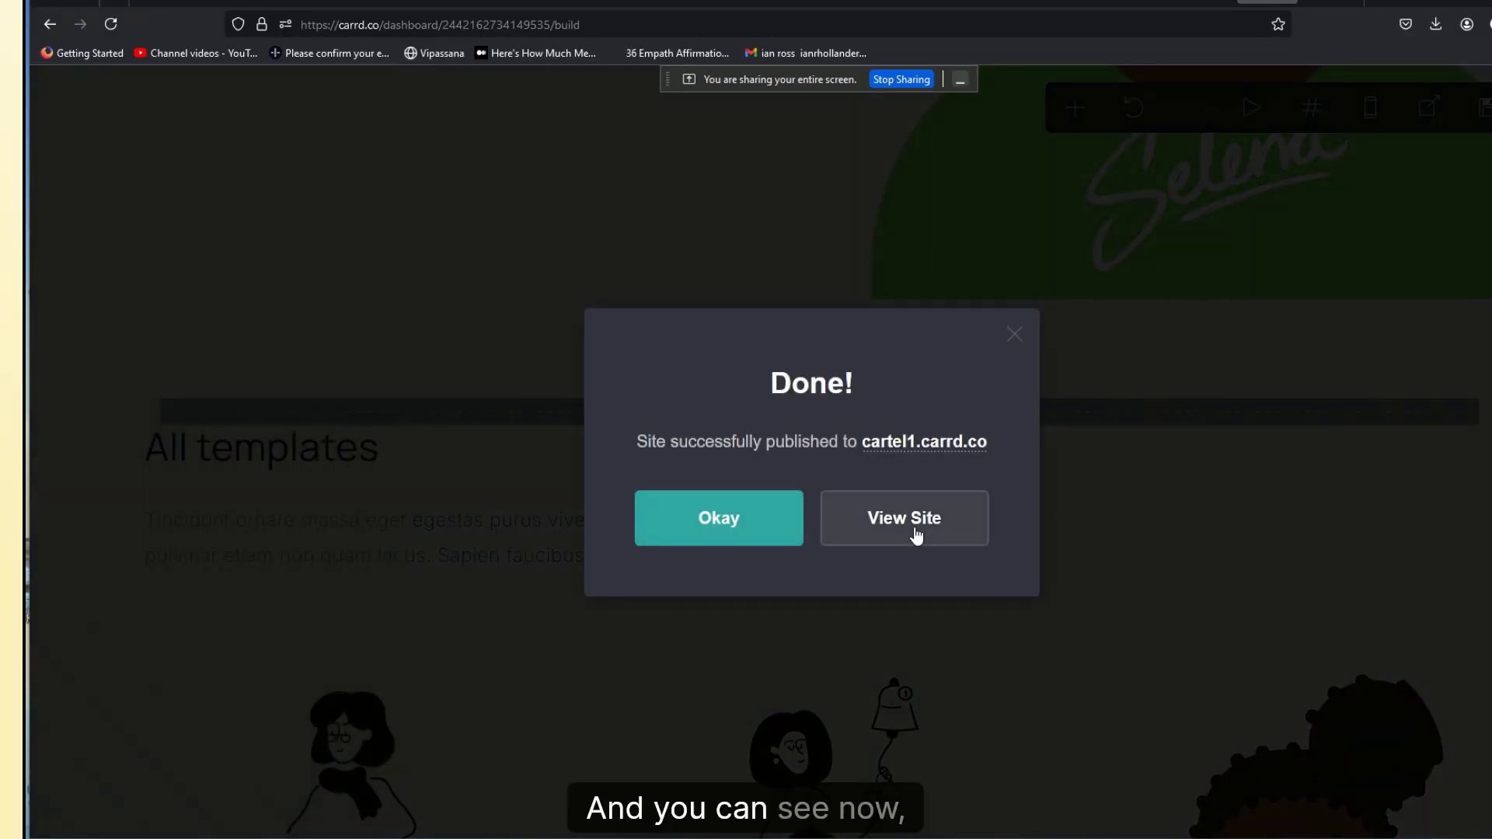
Step: Check the live site's listings show the line illustrations, then return to the editor
left_click(904, 517)
scroll(746, 467, "down", 10)
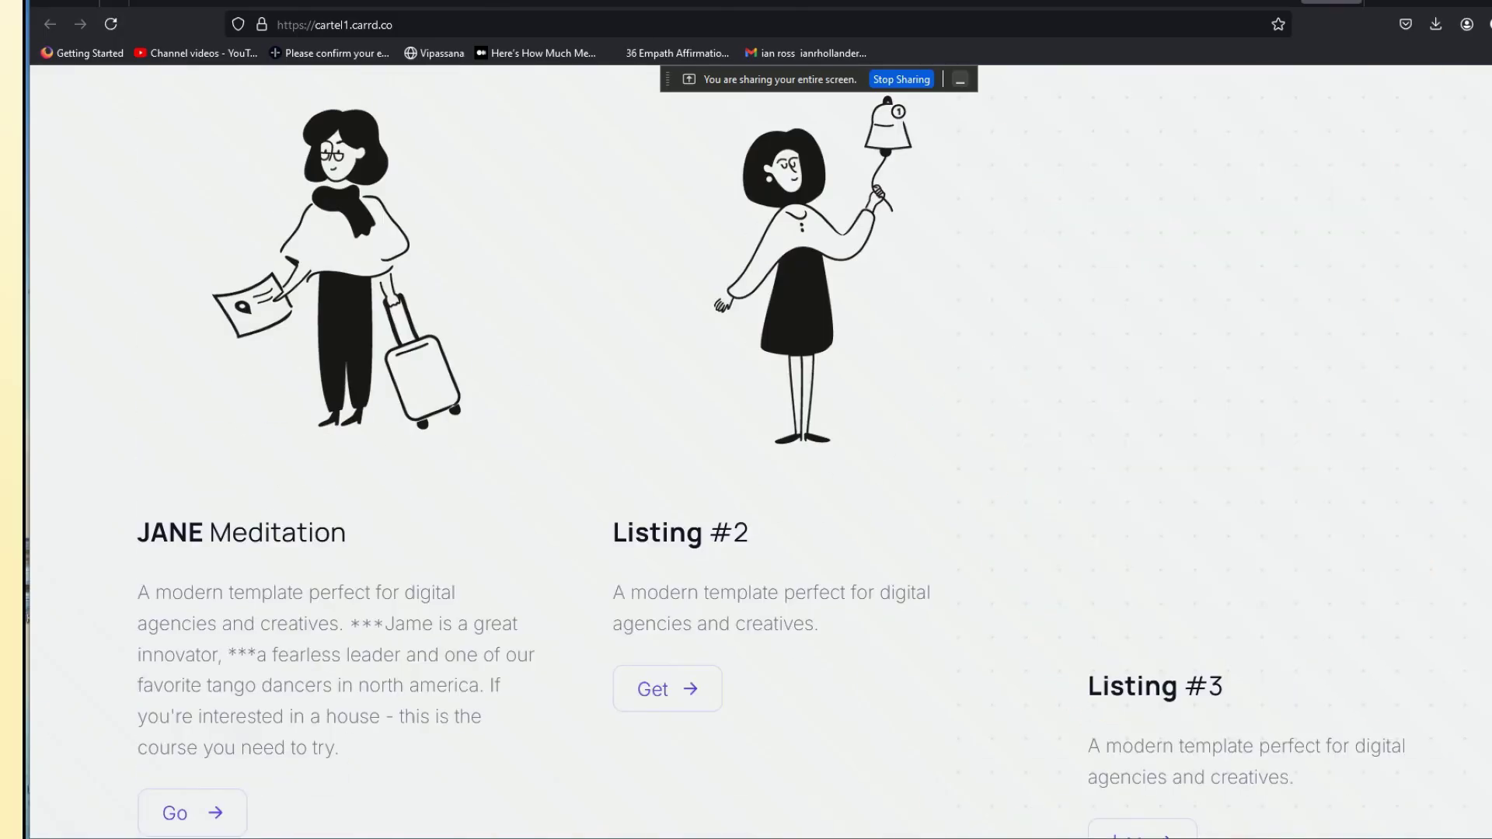
scroll(945, 710, "up", 5)
scroll(945, 711, "down", 6)
scroll(945, 711, "up", 4)
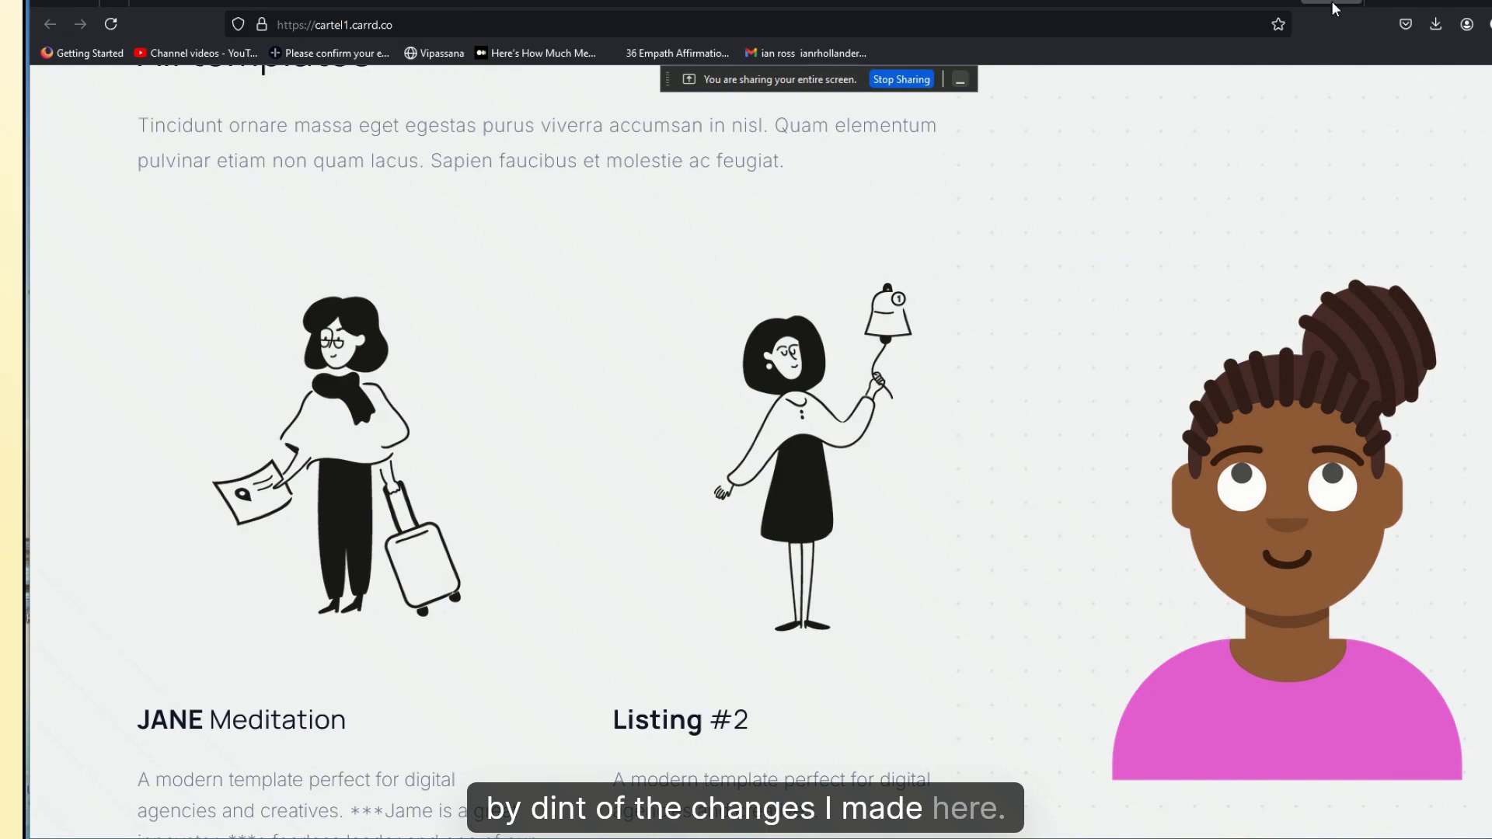
left_click(1269, 6)
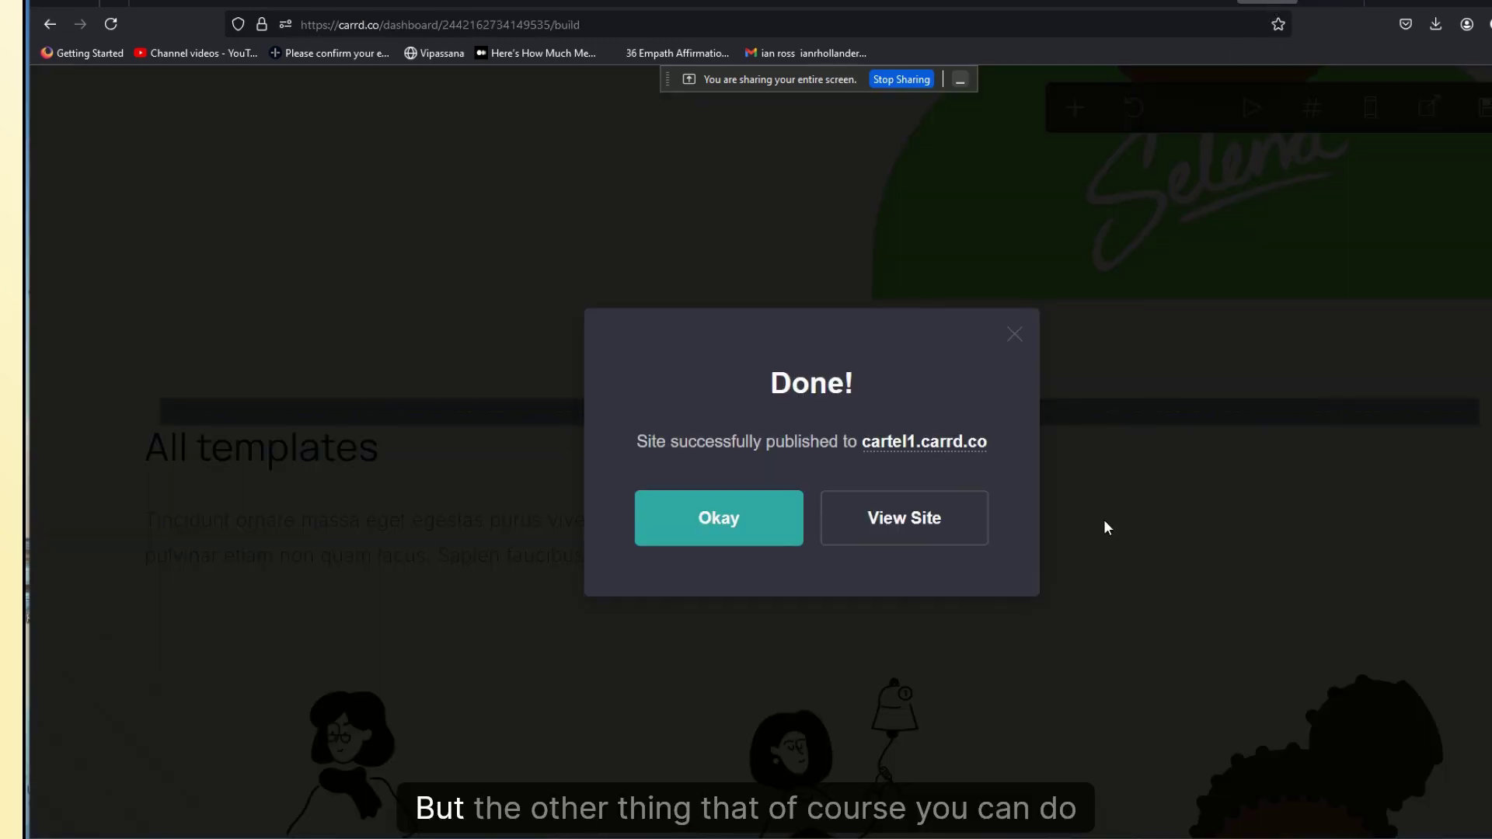
left_click(1055, 370)
scroll(1111, 630, "down", 8)
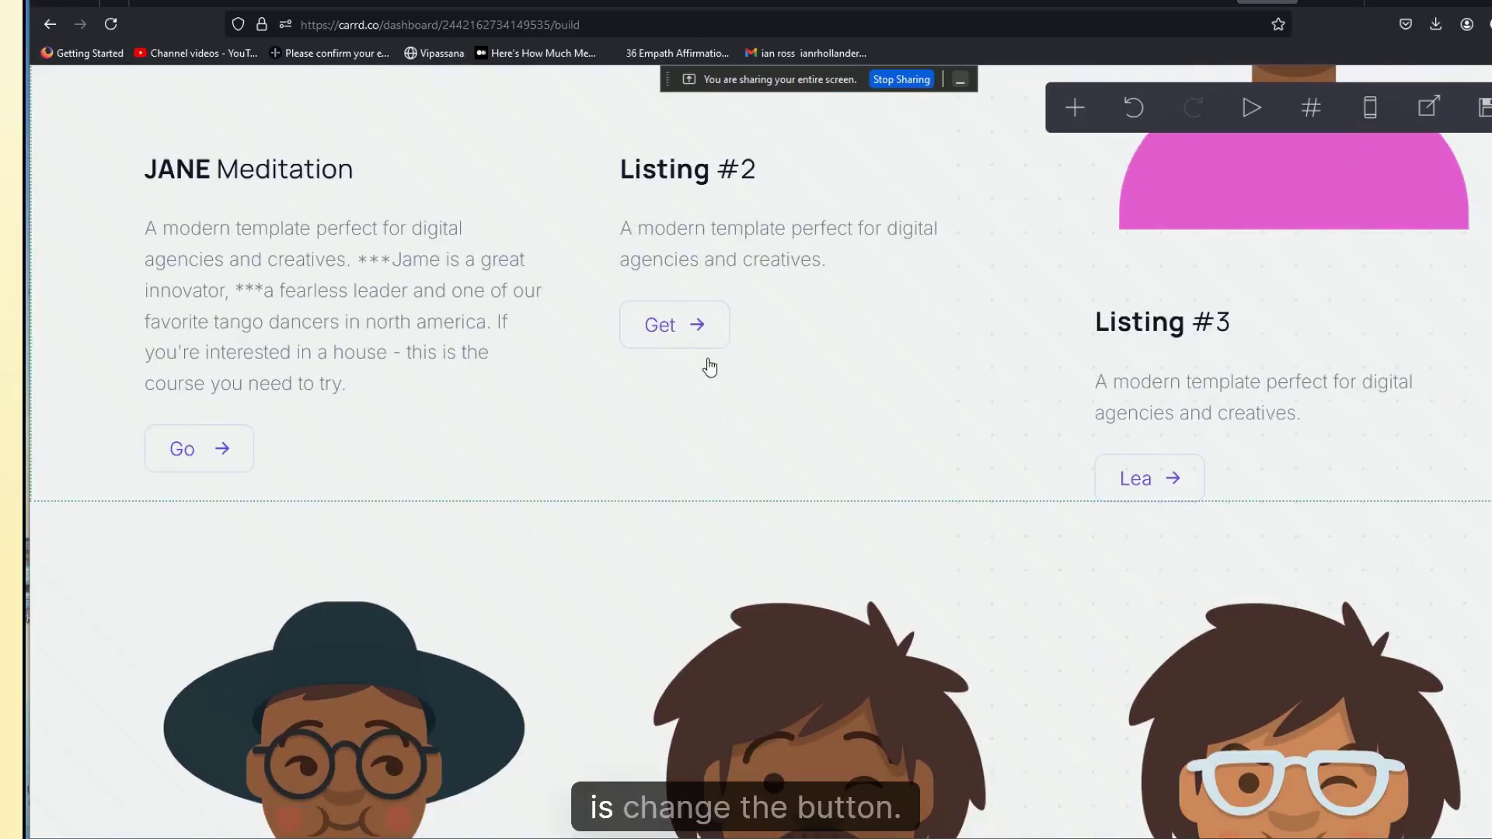
left_click(704, 325)
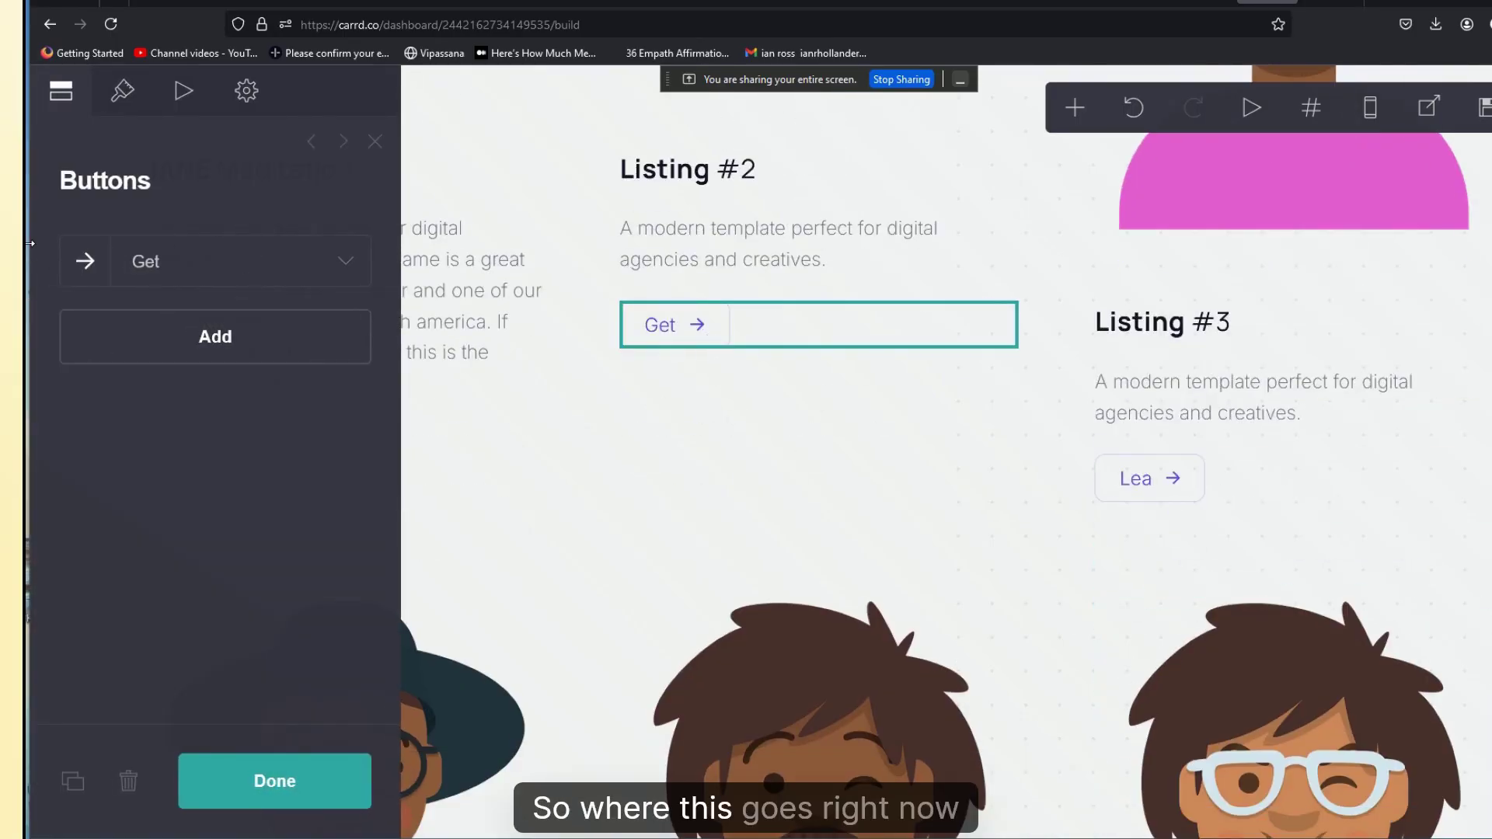
left_click(346, 262)
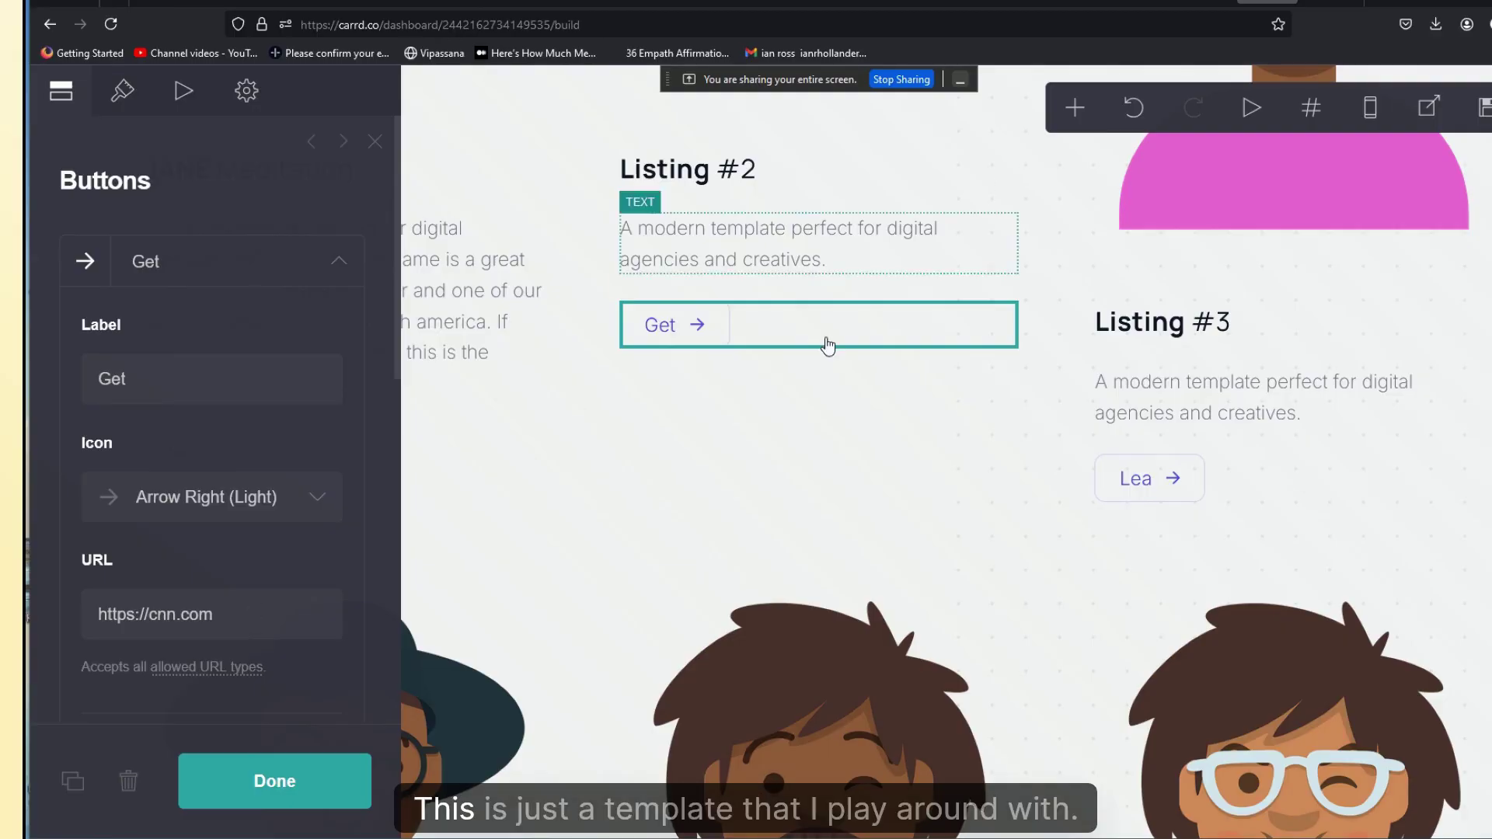
left_click(222, 613)
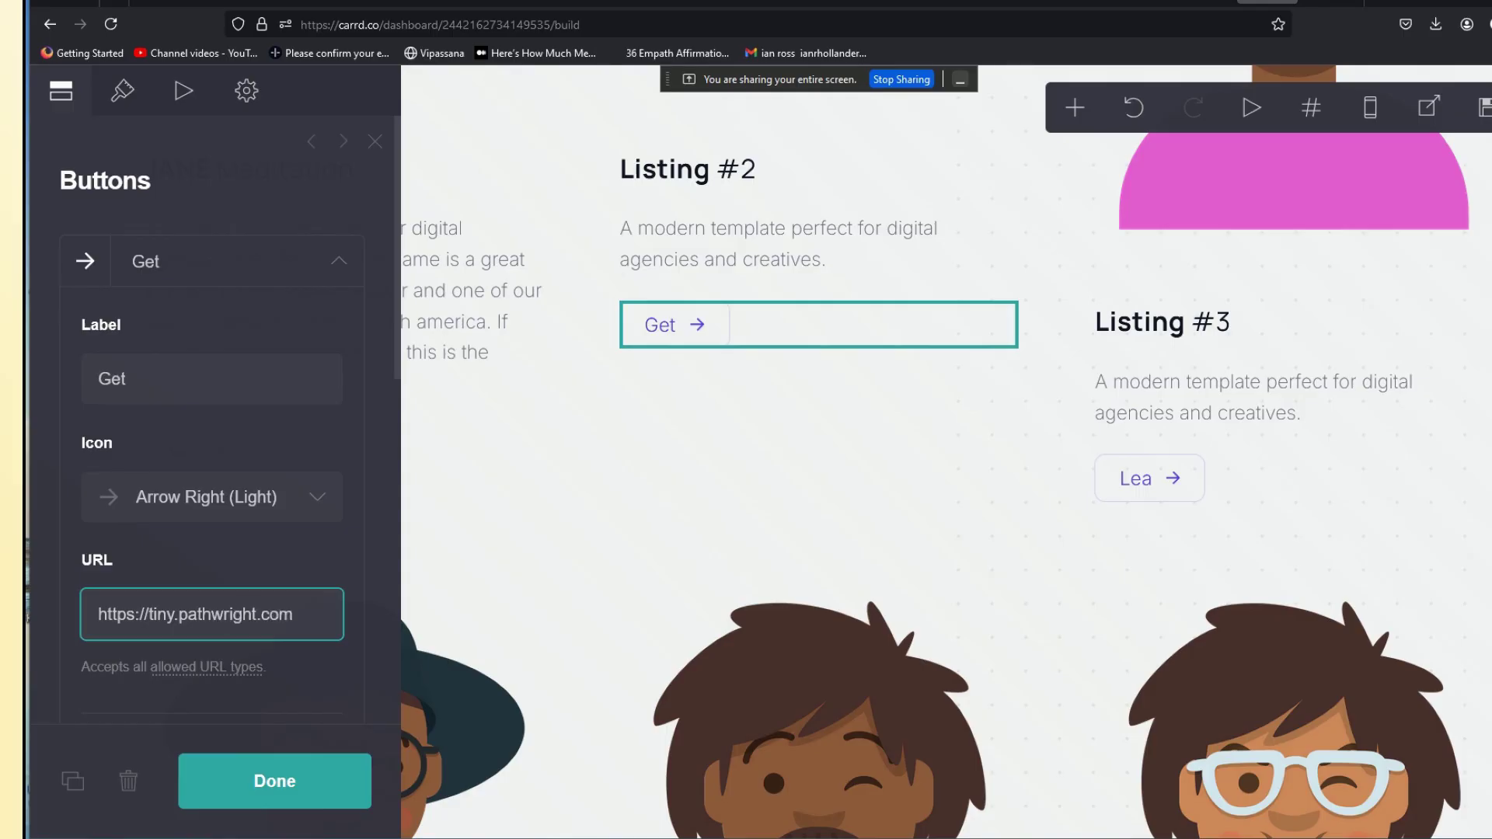
left_click(271, 784)
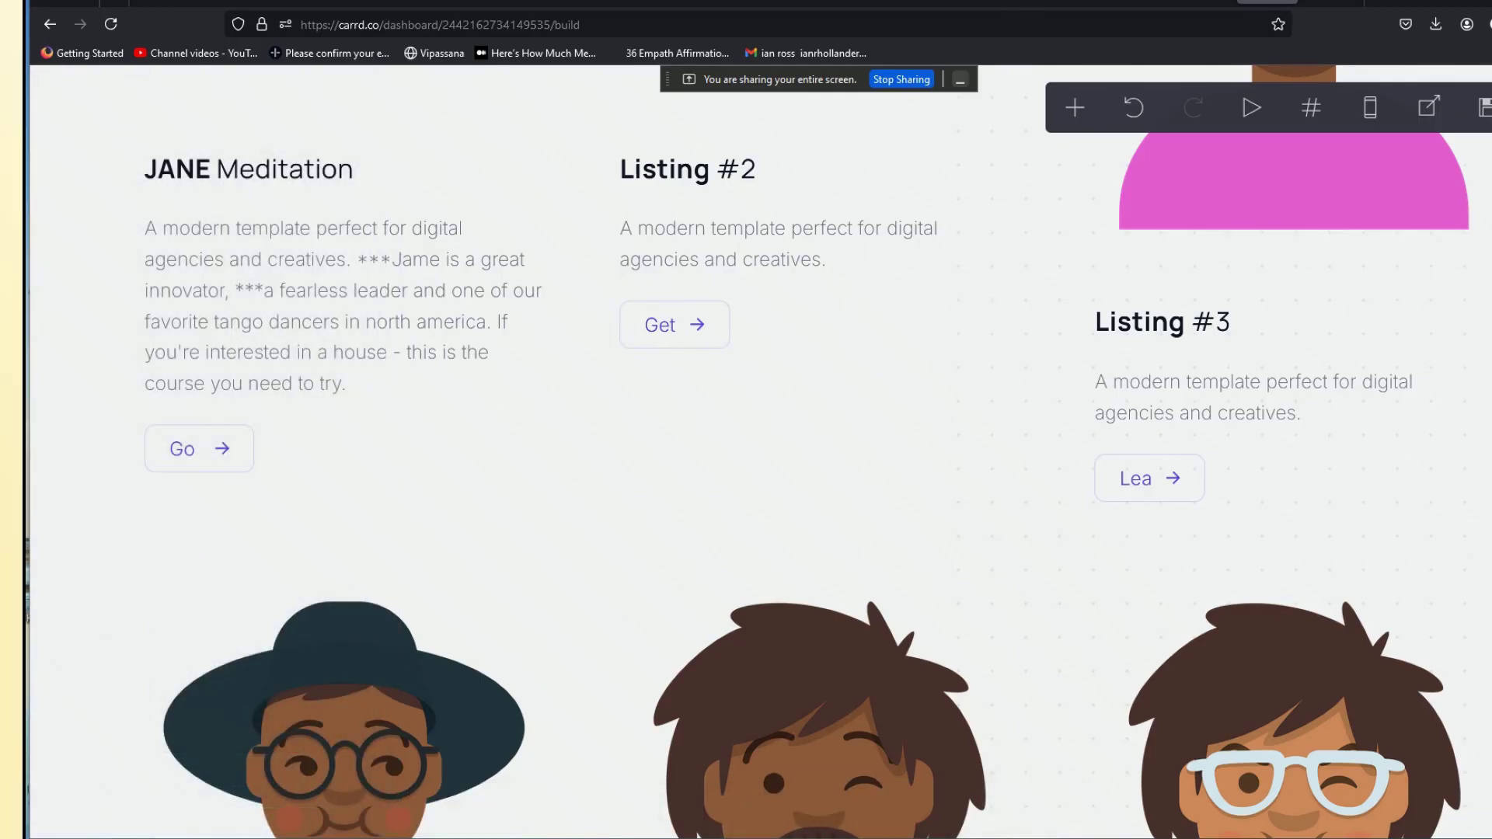
key("ctrl+s")
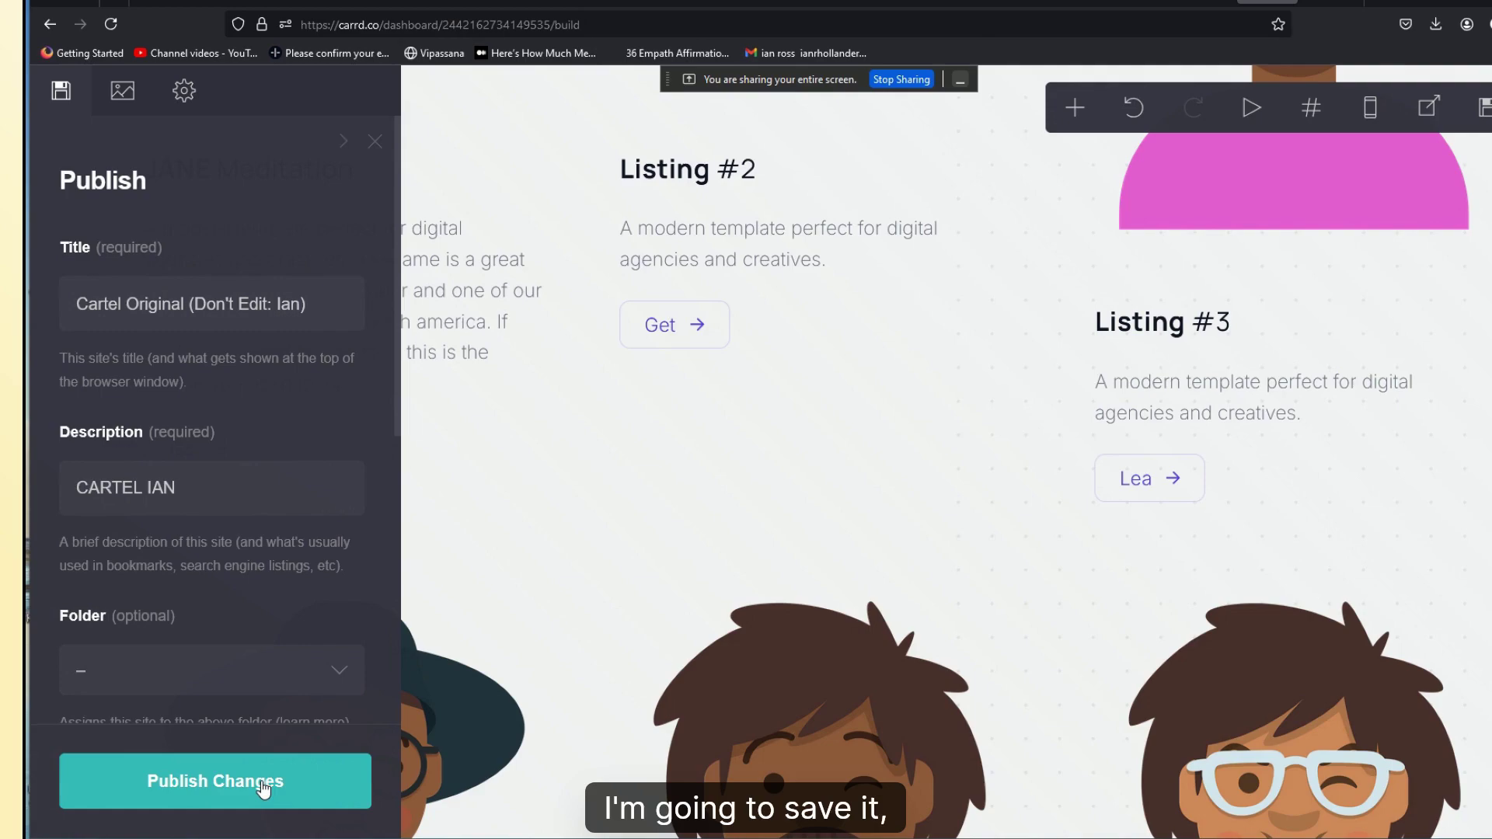
Step: Publish the changes and scroll through the live cartel1.carrd.co page
left_click(320, 794)
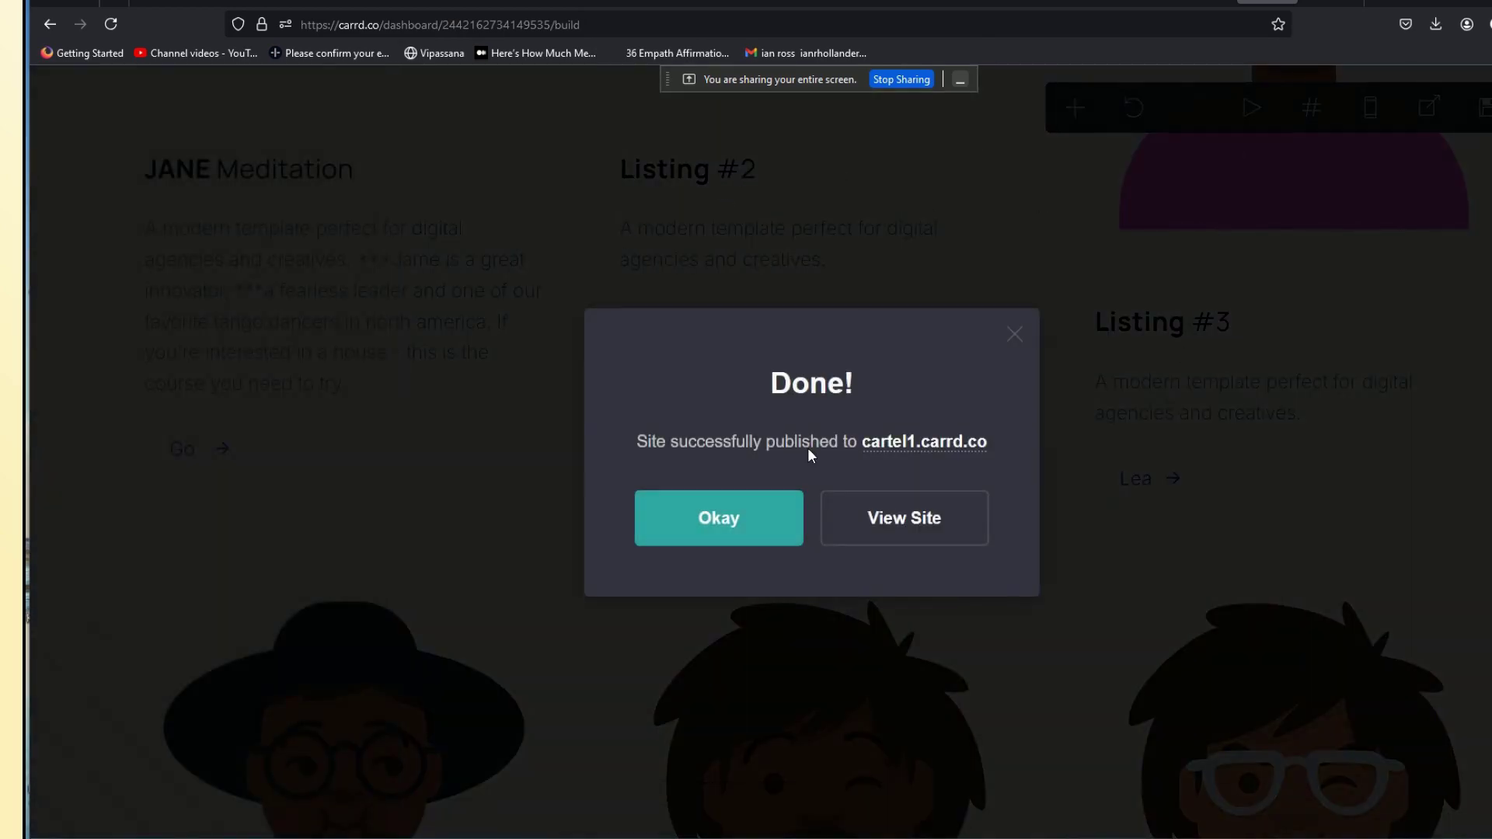
left_click(903, 518)
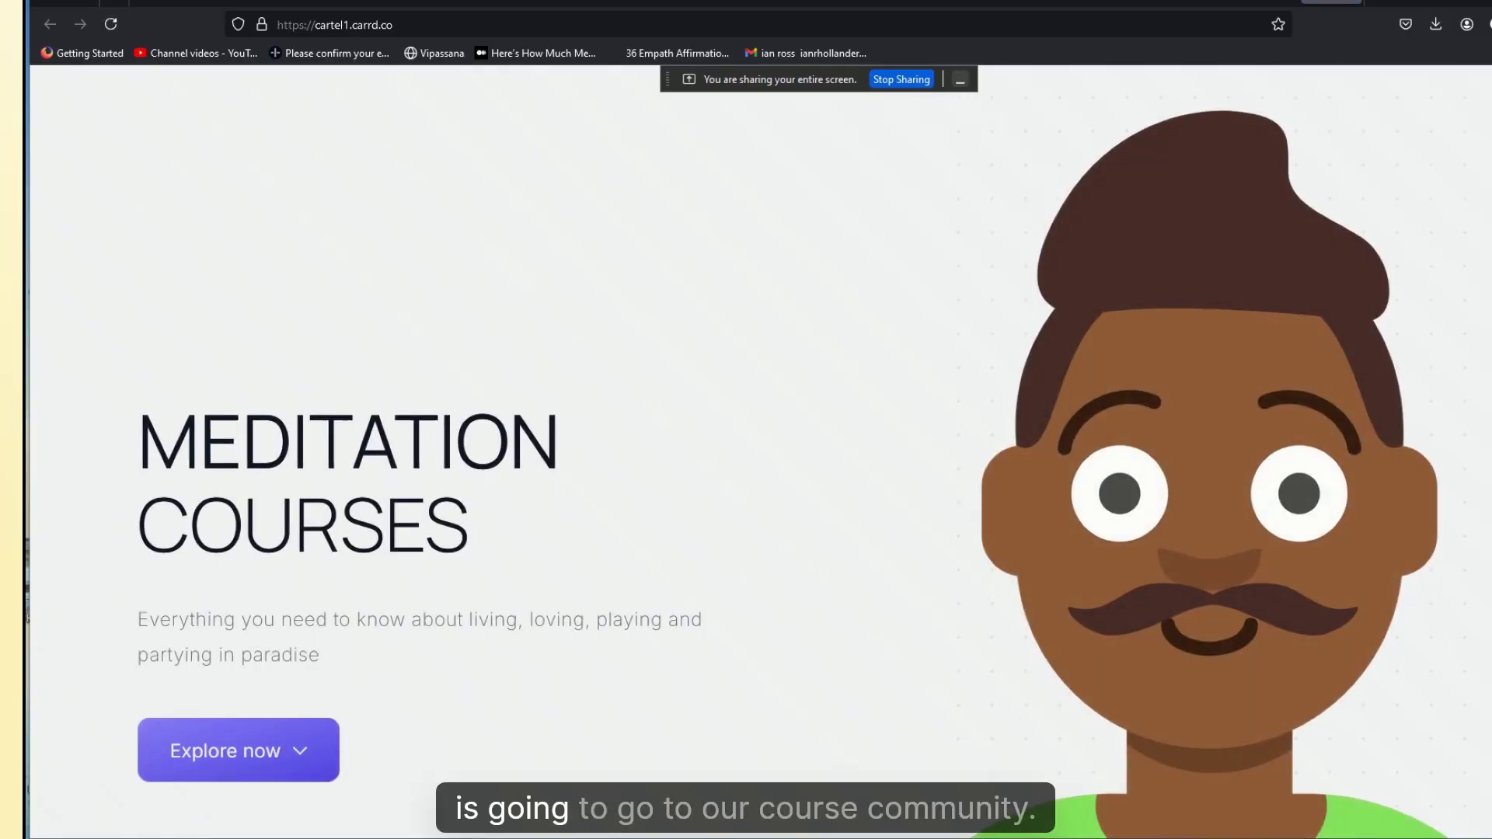
scroll(1103, 136, "down", 5)
scroll(746, 435, "down", 3)
scroll(746, 435, "up", 3)
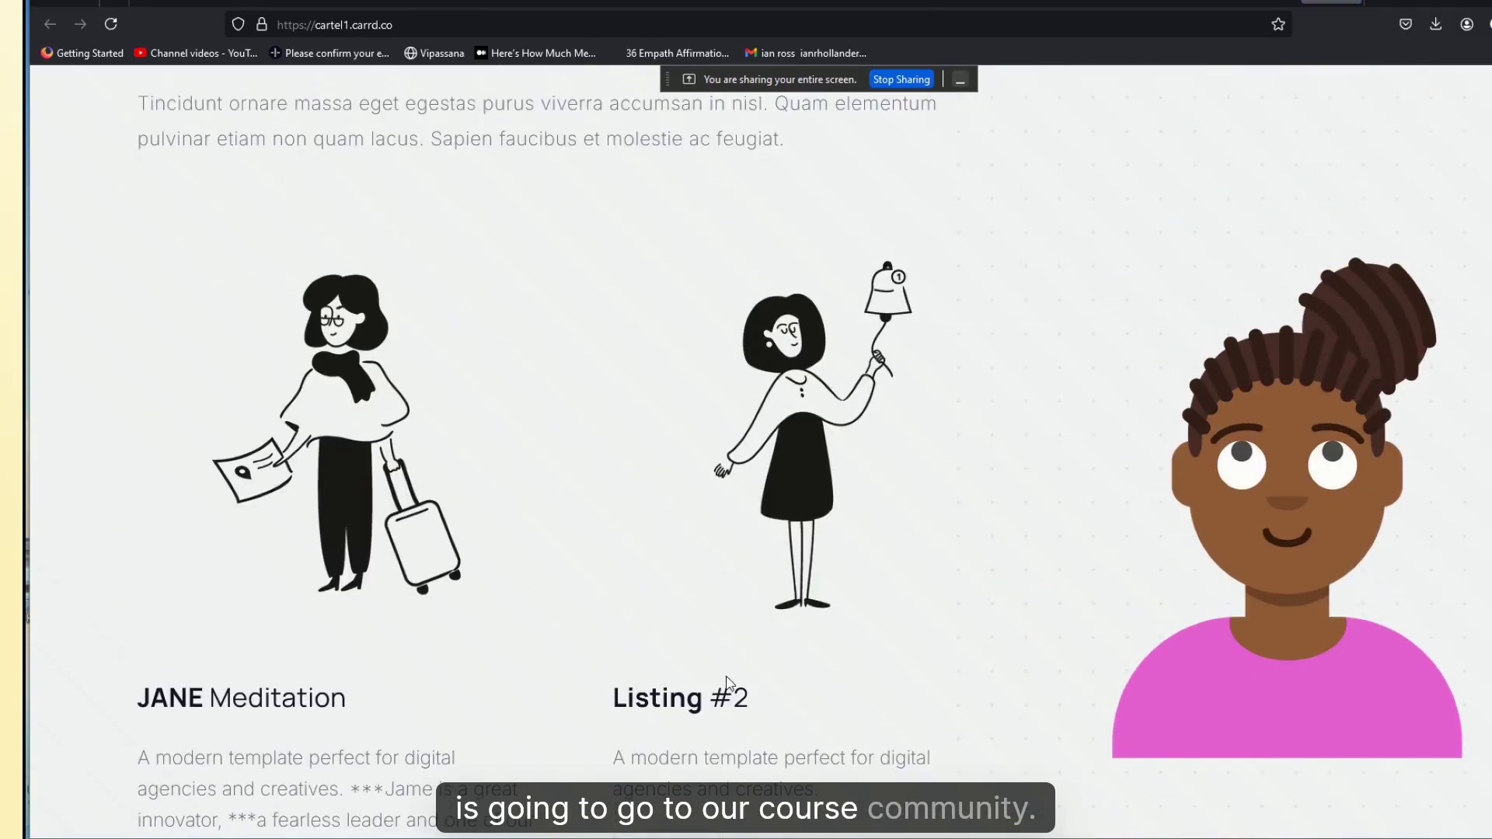
scroll(746, 451, "down", 5)
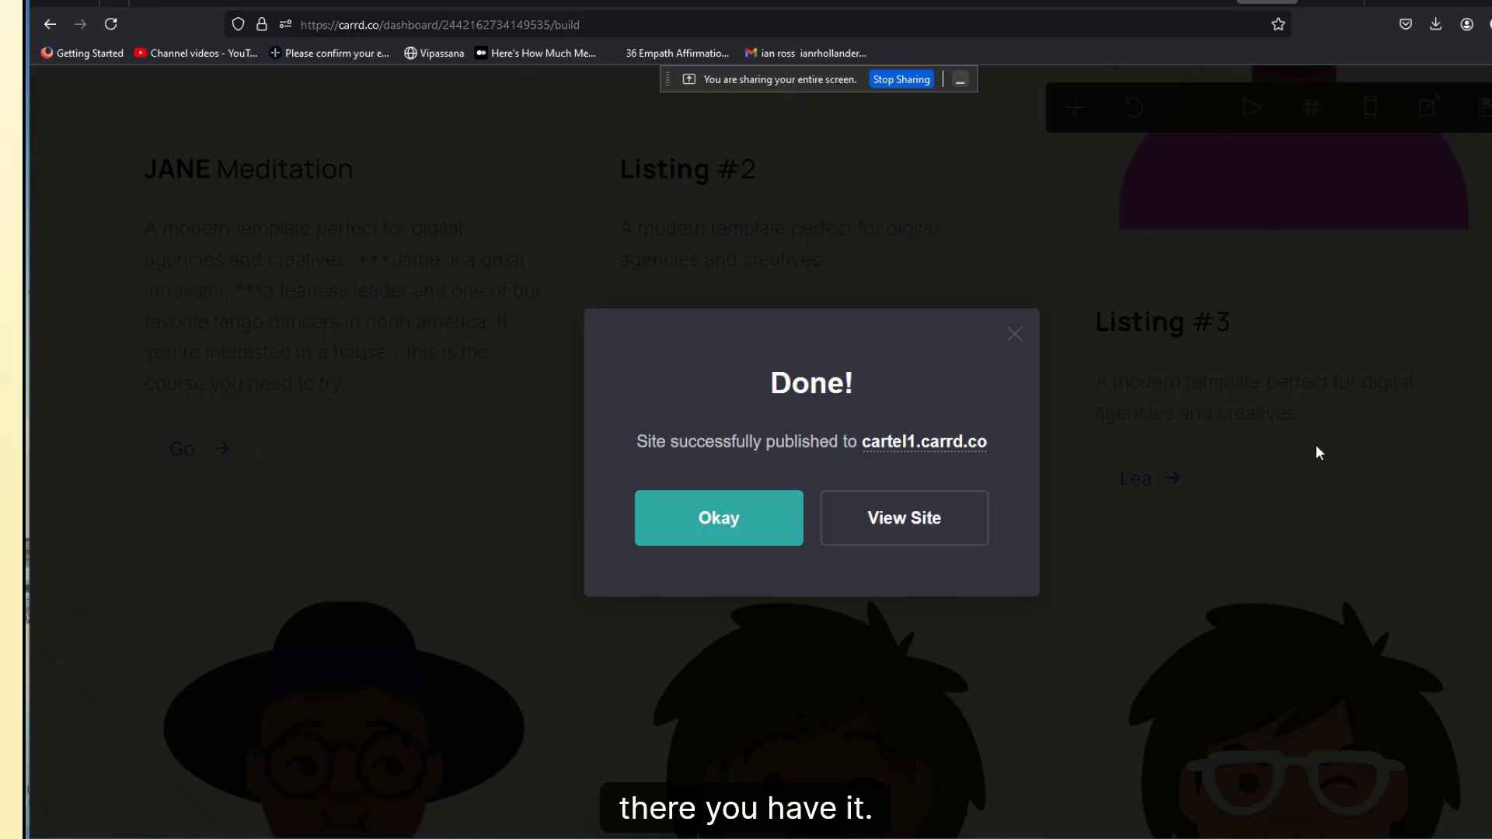
Step: Replace Listing #3's avatar with the uncropped 63.Supporters illustration
left_click(1015, 334)
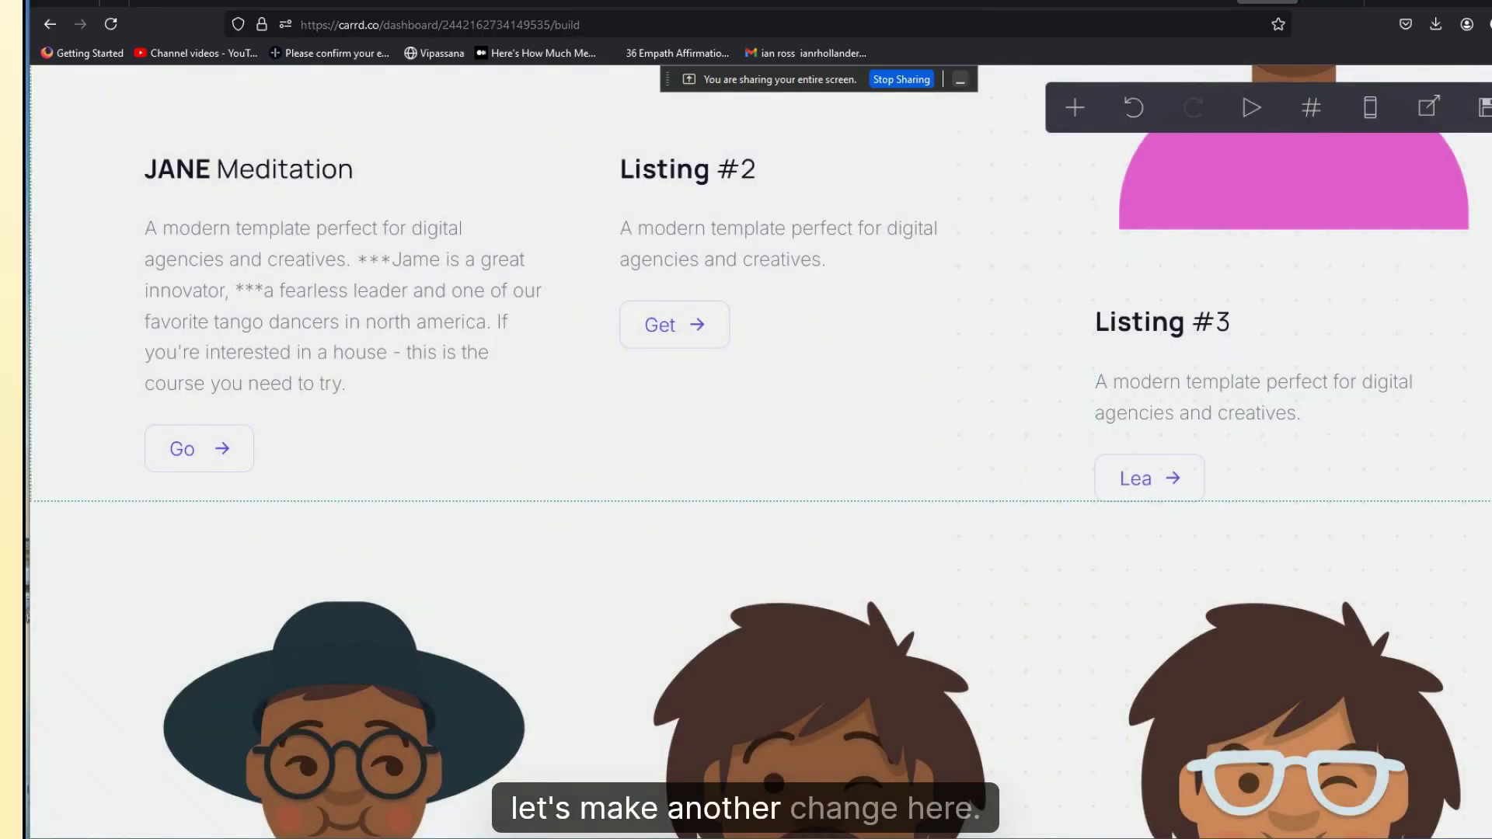
scroll(1469, 389, "up", 3)
left_click(1351, 261)
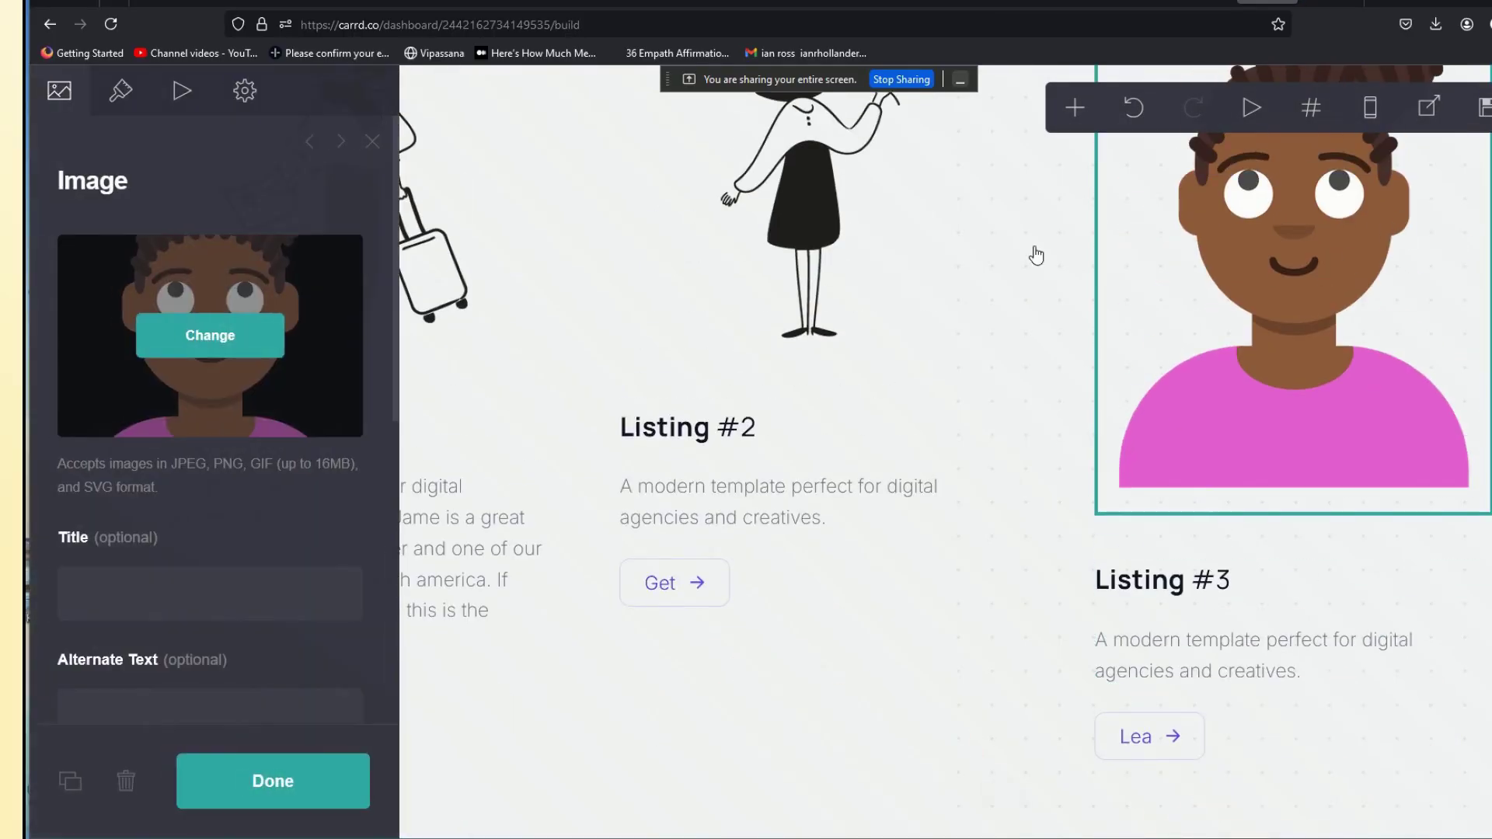
left_click(226, 335)
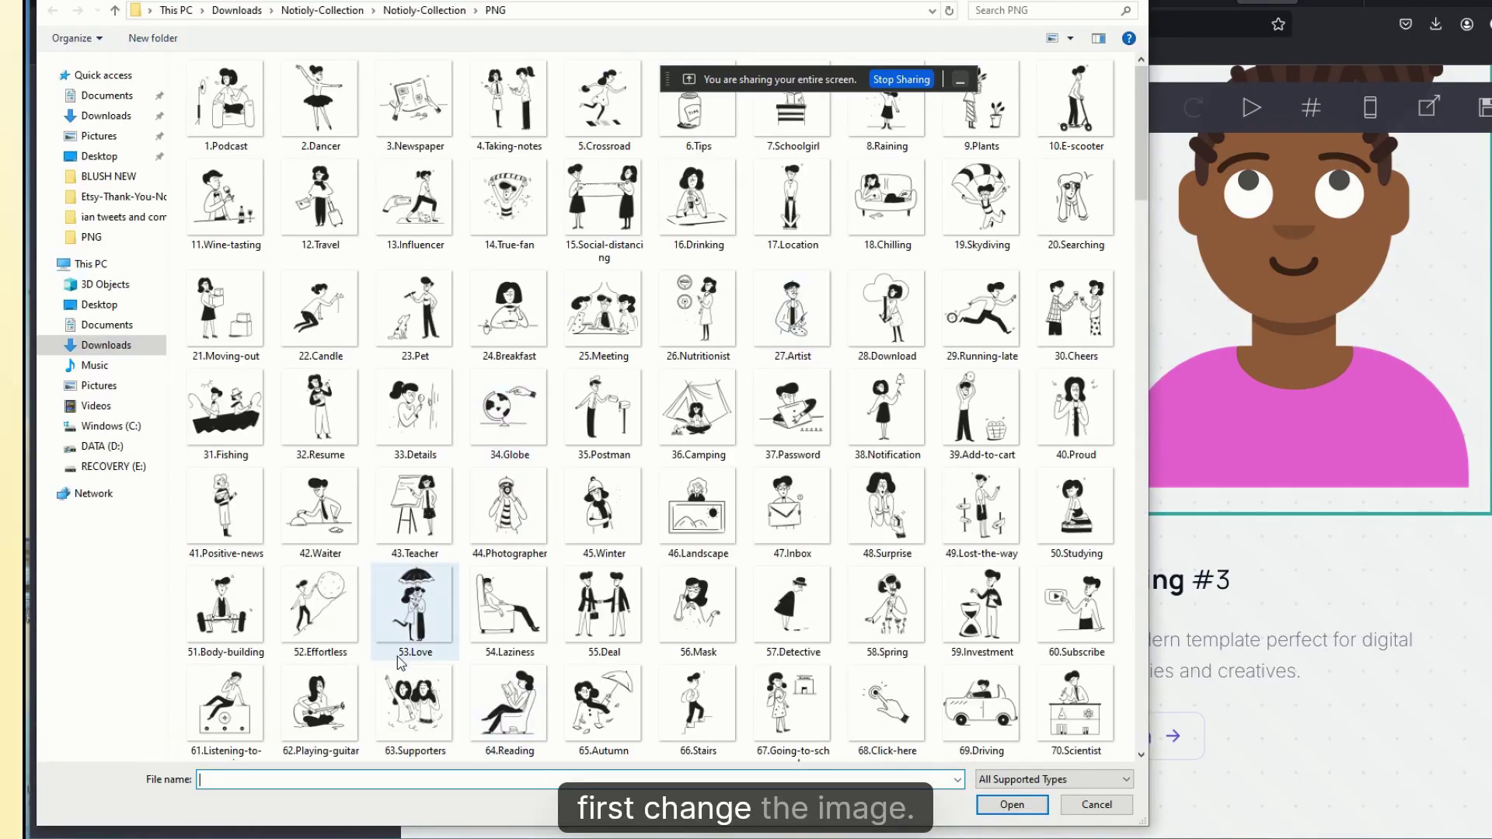
double_click(406, 701)
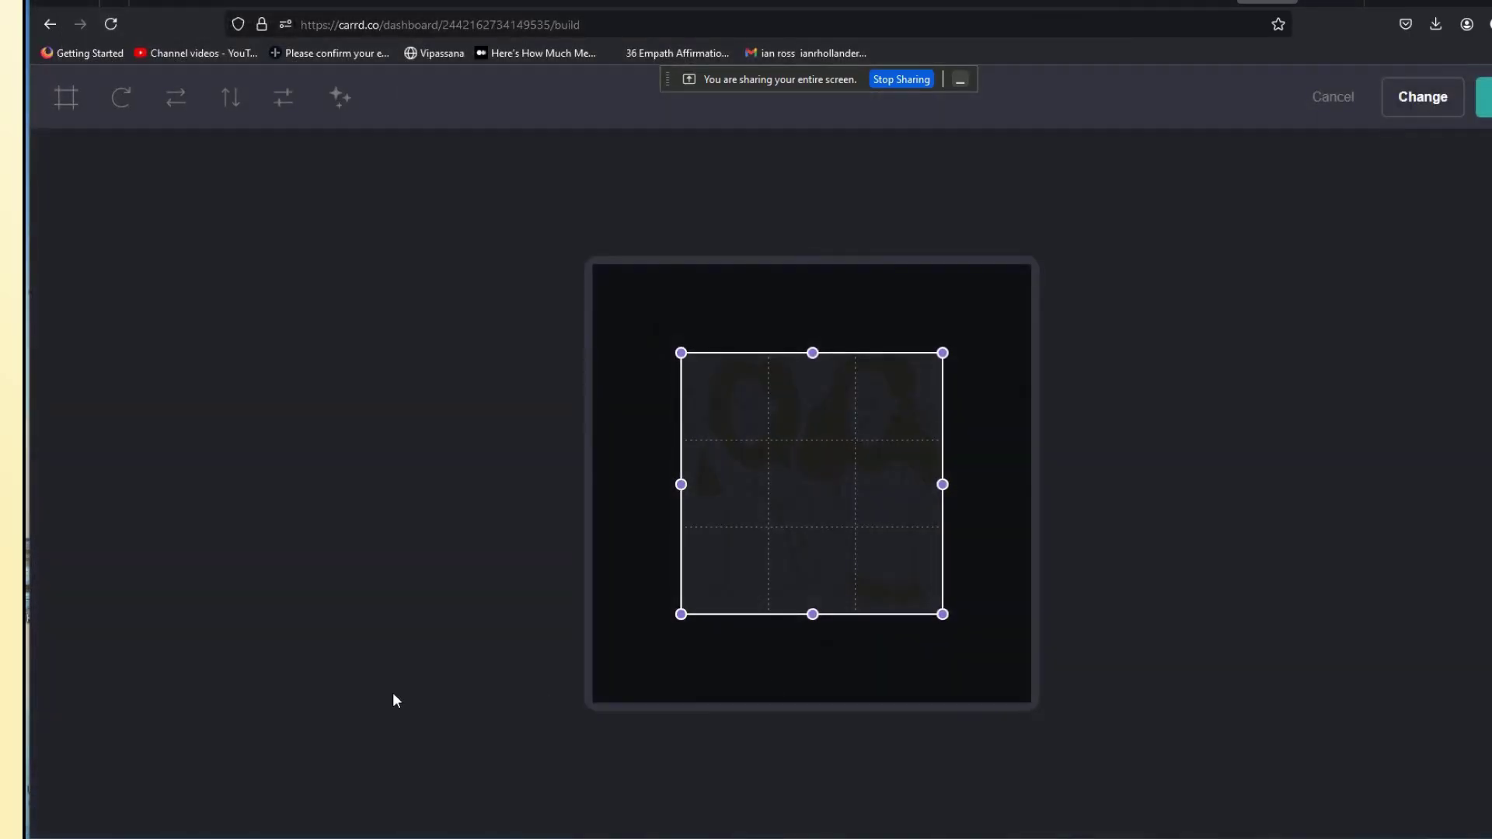
left_click_drag(681, 352, 563, 237)
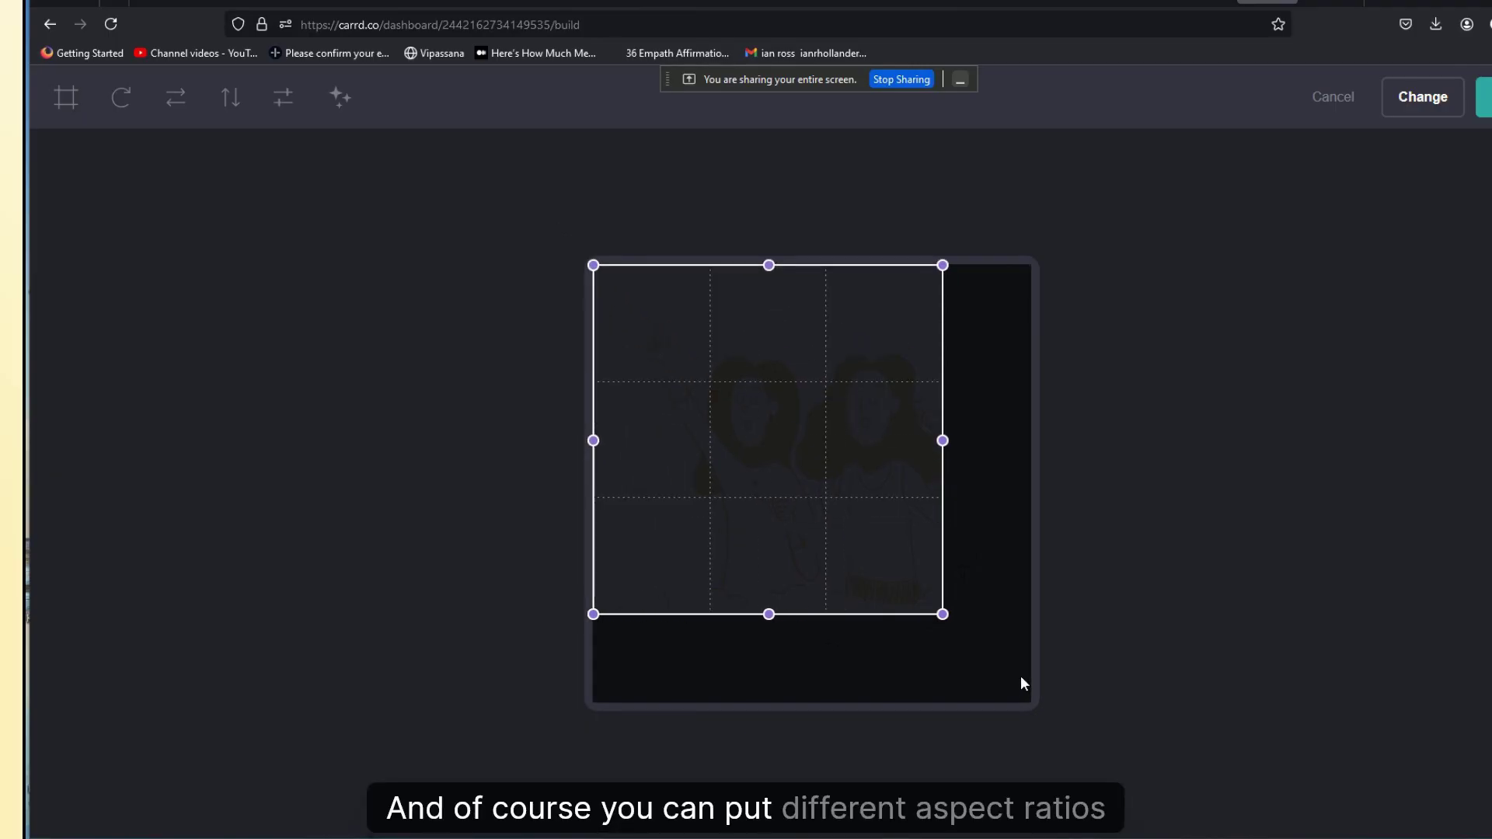
left_click_drag(943, 614, 1136, 740)
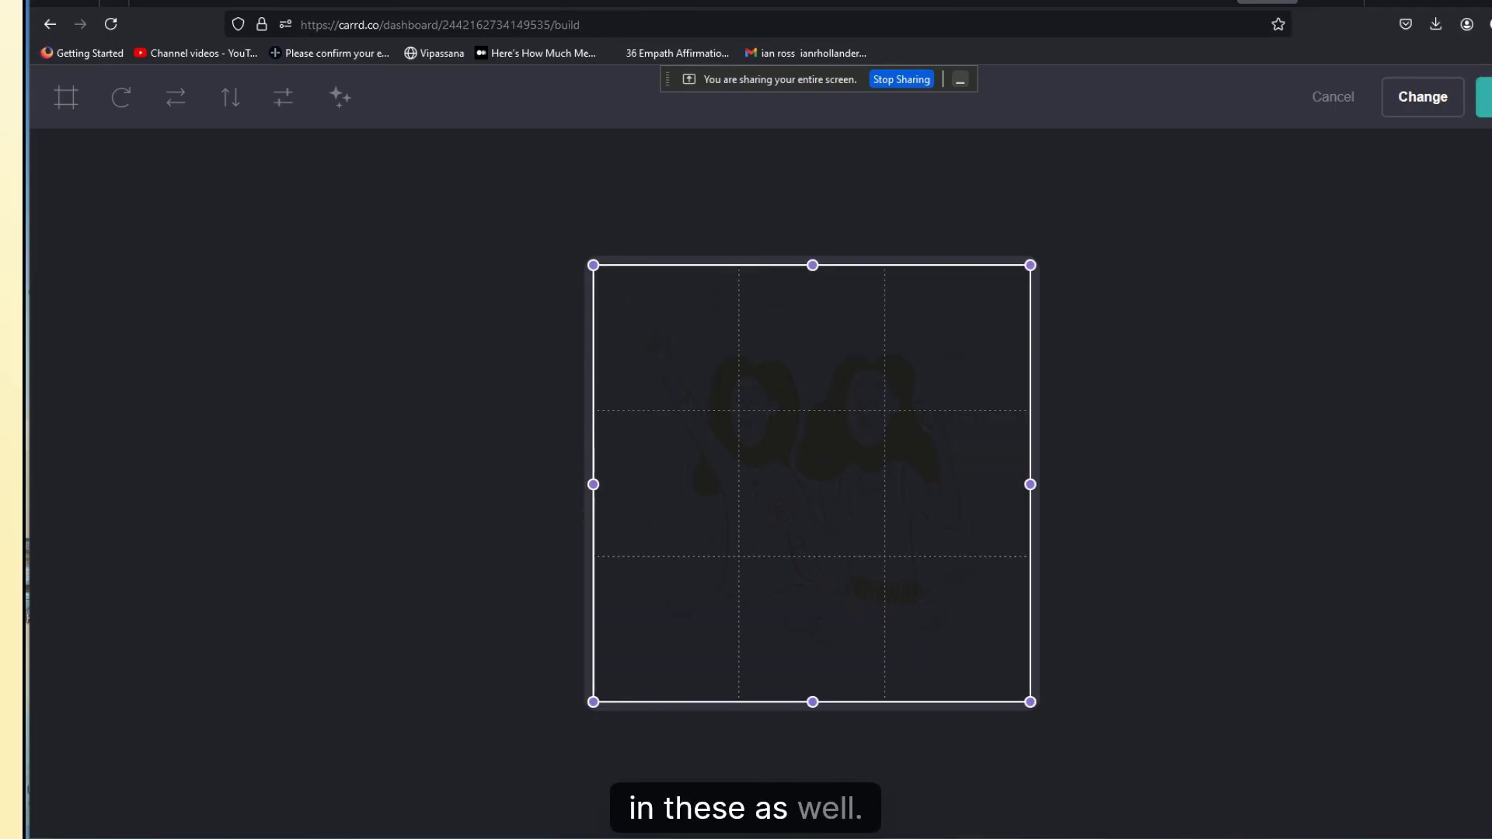
left_click(1423, 96)
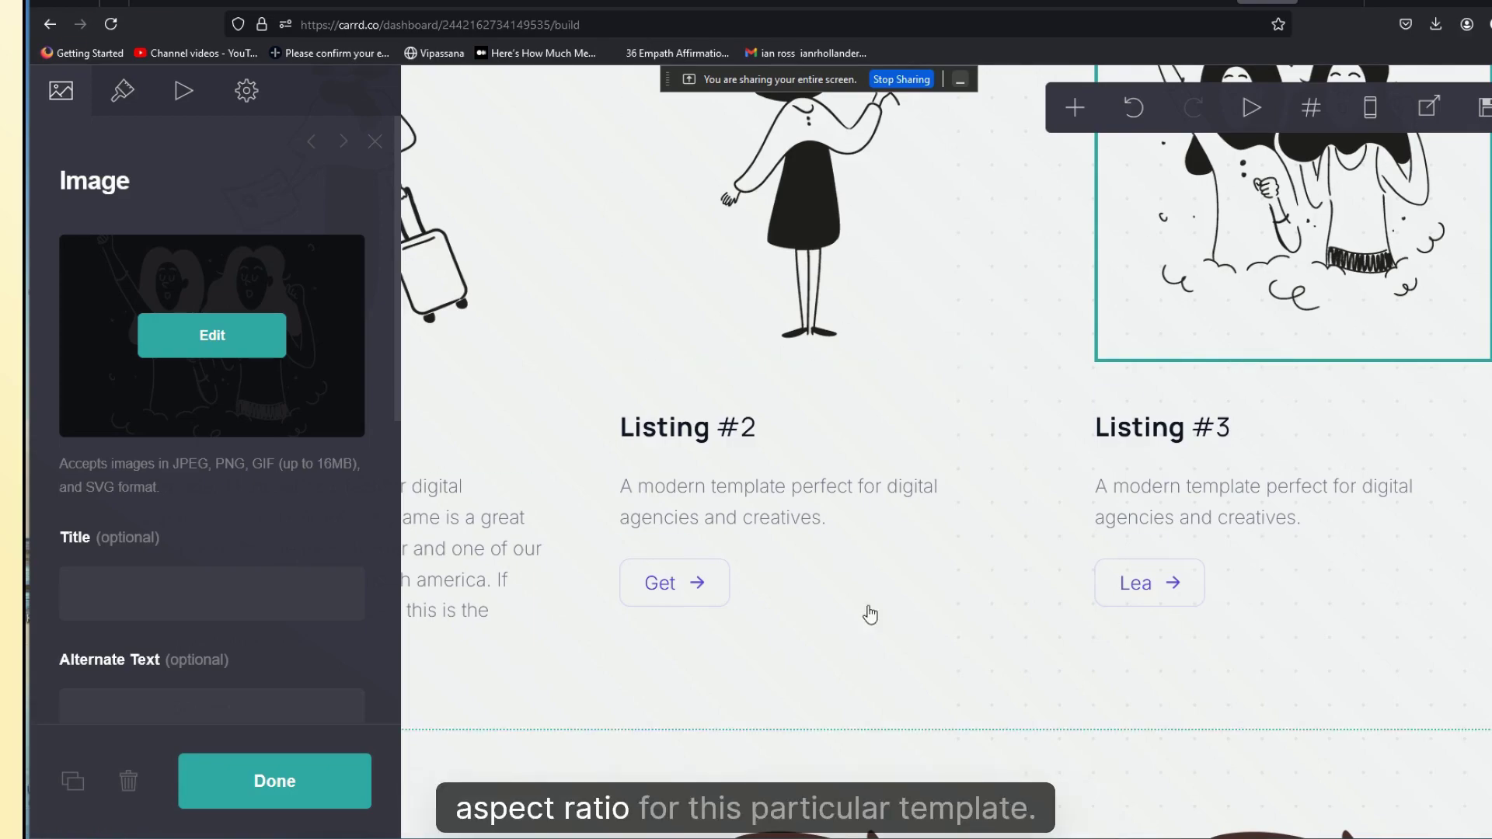
Step: Change Listing #3's heading to 'Gumroad Product 1', keeping 'Gumroad Product' bold
left_click(1181, 434)
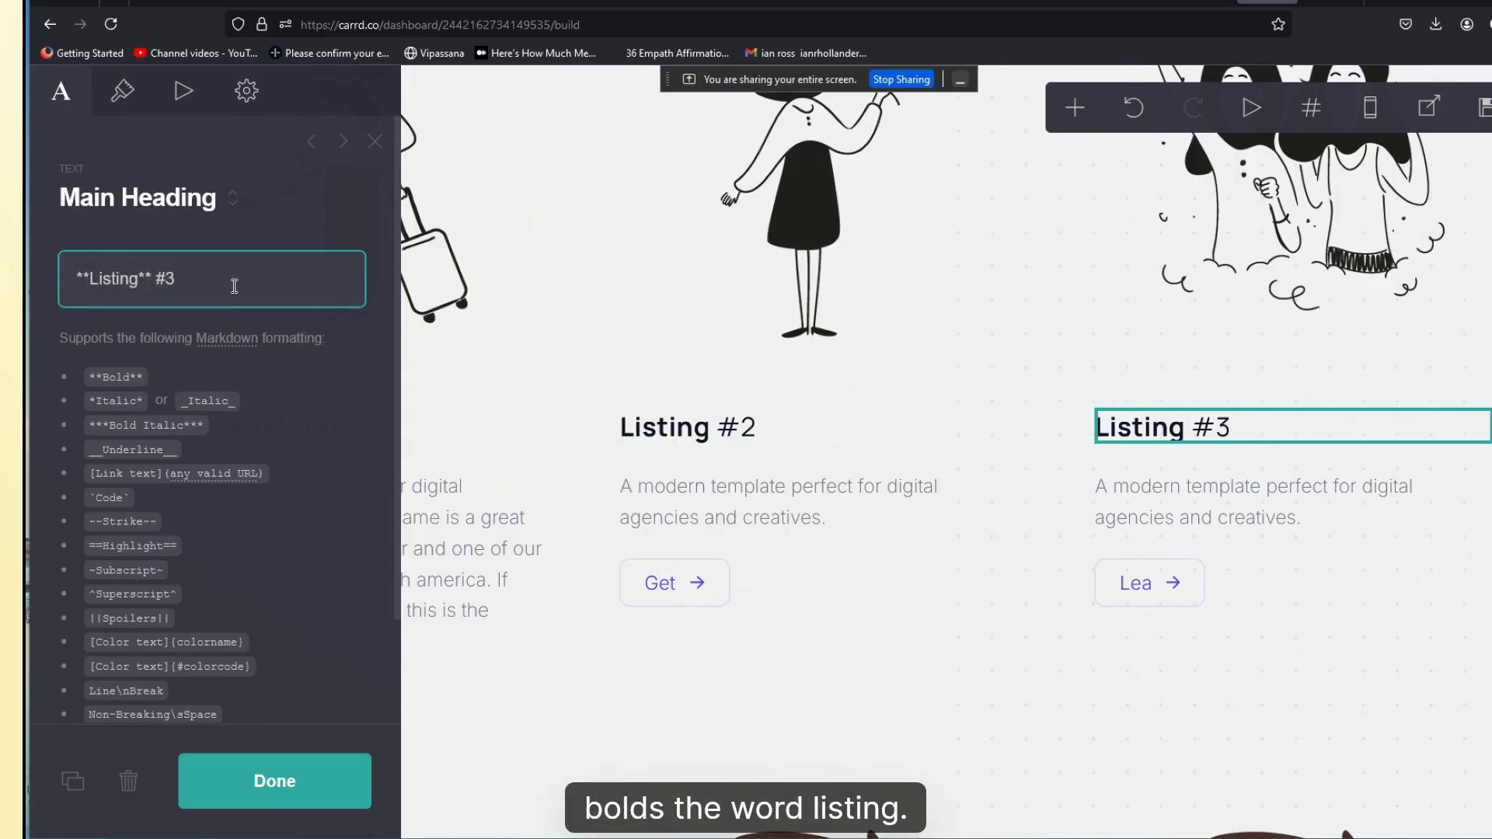
key("BackSpace")
key("BackSpace")
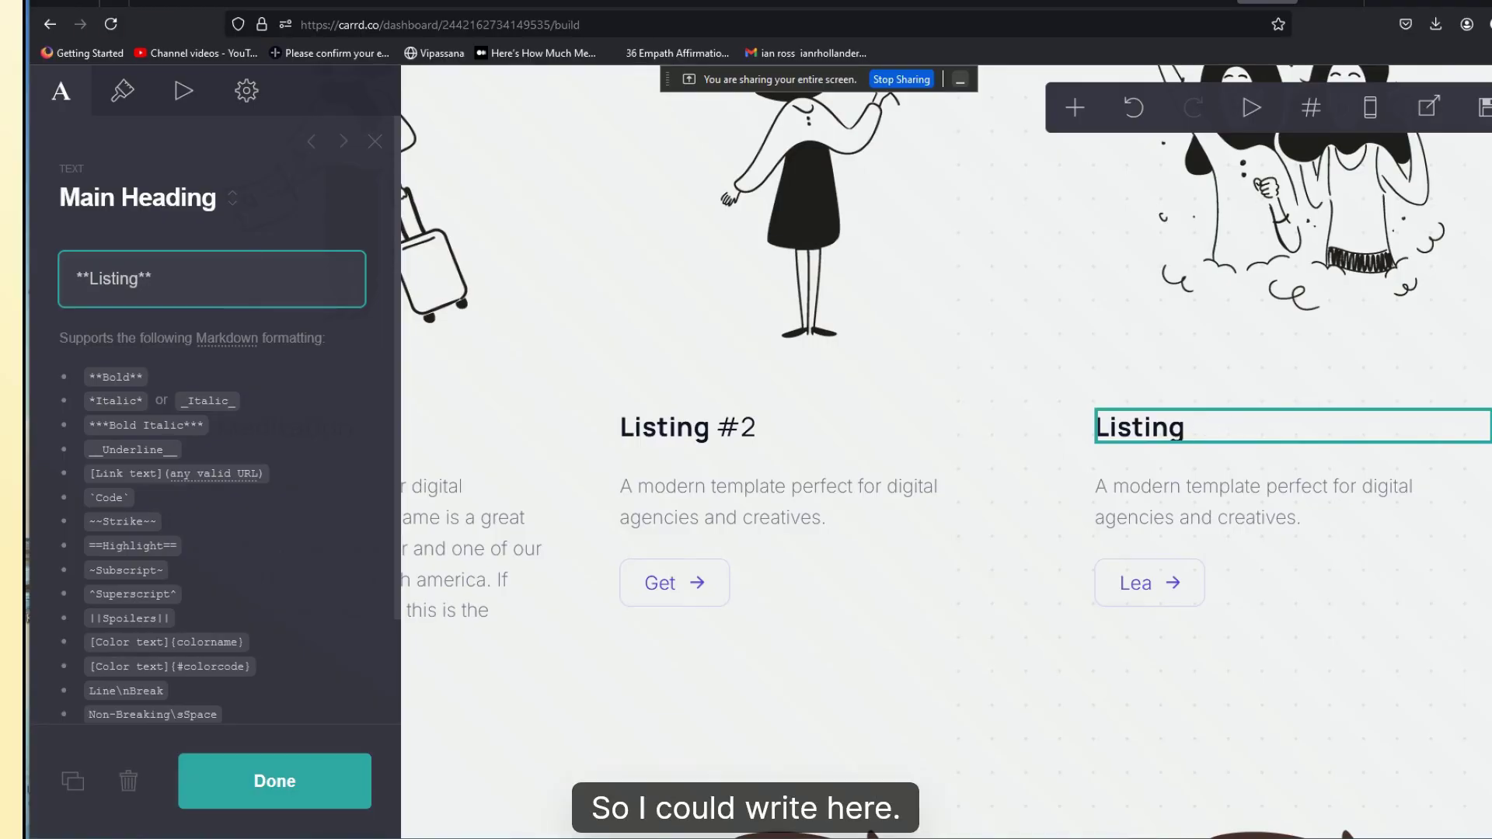
key("BackSpace")
key("BackSpace")
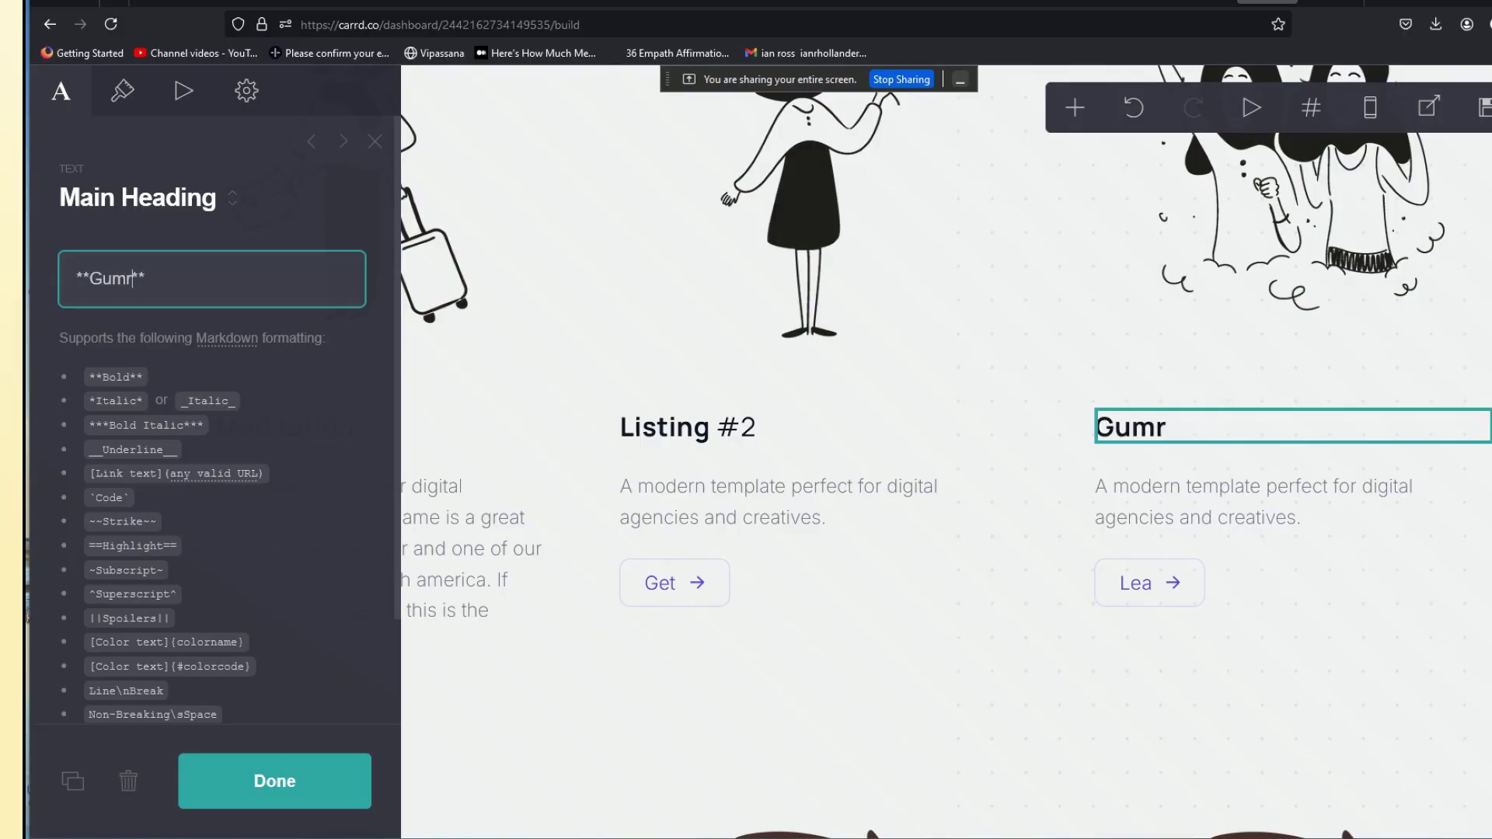
type("Product")
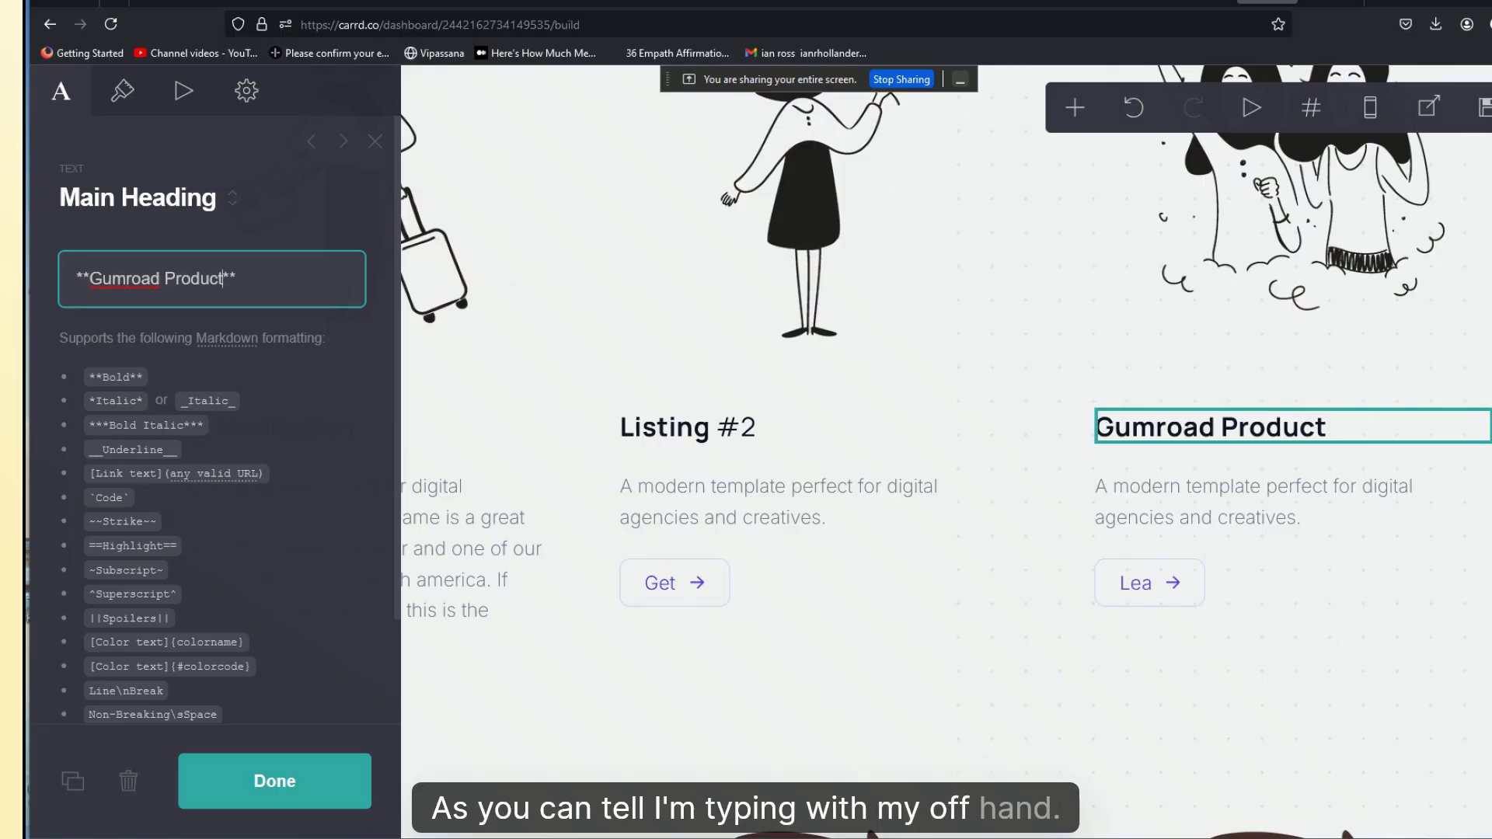
key("End")
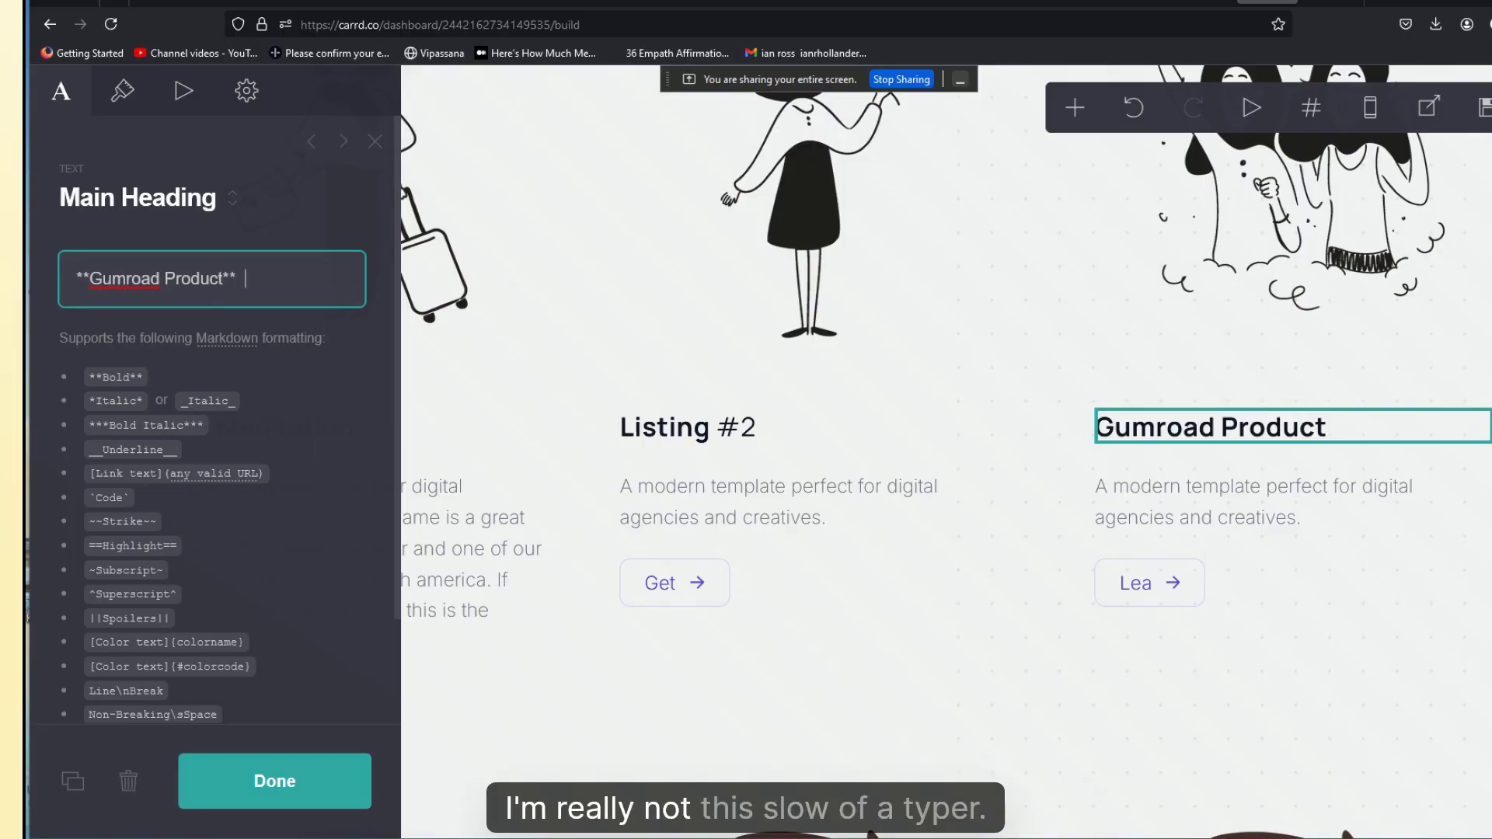
type("1")
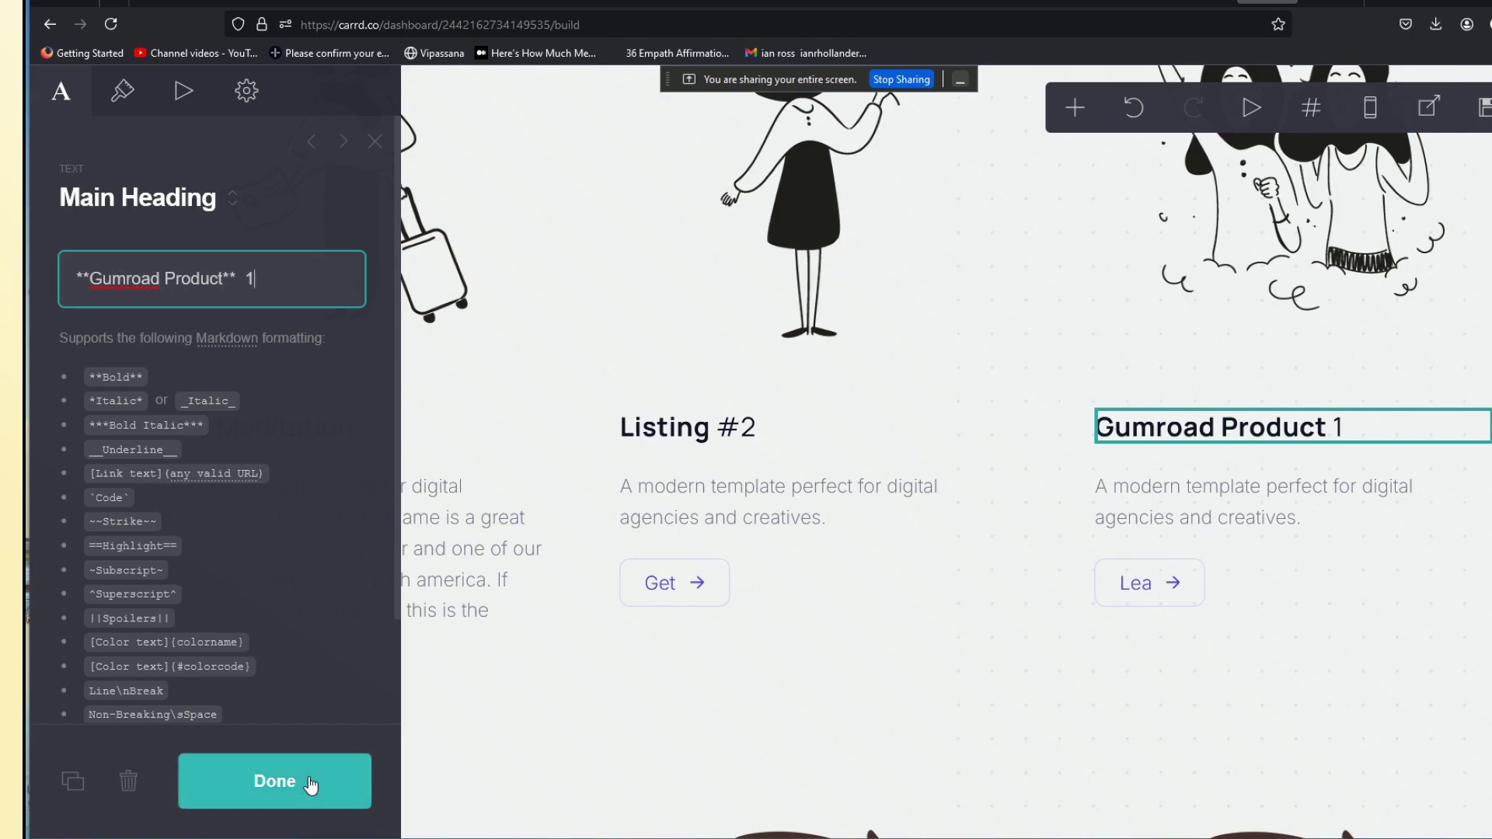
left_click(1141, 600)
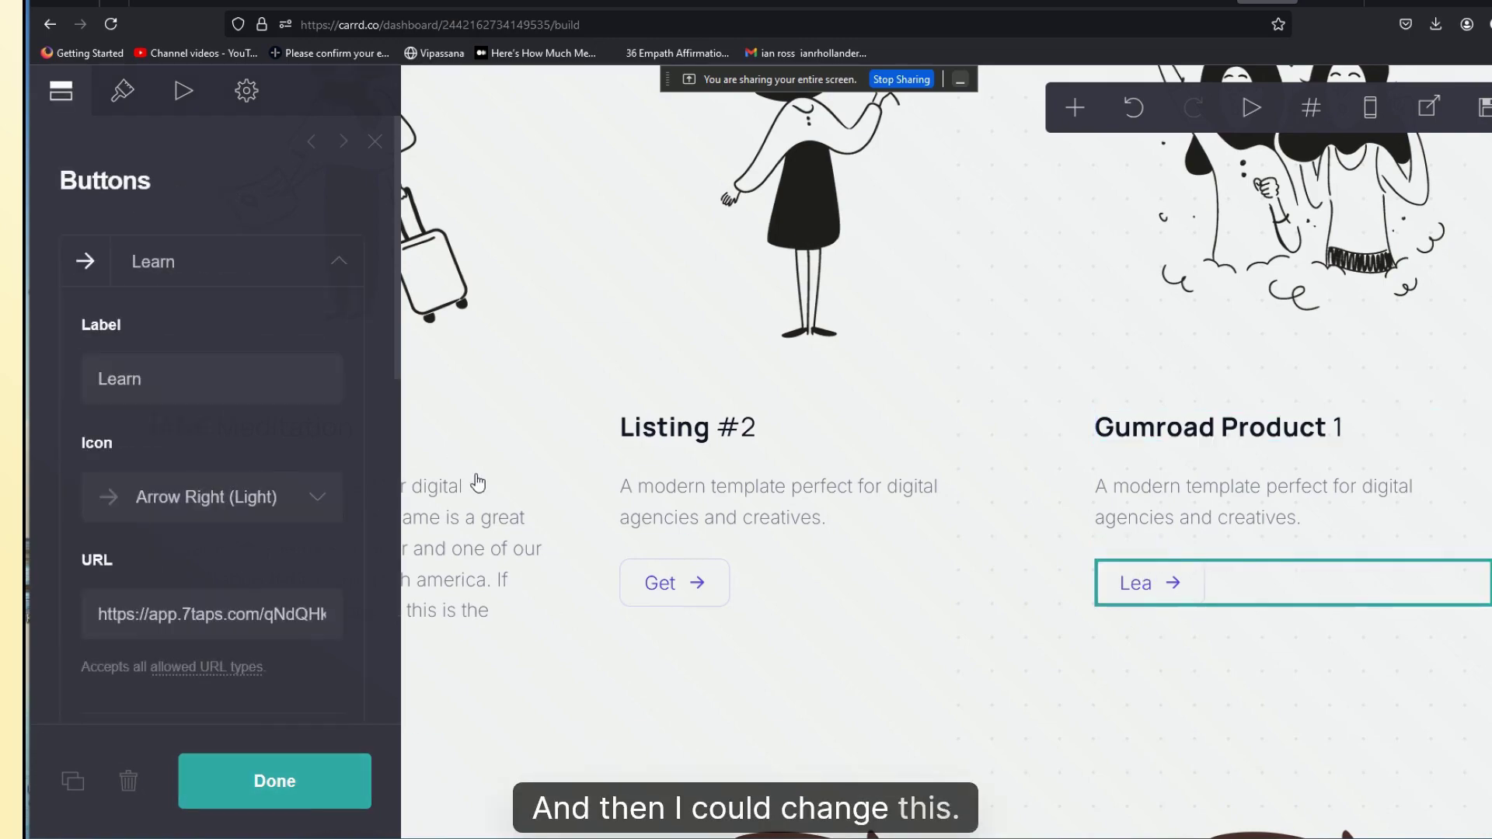
left_click_drag(168, 614, 400, 618)
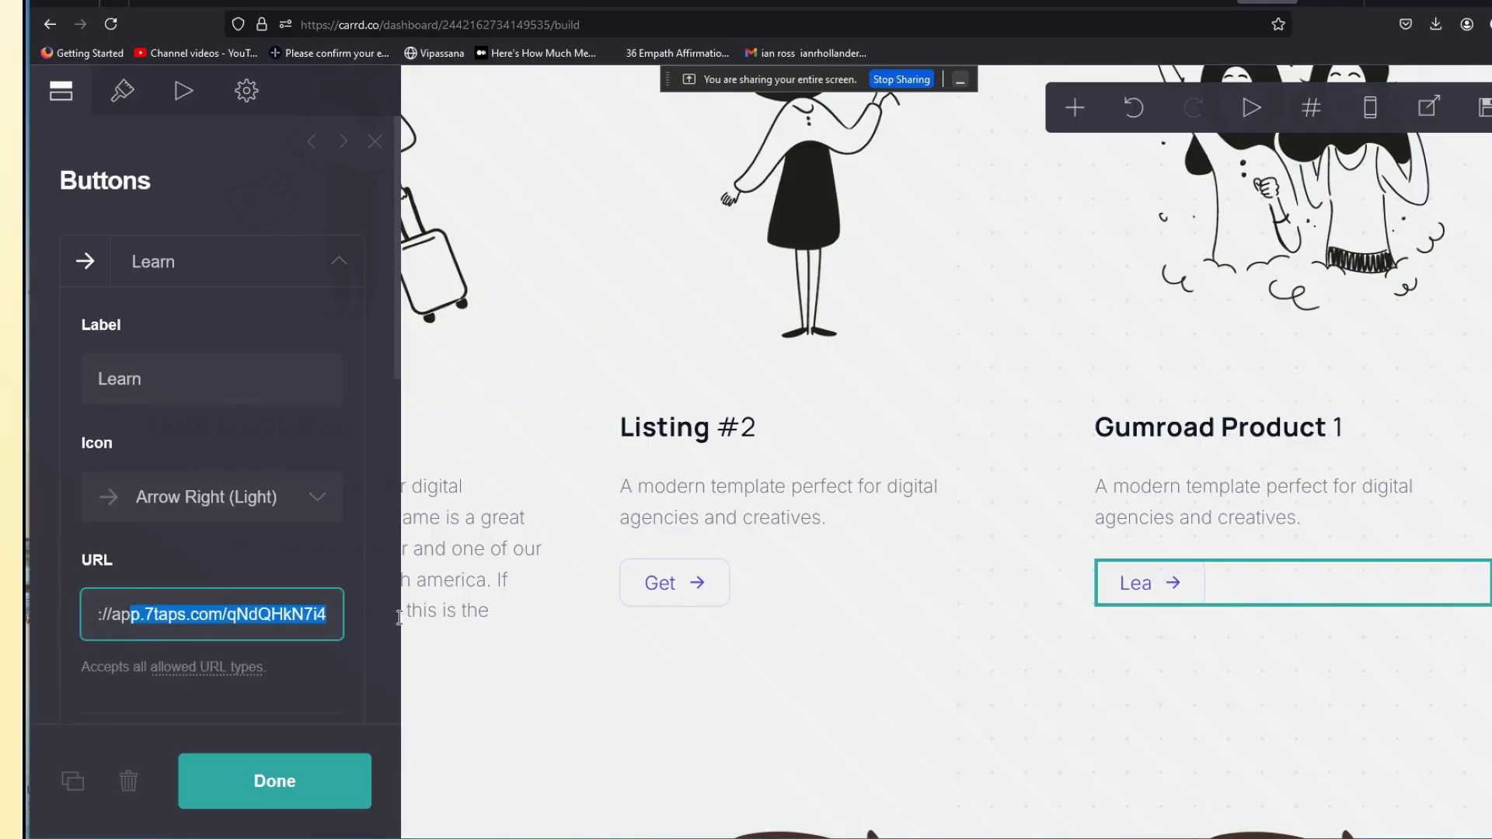
key("BackSpace")
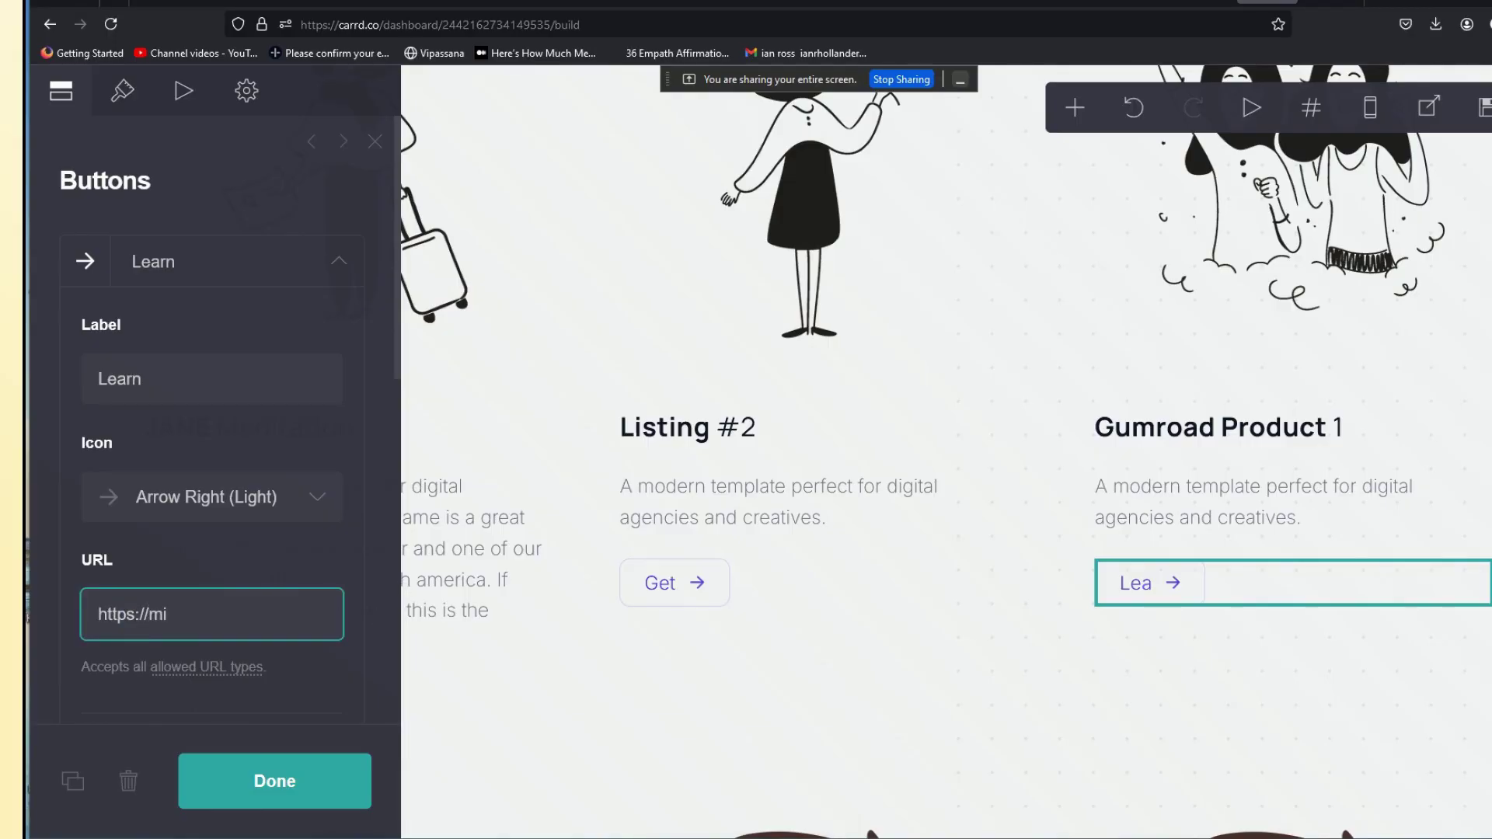
type("mi")
key("BackSpace")
key("BackSpace")
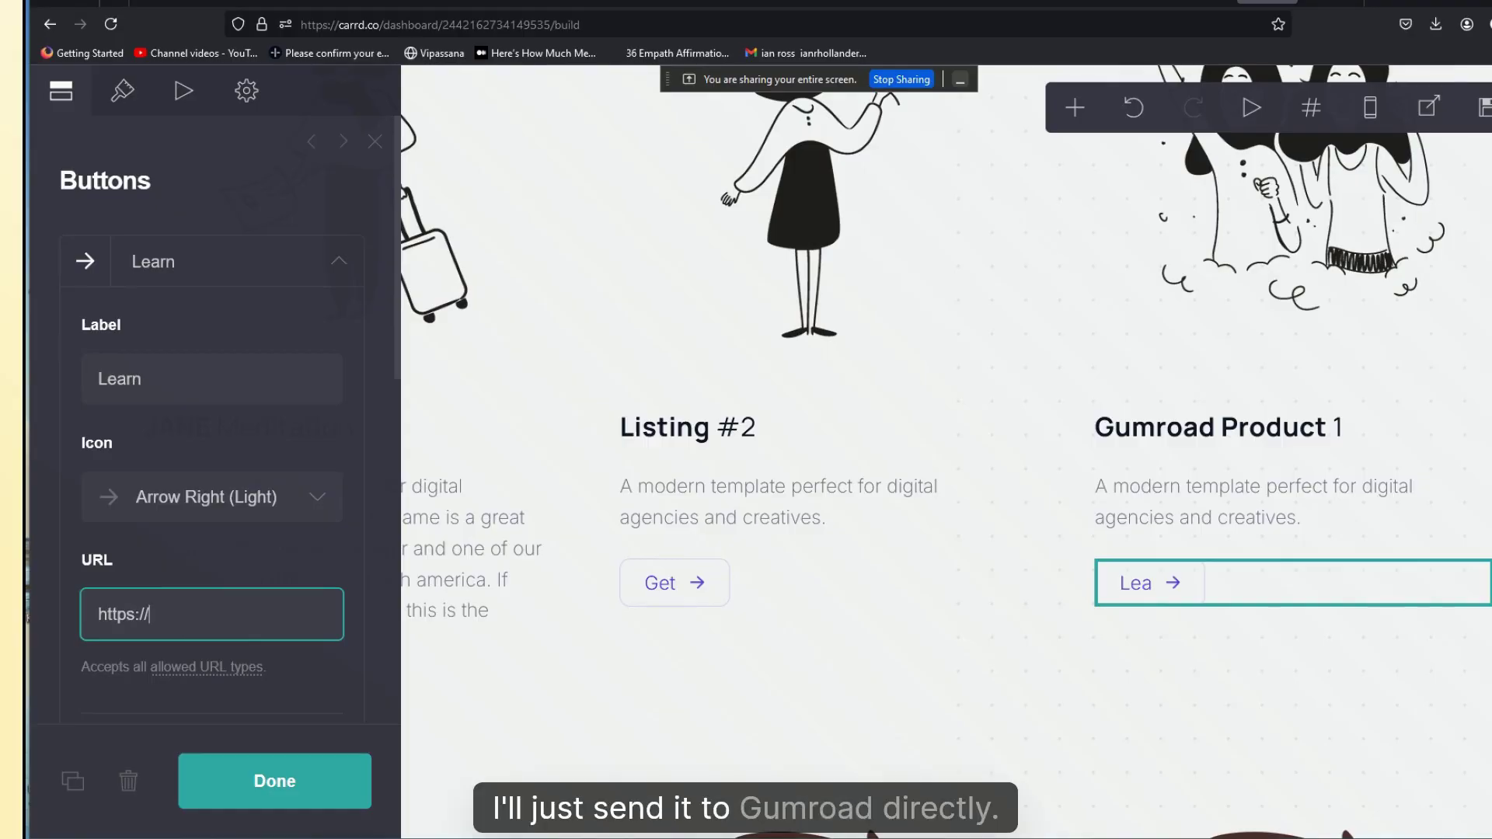
type("gumroad.com")
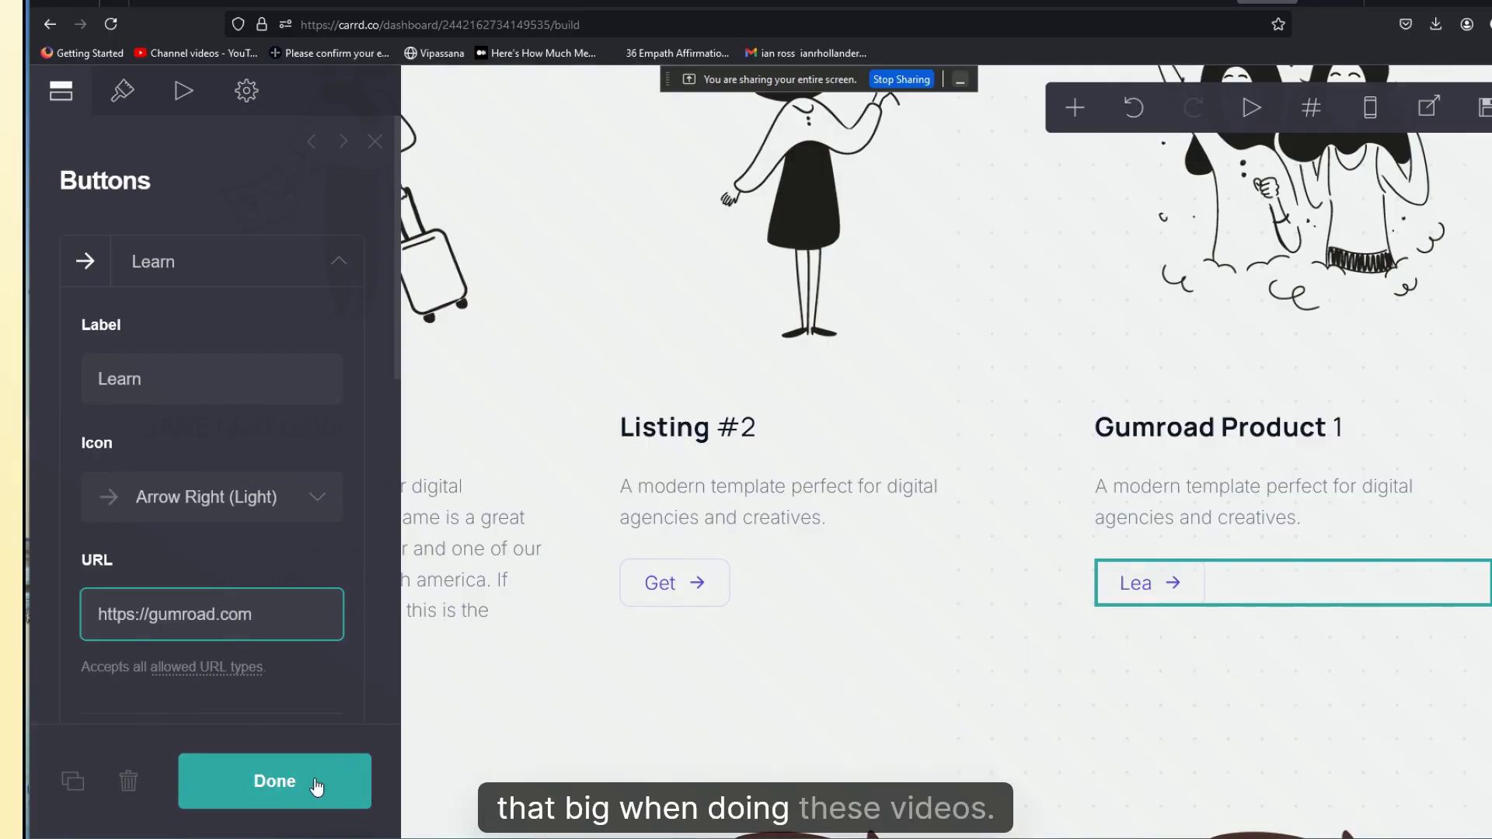
left_click(315, 781)
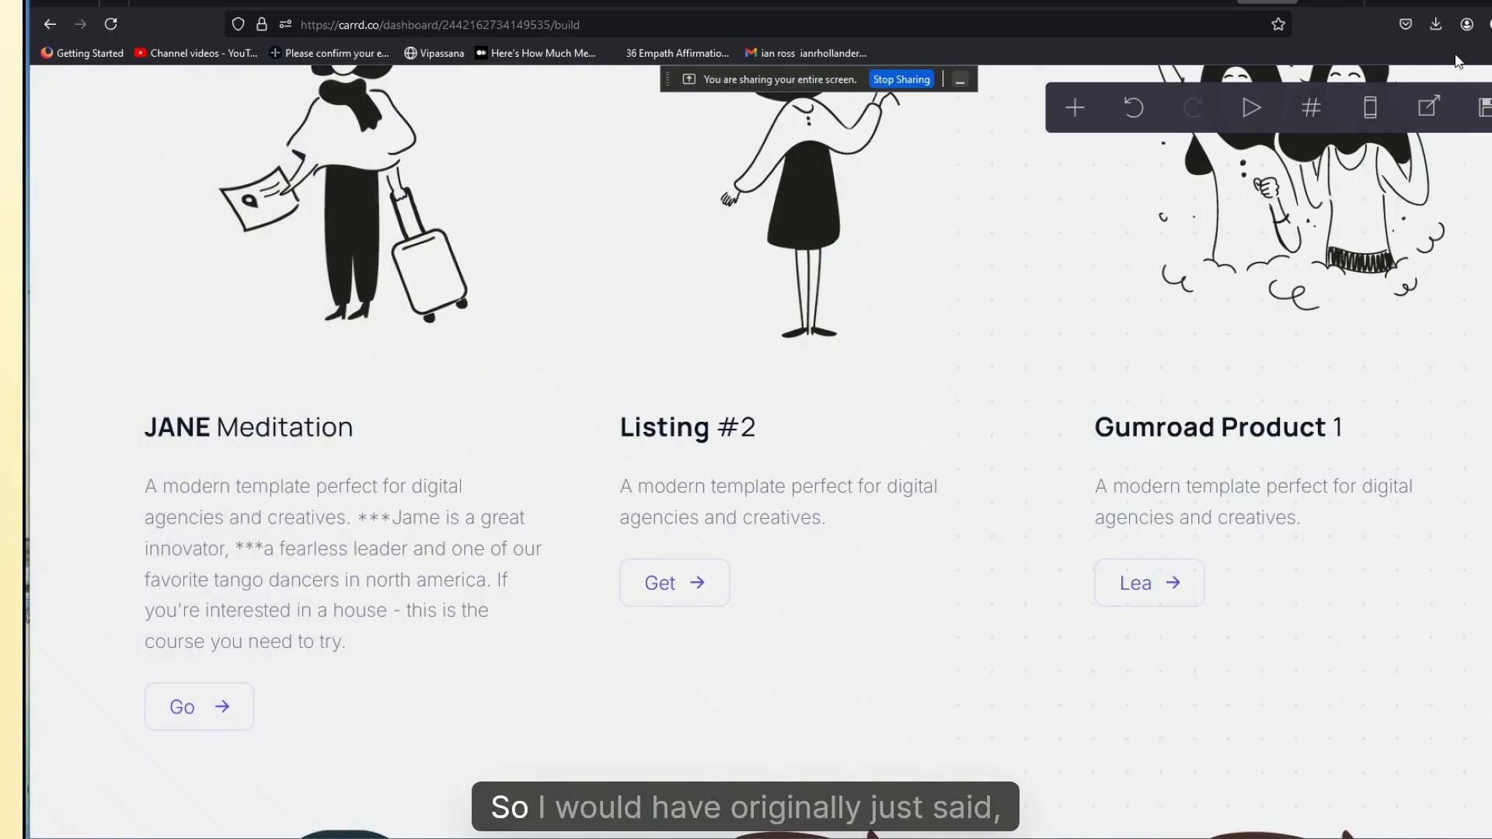
Step: Change the button's label to GR
left_click(1139, 597)
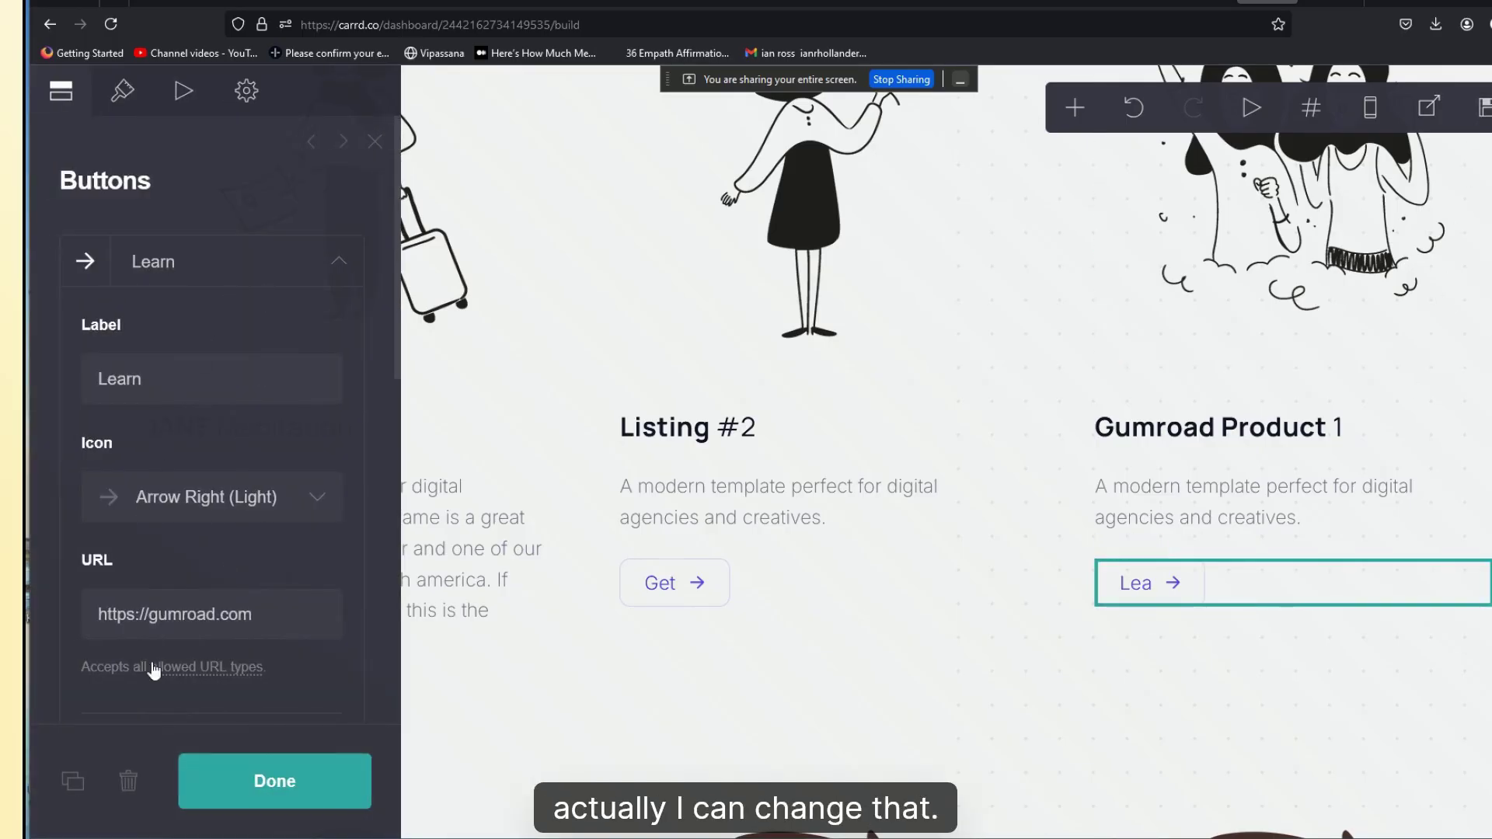
left_click(174, 383)
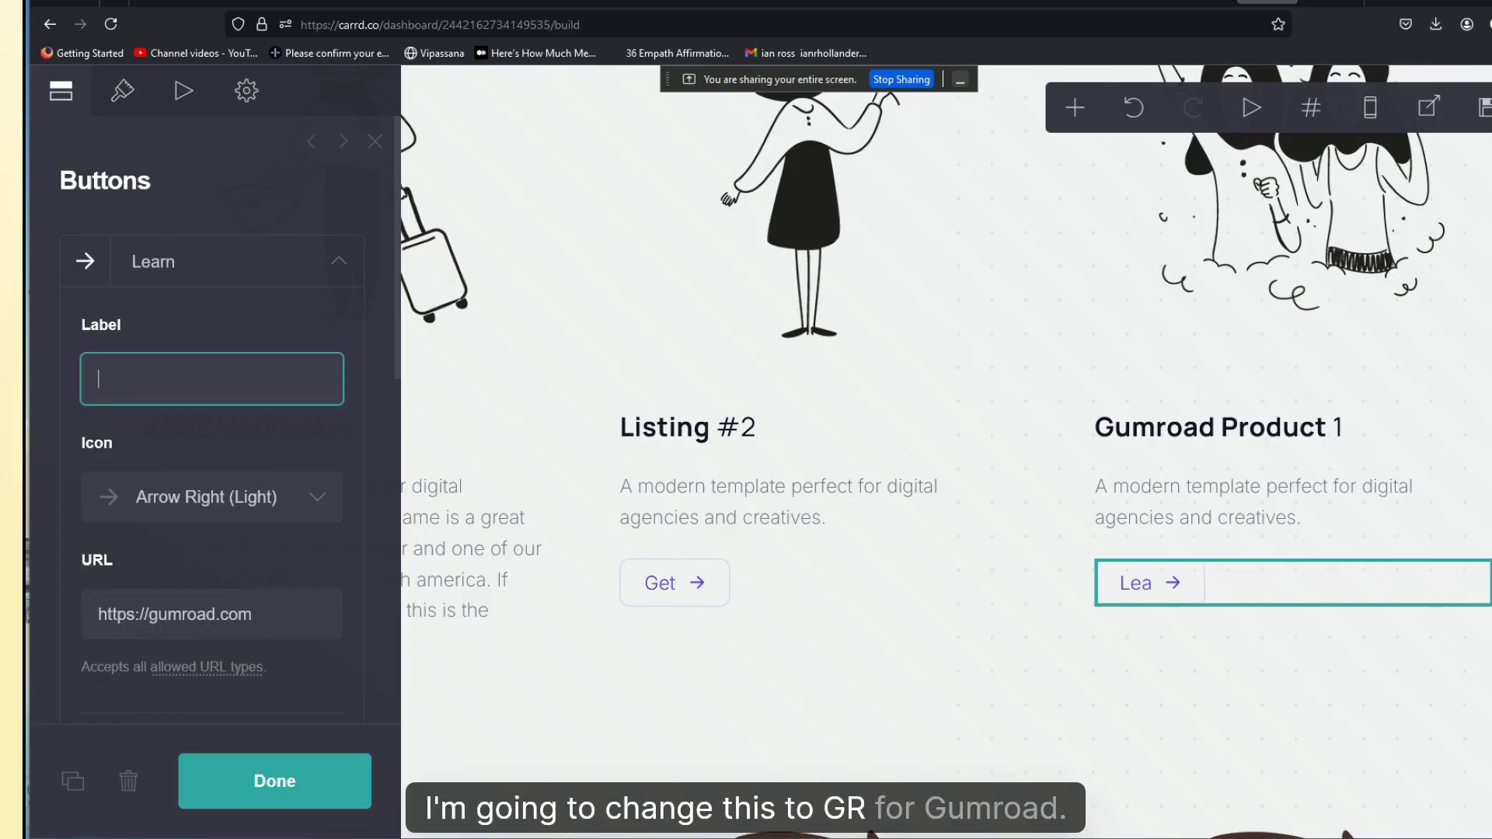
type("GR")
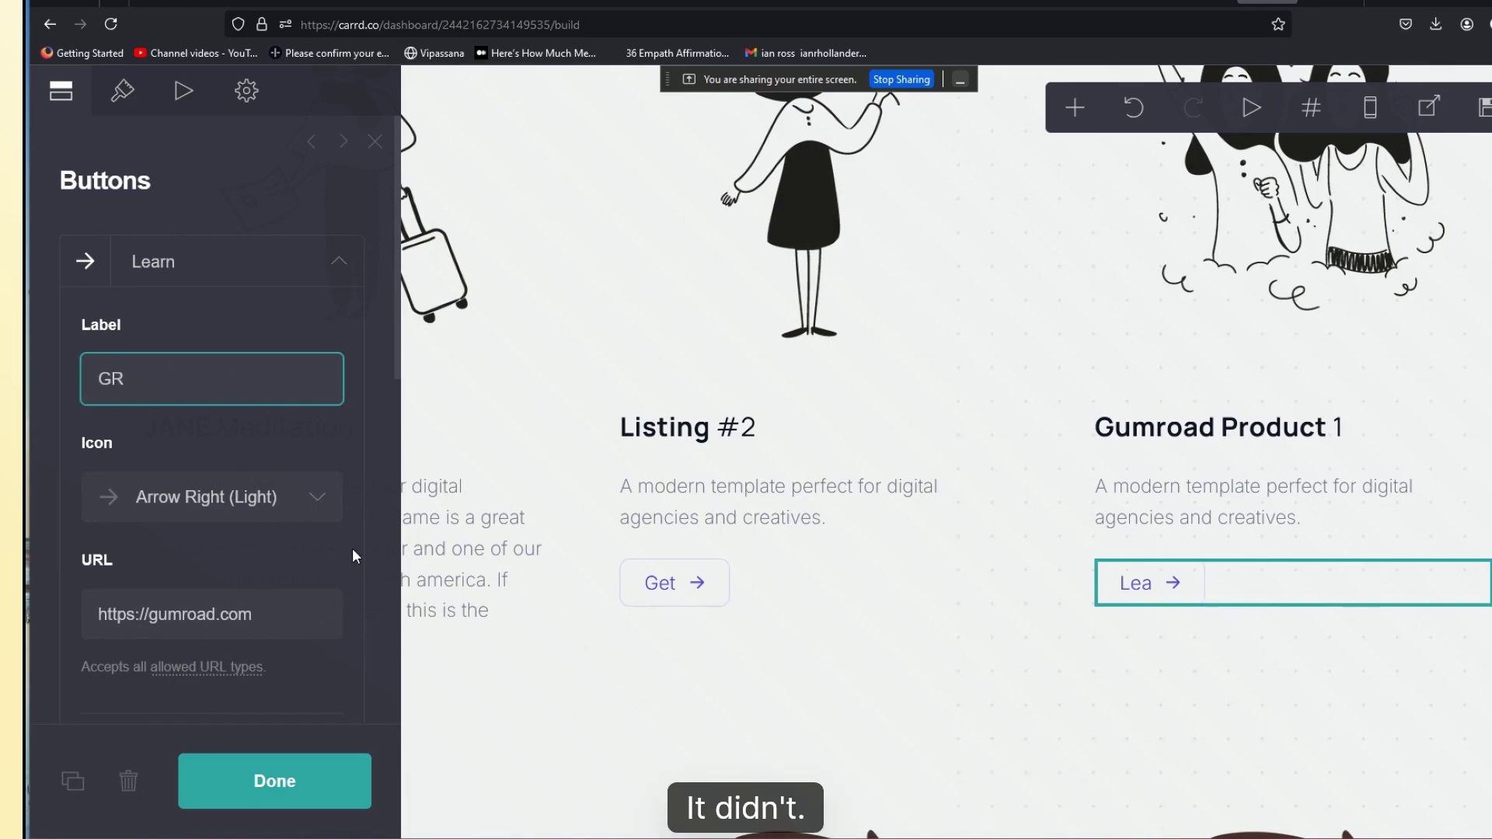
left_click(76, 259)
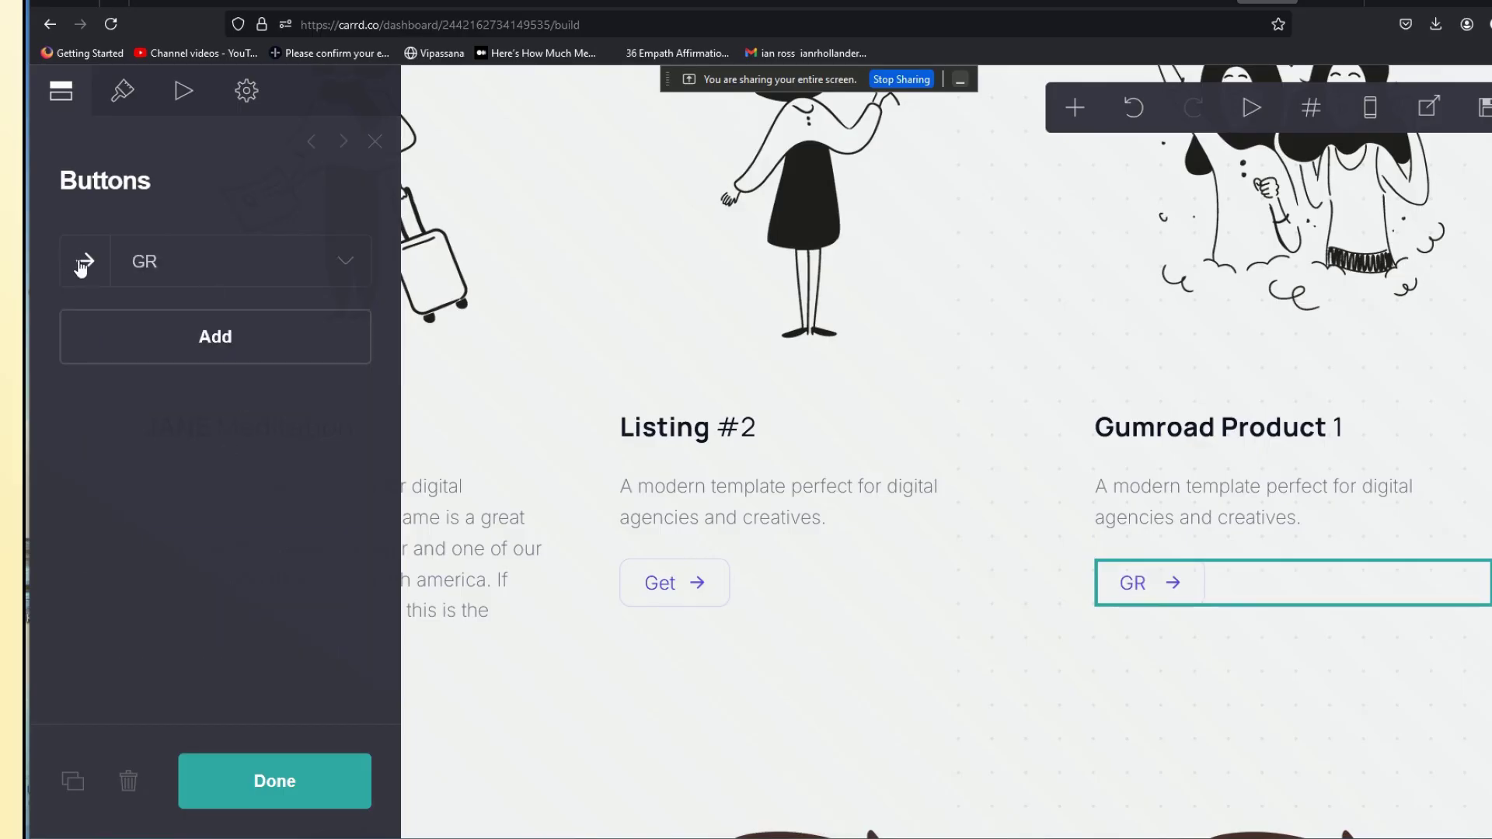
left_click(81, 265)
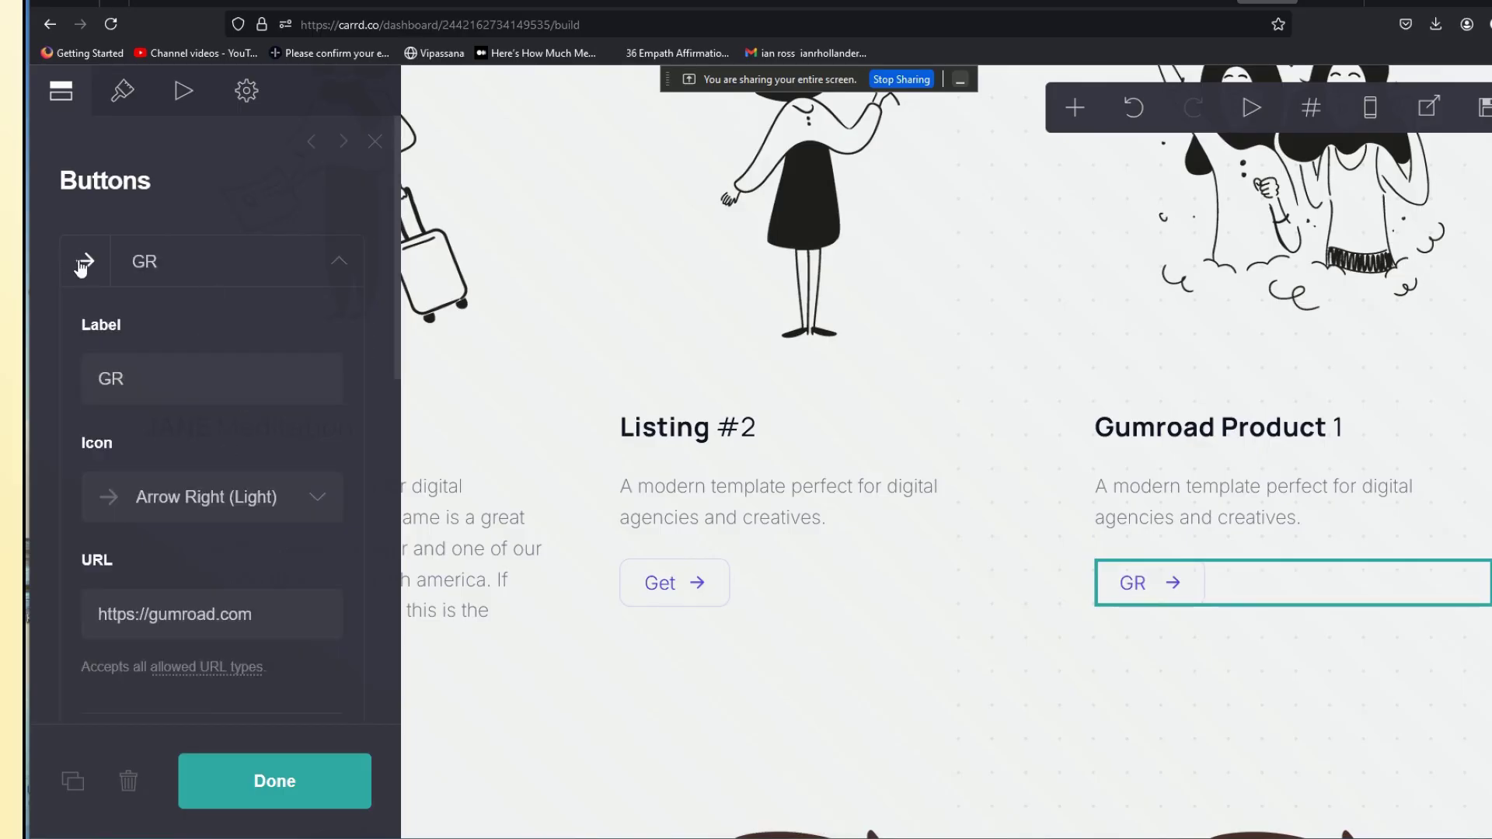
left_click(323, 788)
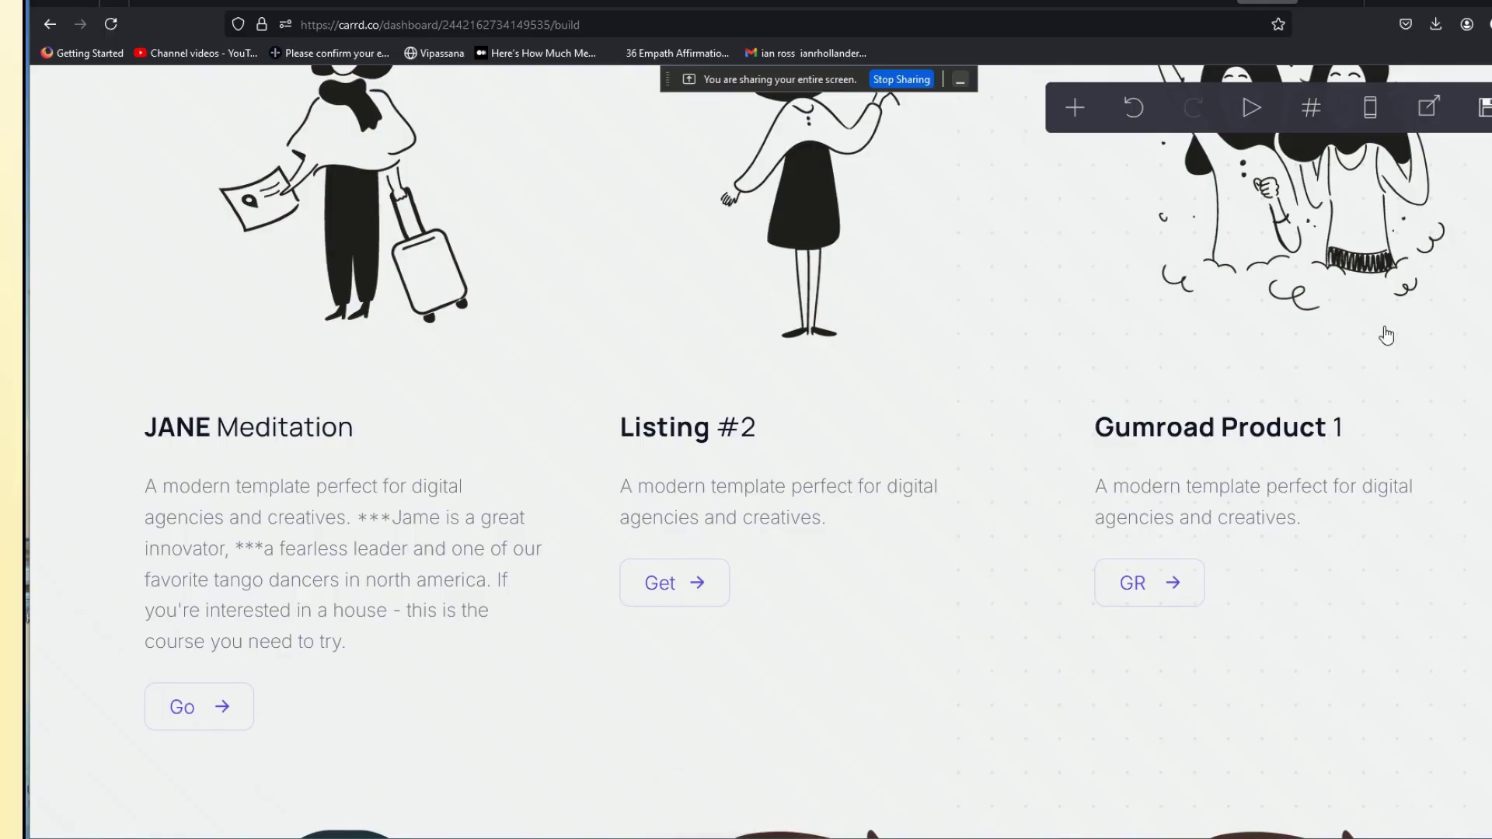
Step: Republish the site and view the live cartel1.carrd.co page down to its Gumroad Product 1 listing
left_click(1485, 109)
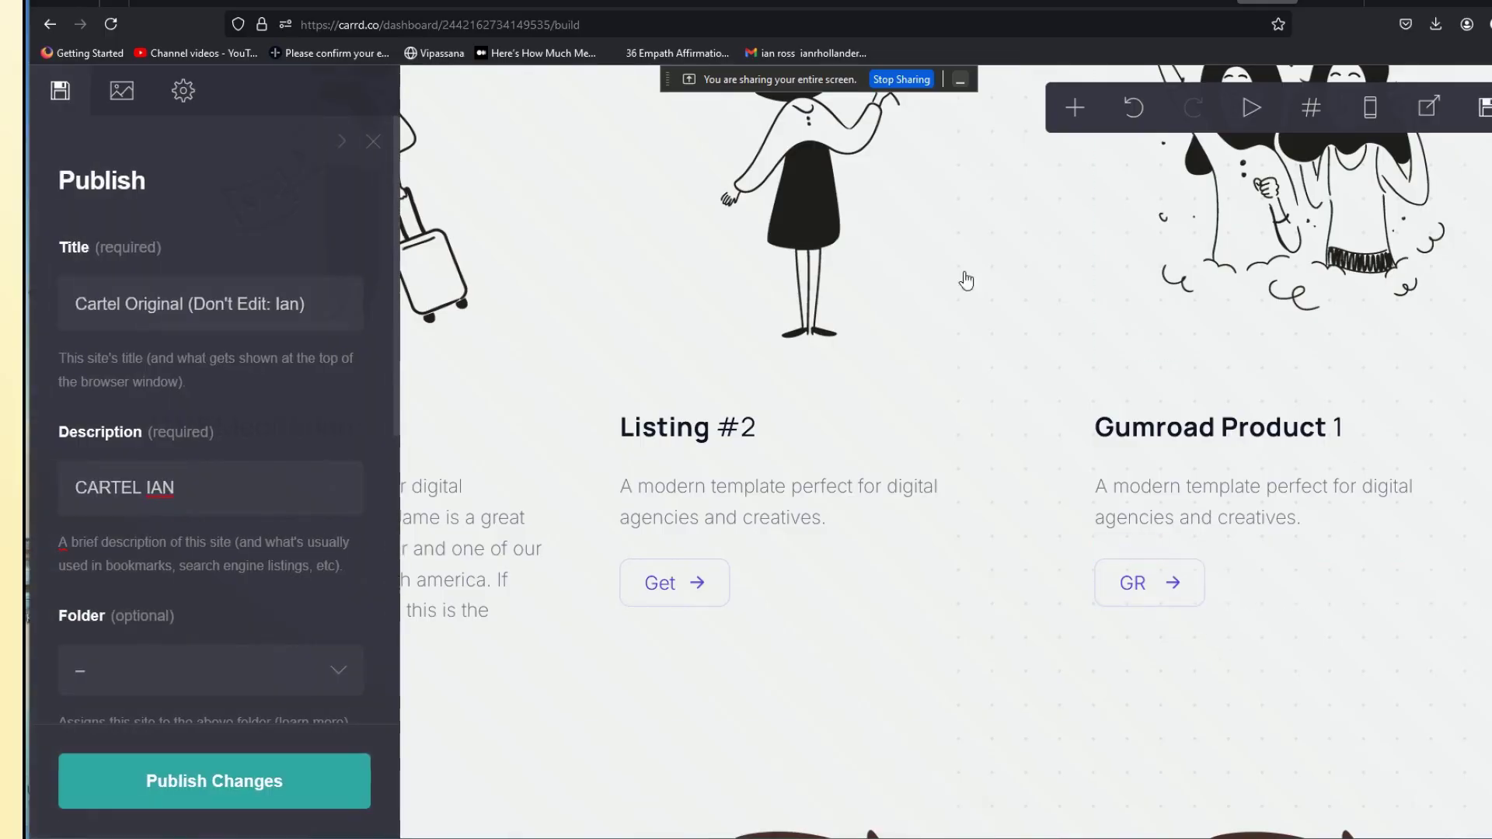
left_click(282, 785)
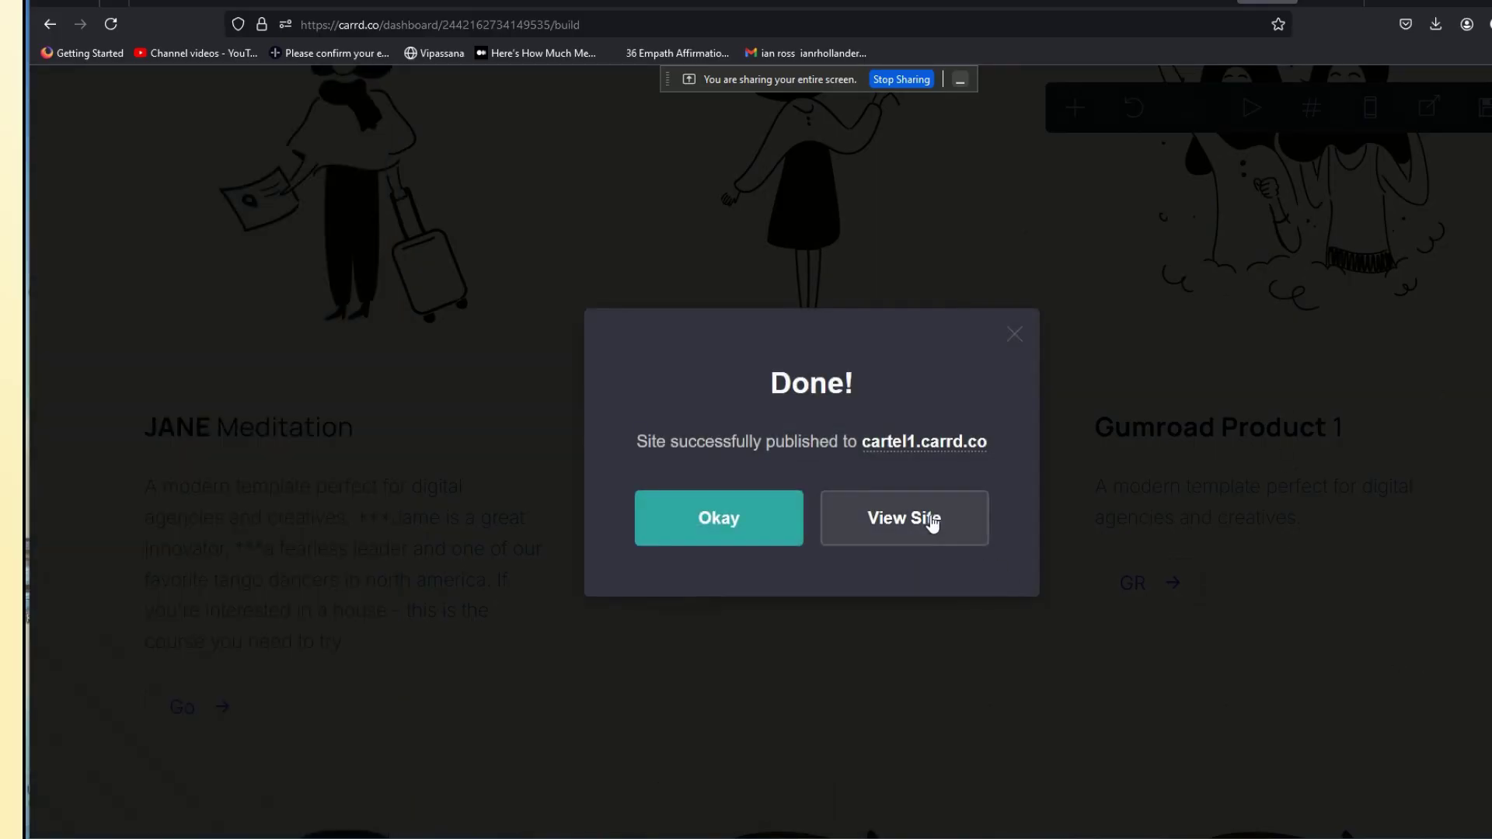
left_click(904, 518)
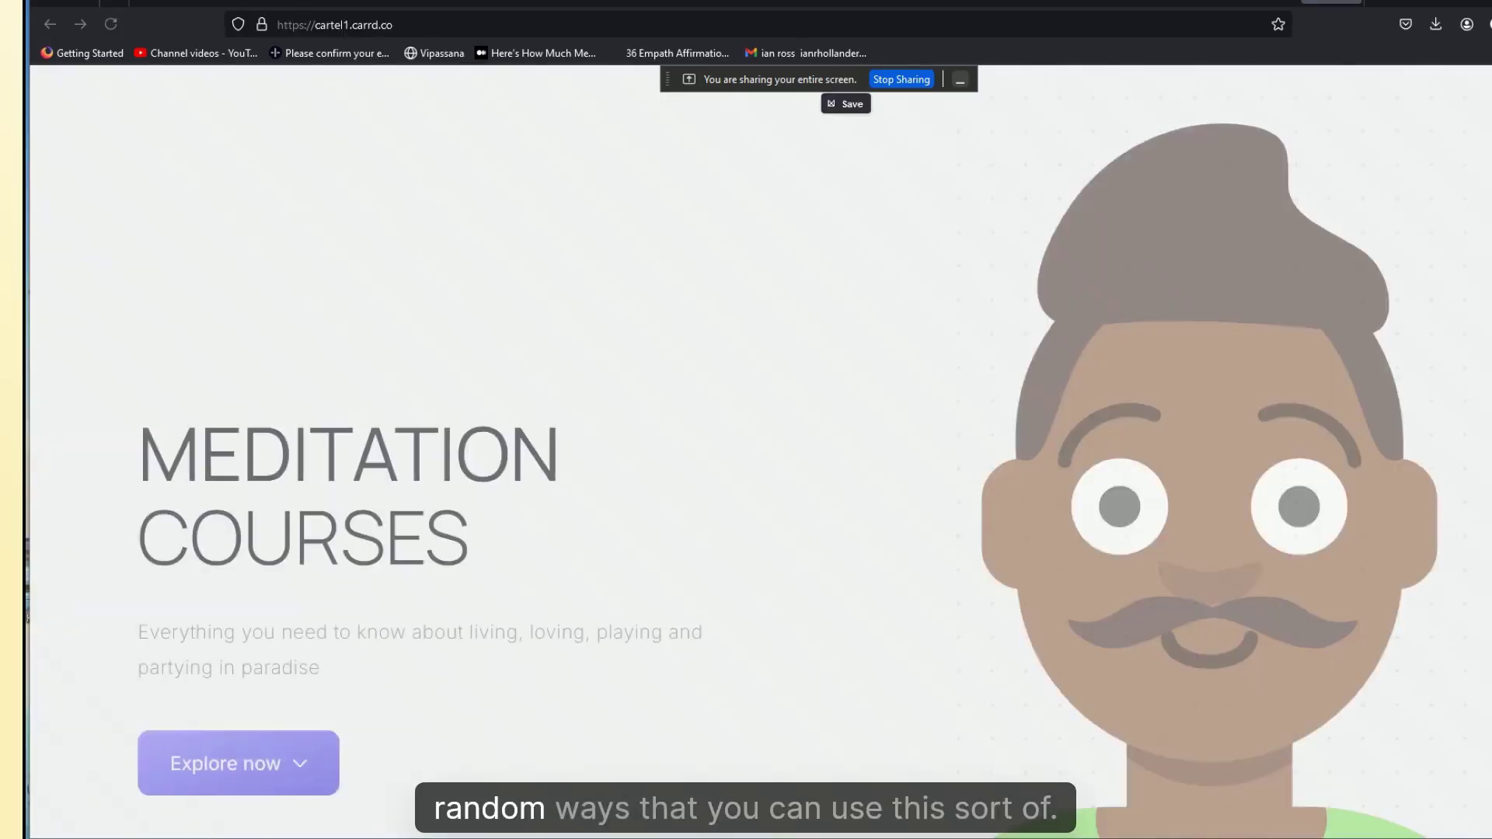
scroll(1038, 492, "down", 10)
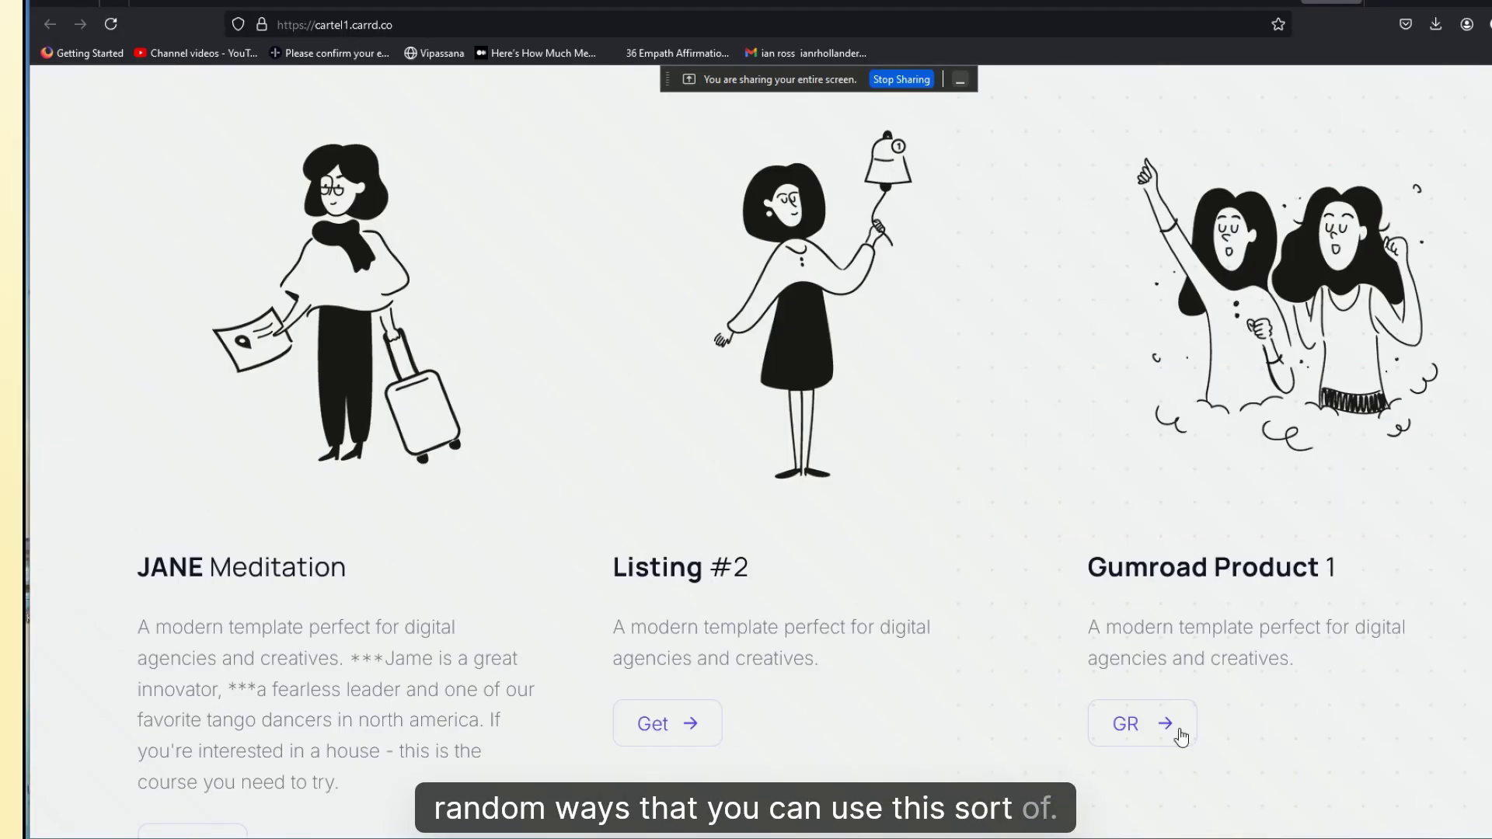
Step: Follow the listing's GR link to Gumroad and open the Free Intentional Spending & Gifting Template for Notion
left_click(1151, 731)
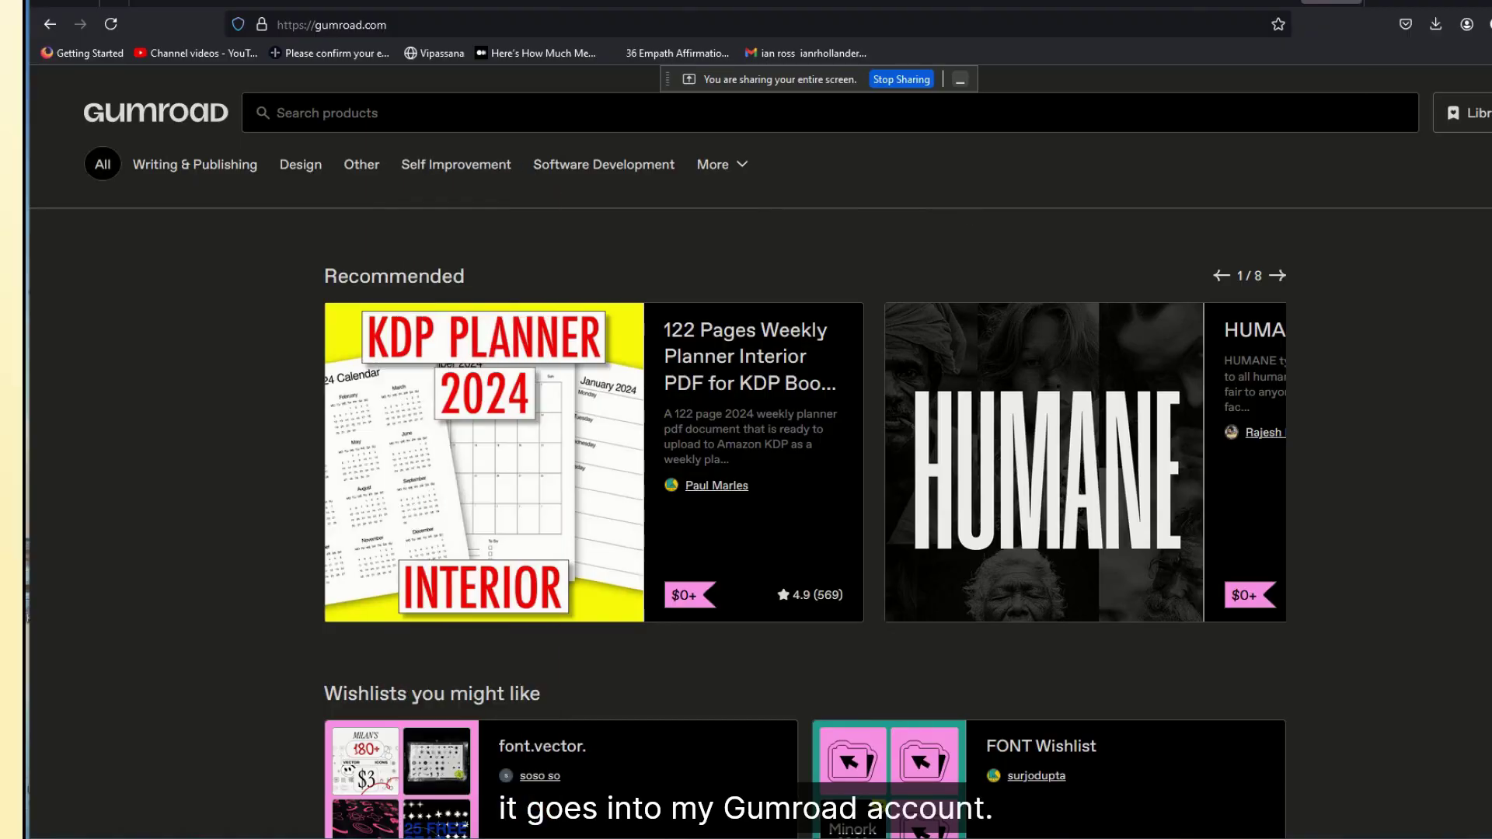
scroll(879, 806, "down", 15)
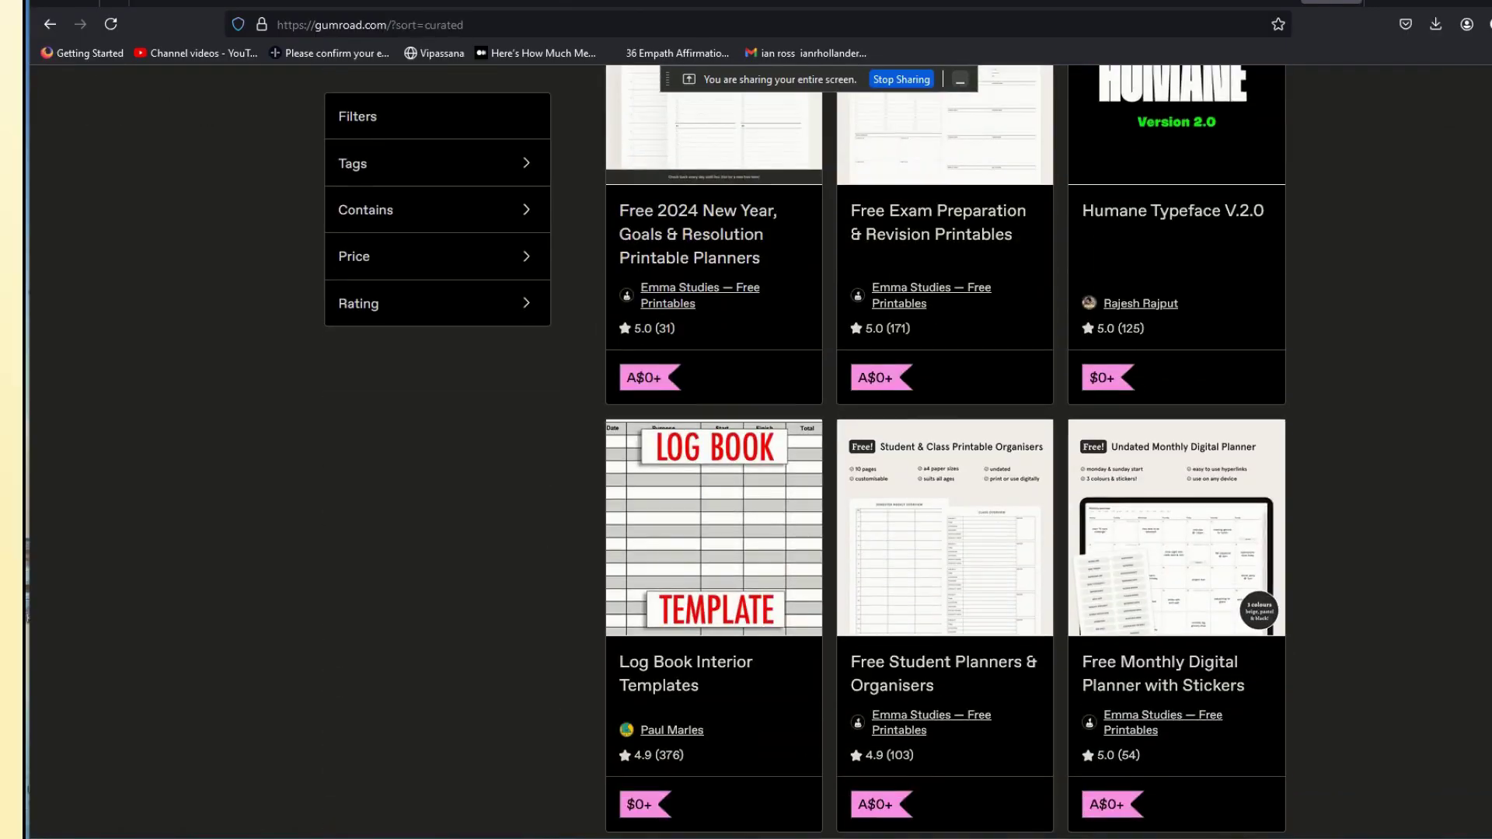
scroll(805, 466, "up", 15)
scroll(805, 467, "down", 5)
scroll(805, 466, "up", 5)
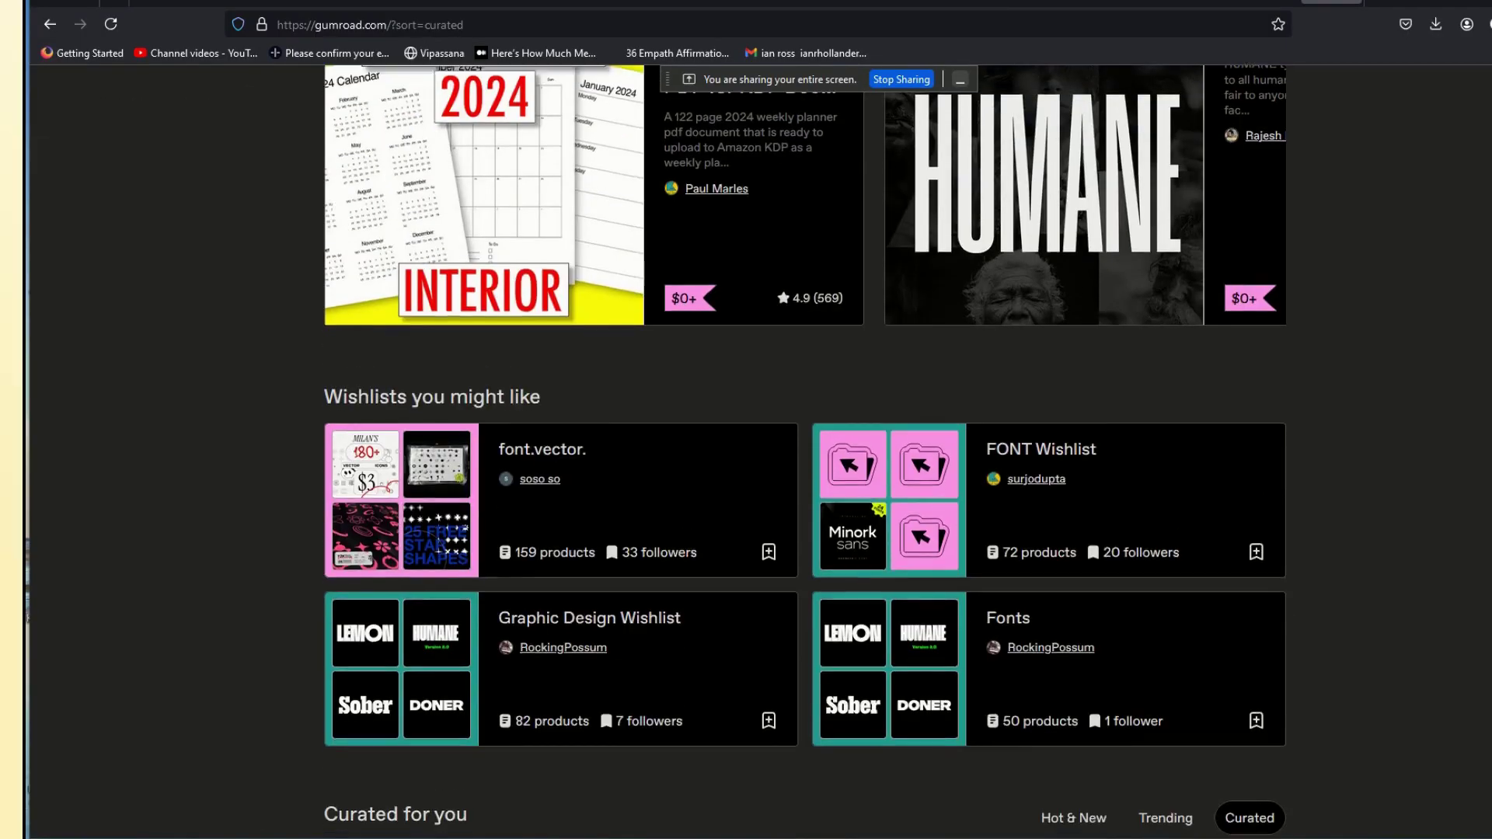
scroll(476, 412, "down", 5)
scroll(477, 412, "up", 3)
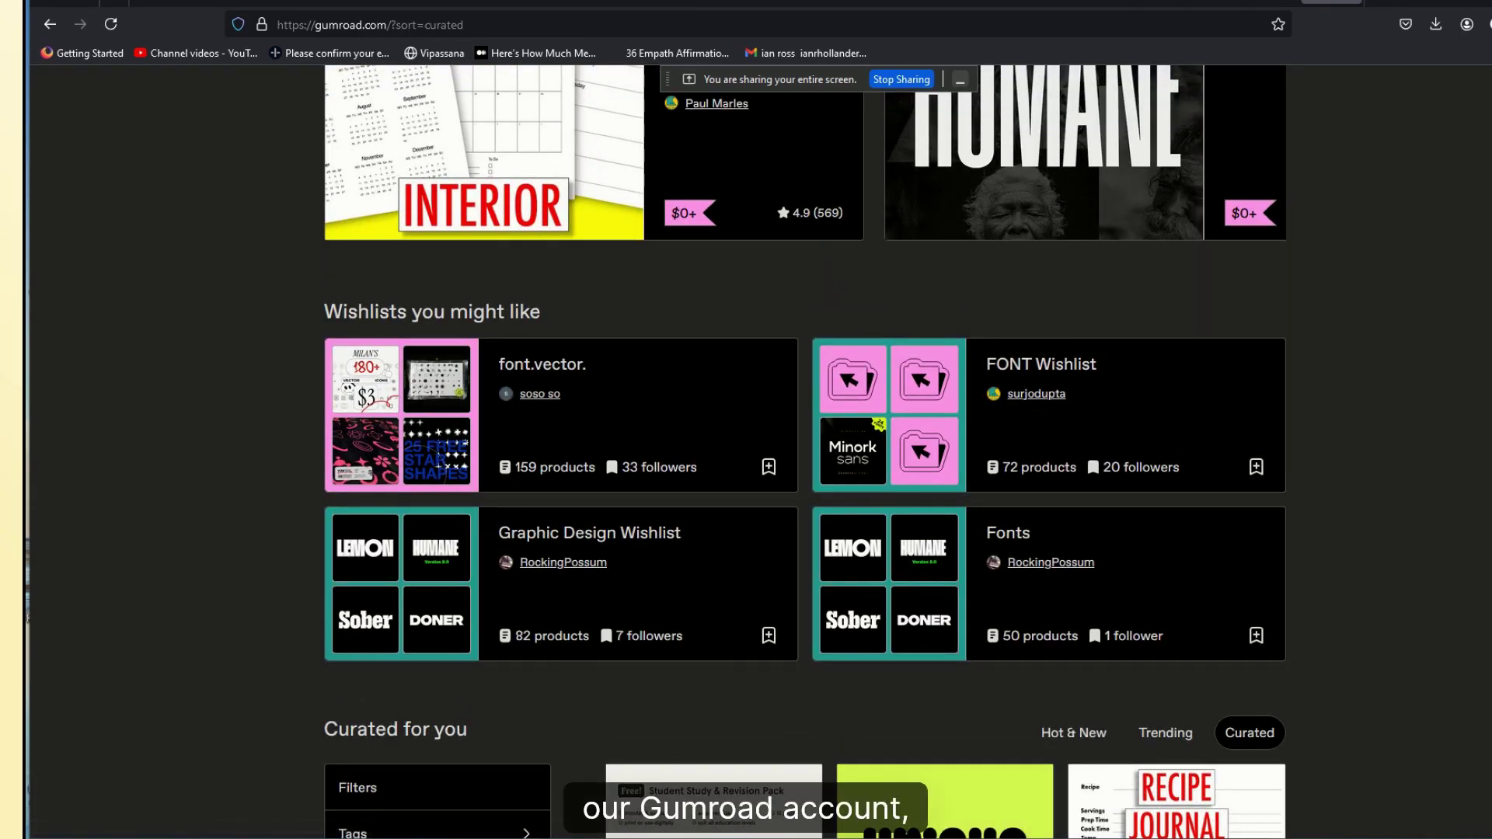
scroll(805, 451, "down", 13)
scroll(805, 451, "up", 3)
scroll(805, 451, "down", 6)
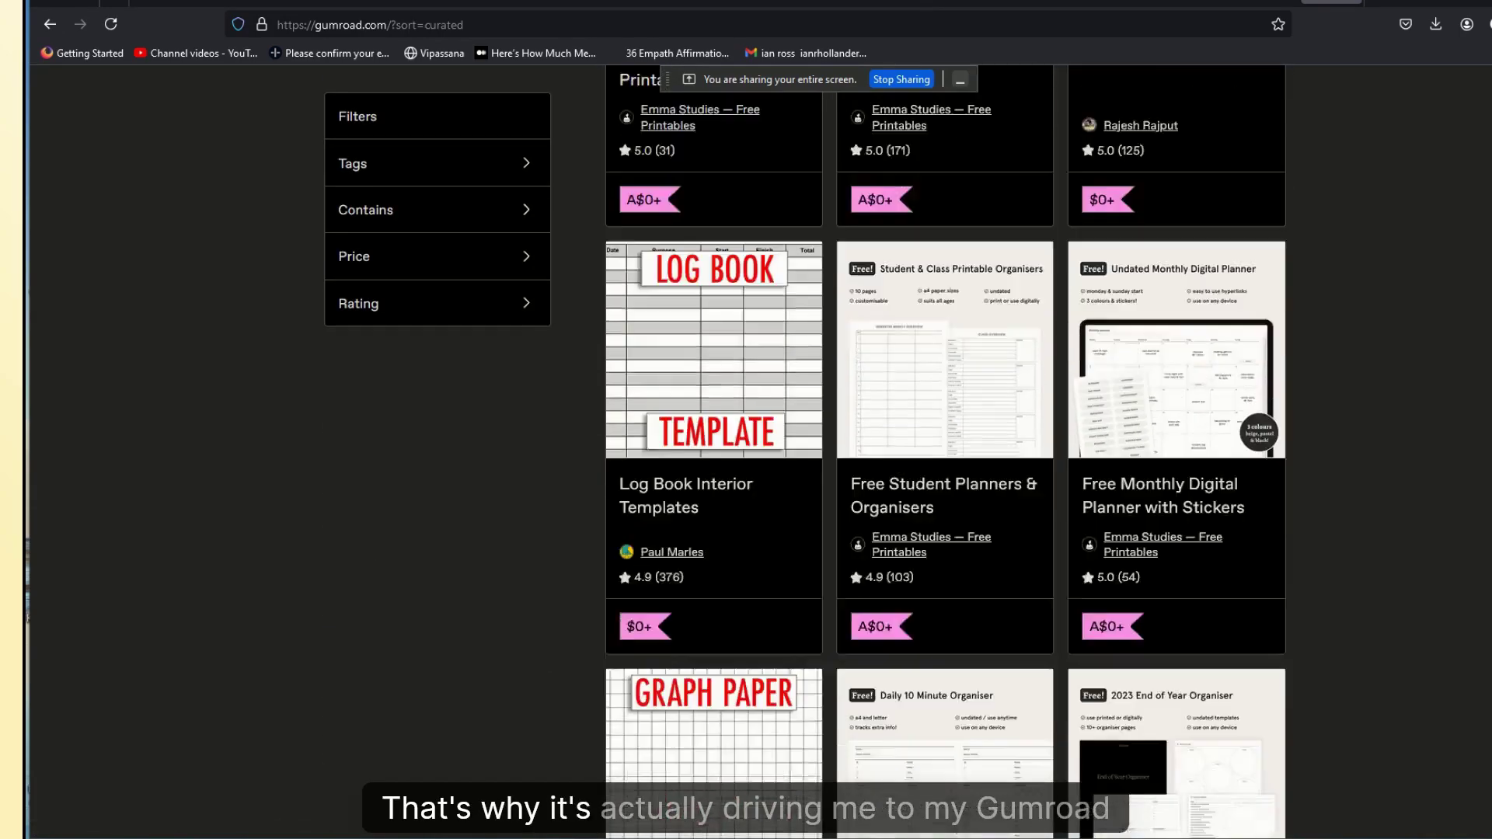
scroll(945, 466, "down", 15)
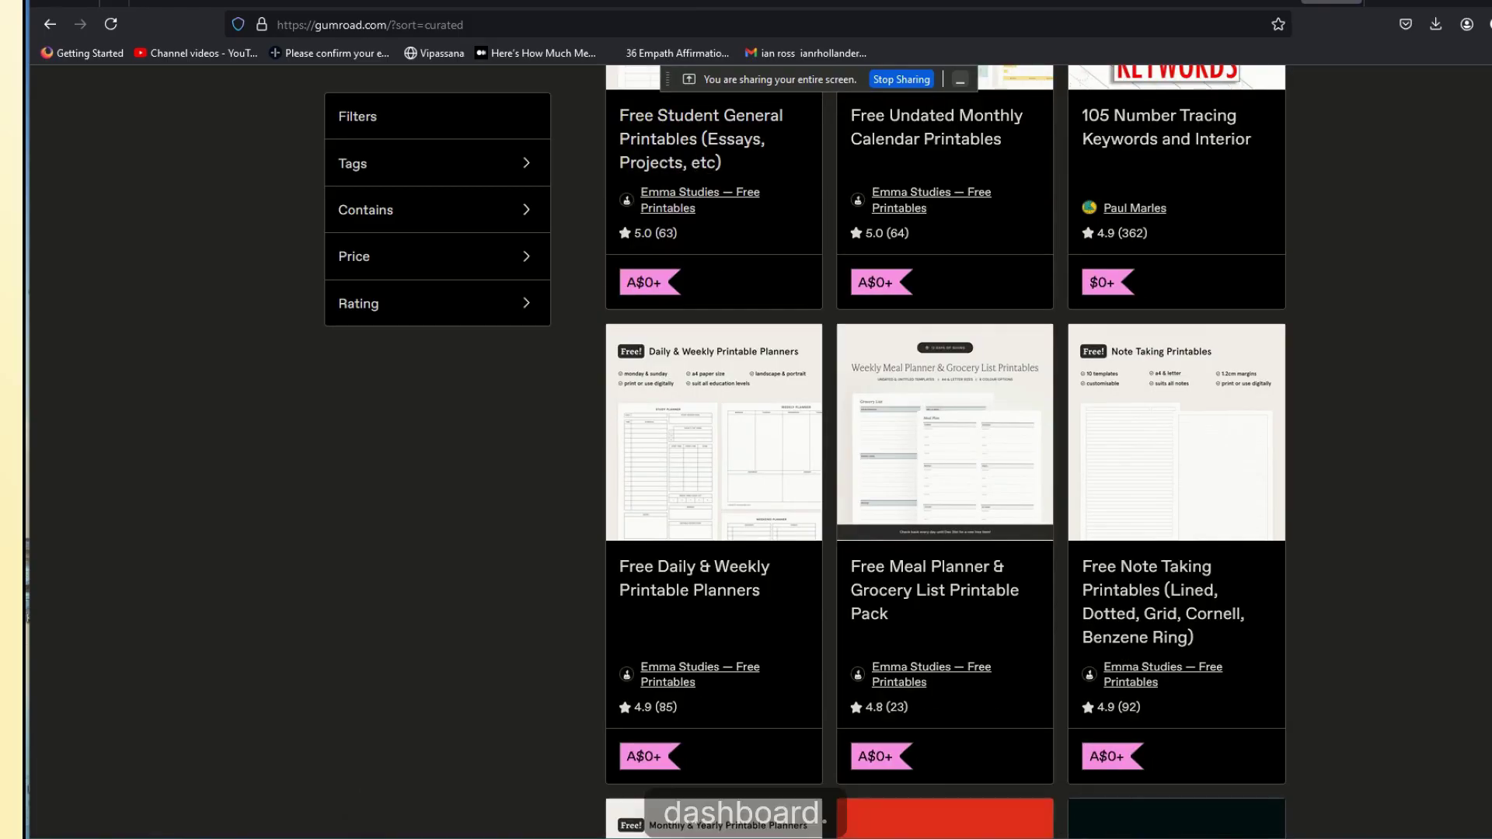
scroll(841, 378, "down", 11)
scroll(841, 379, "up", 2)
scroll(841, 379, "down", 3)
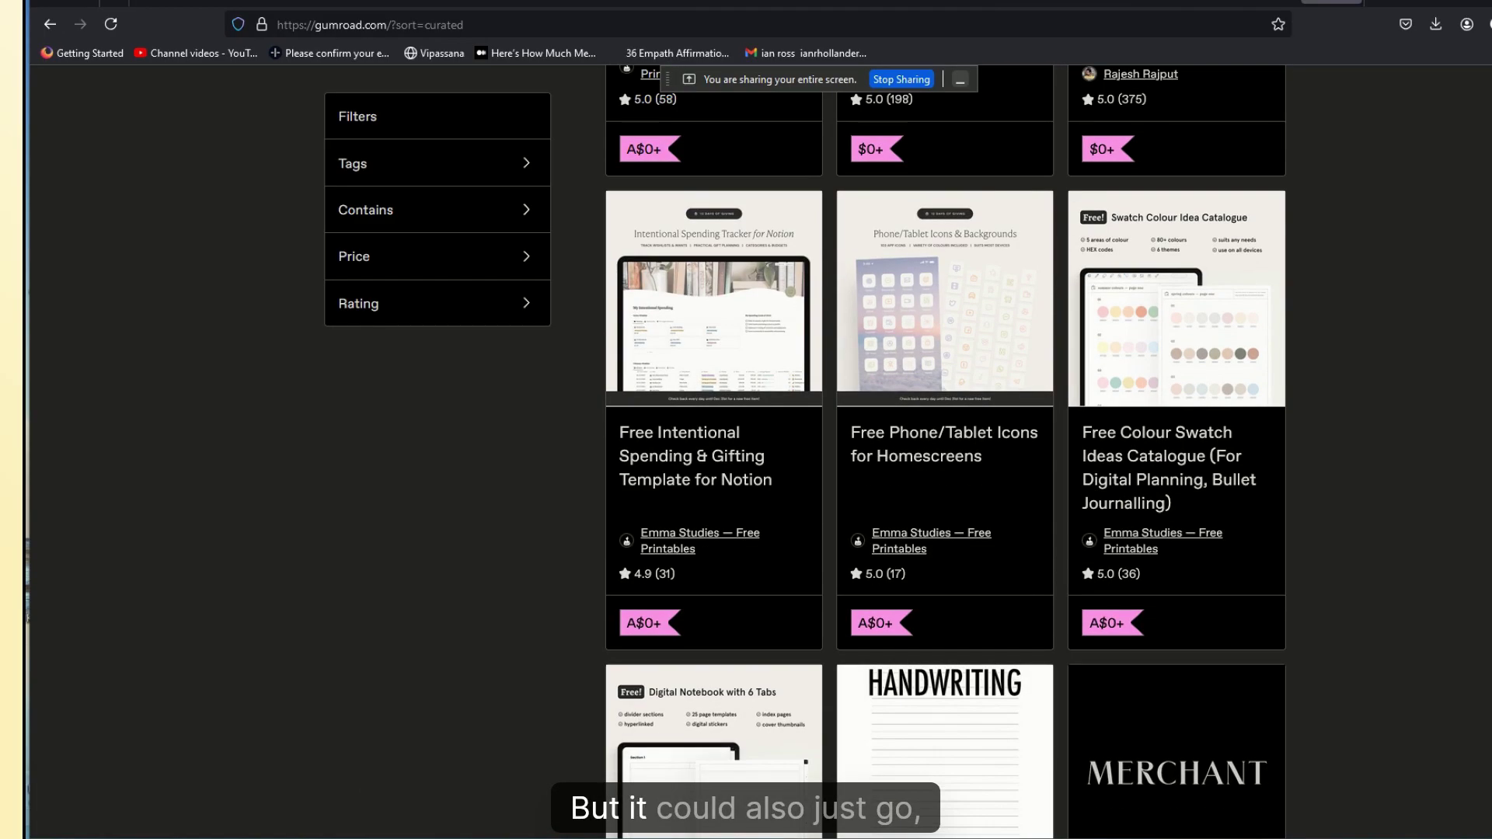
left_click(812, 378)
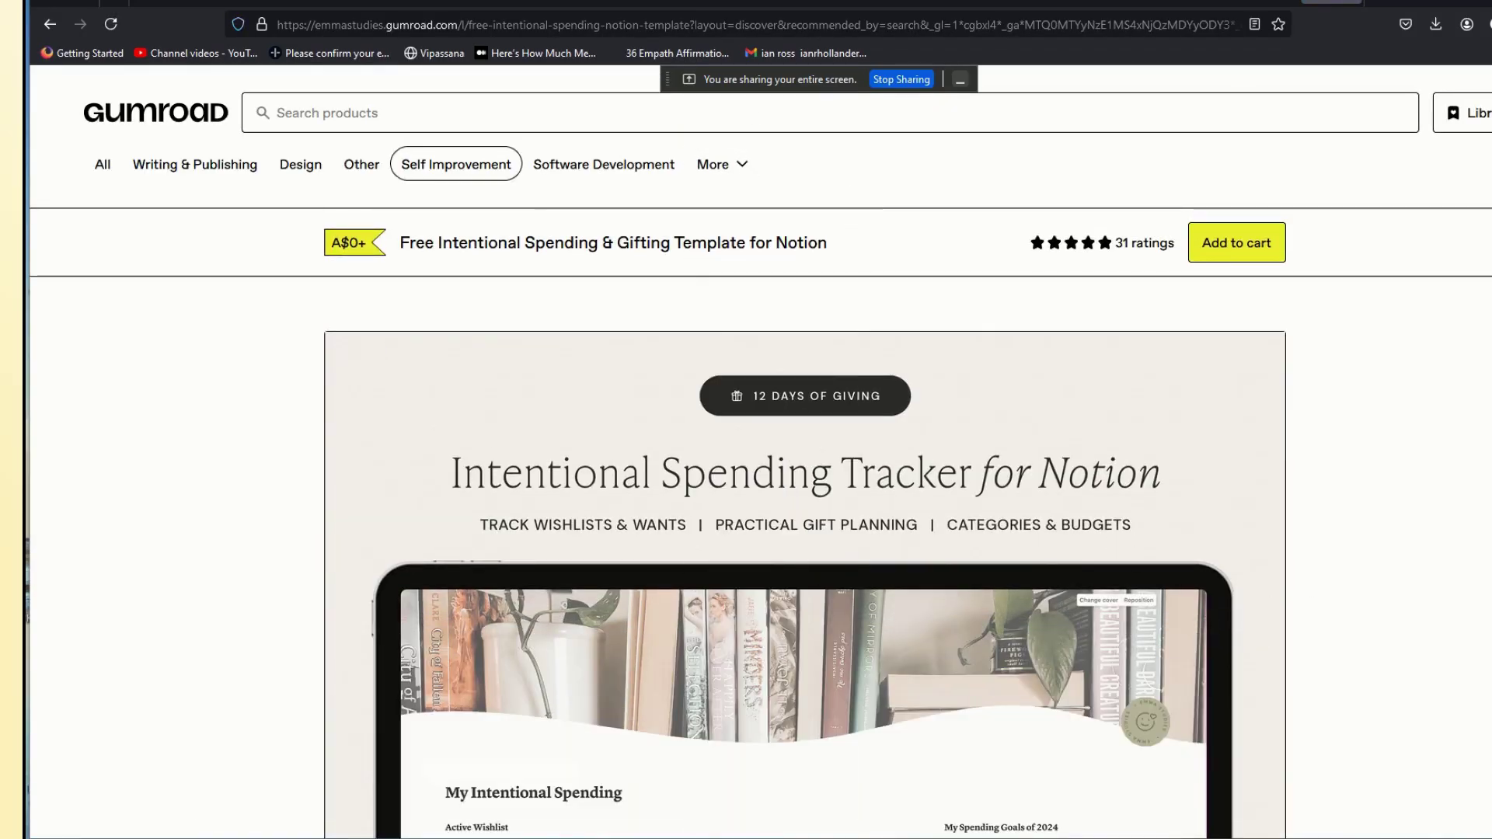
Step: Return to Carrd, reopen the live cartel1.carrd.co site and scroll down to the Get notify signup
left_click(1276, 4)
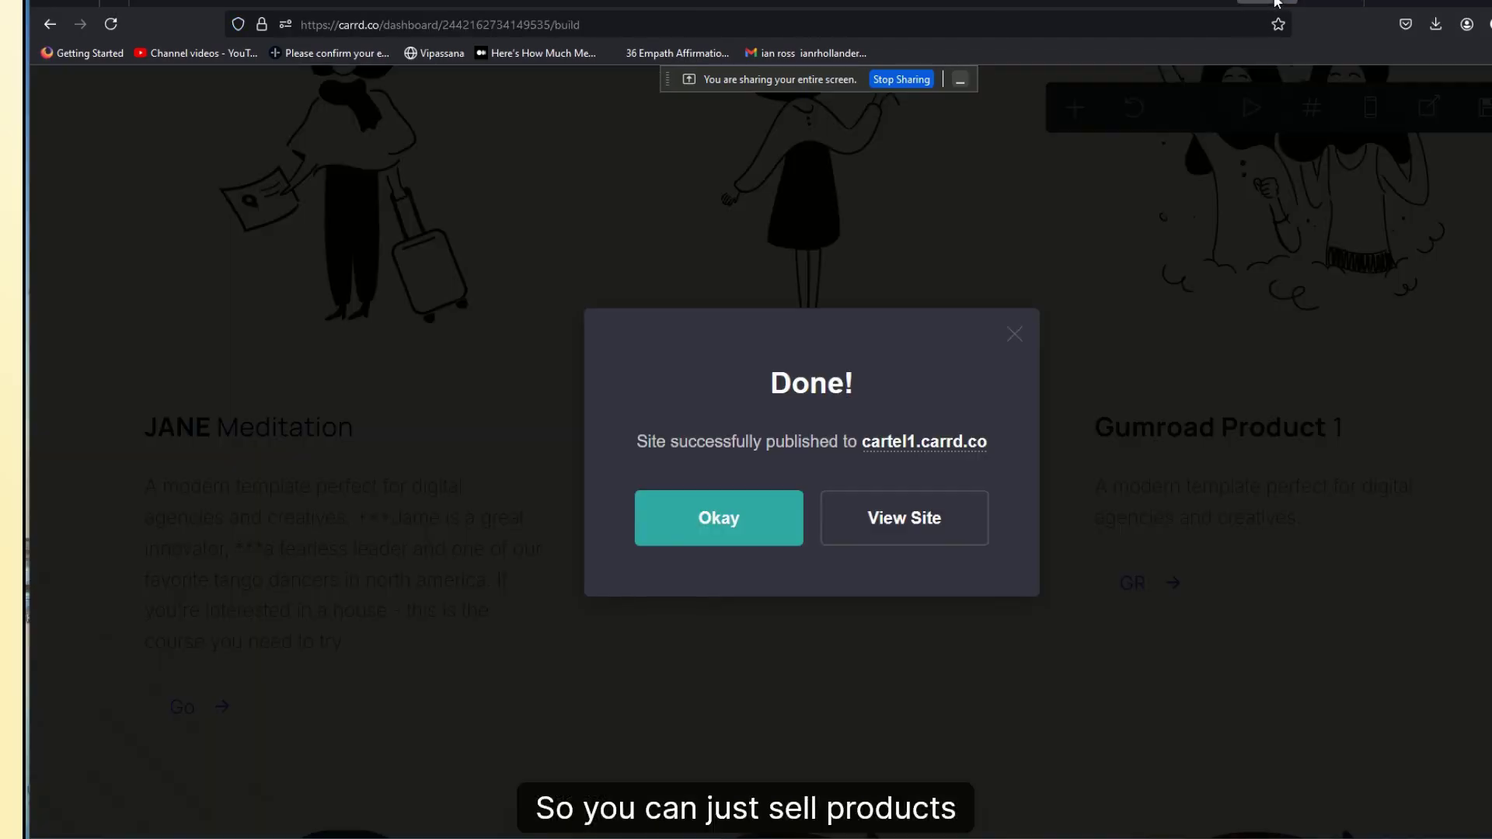
left_click(938, 538)
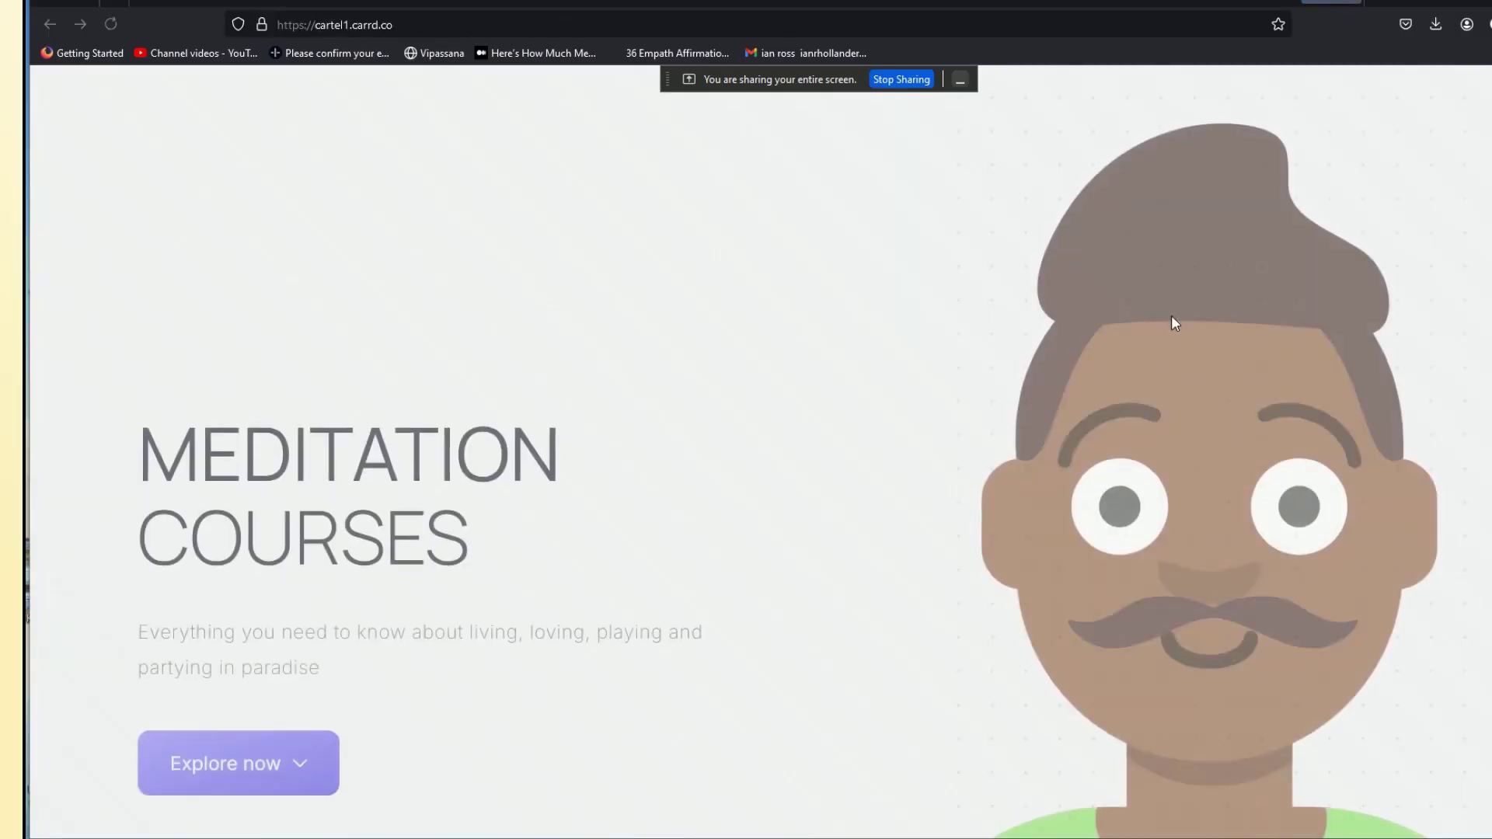
scroll(746, 451, "down", 15)
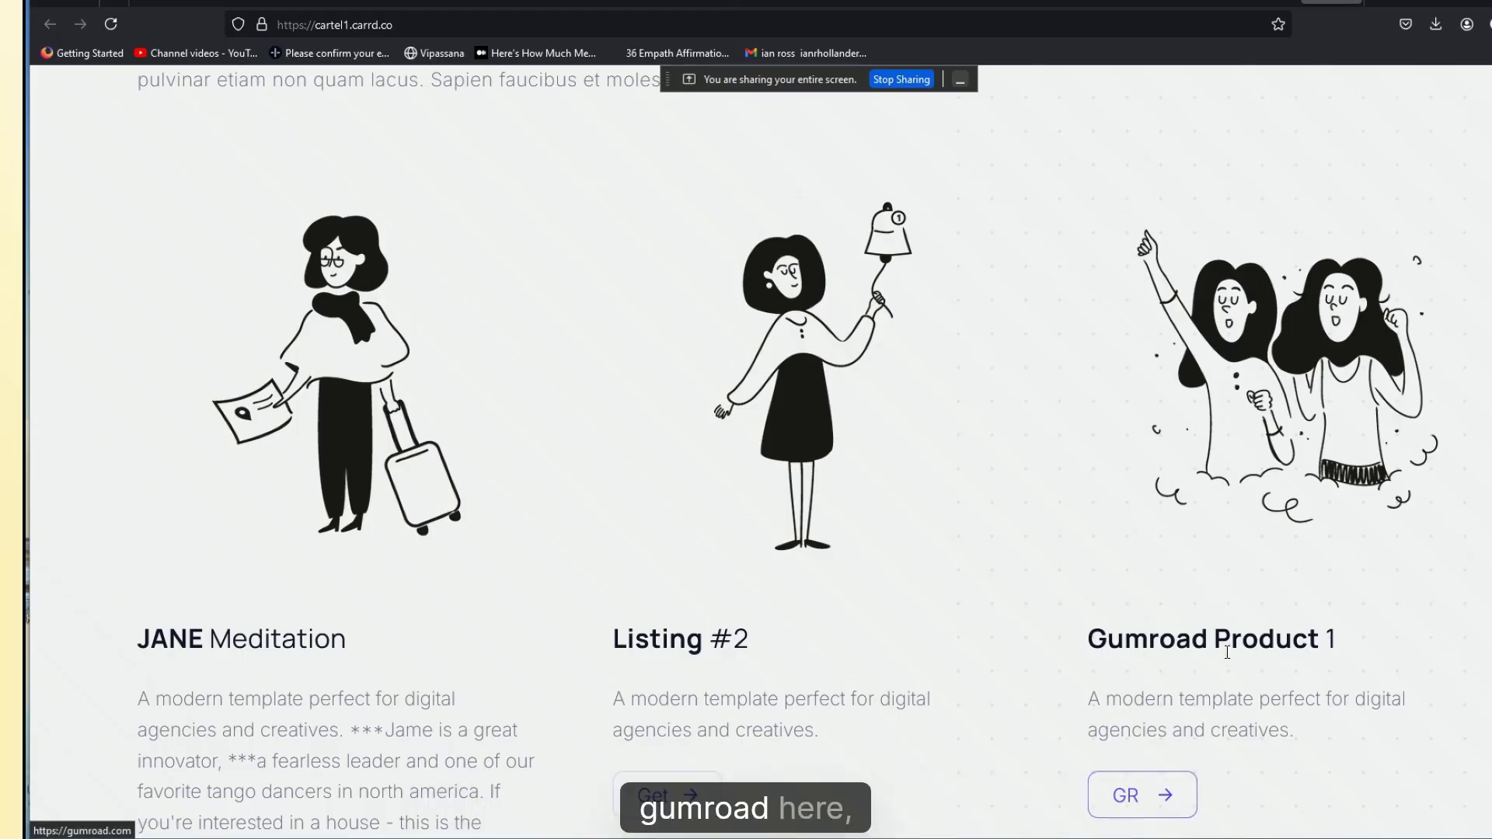
scroll(746, 450, "down", 10)
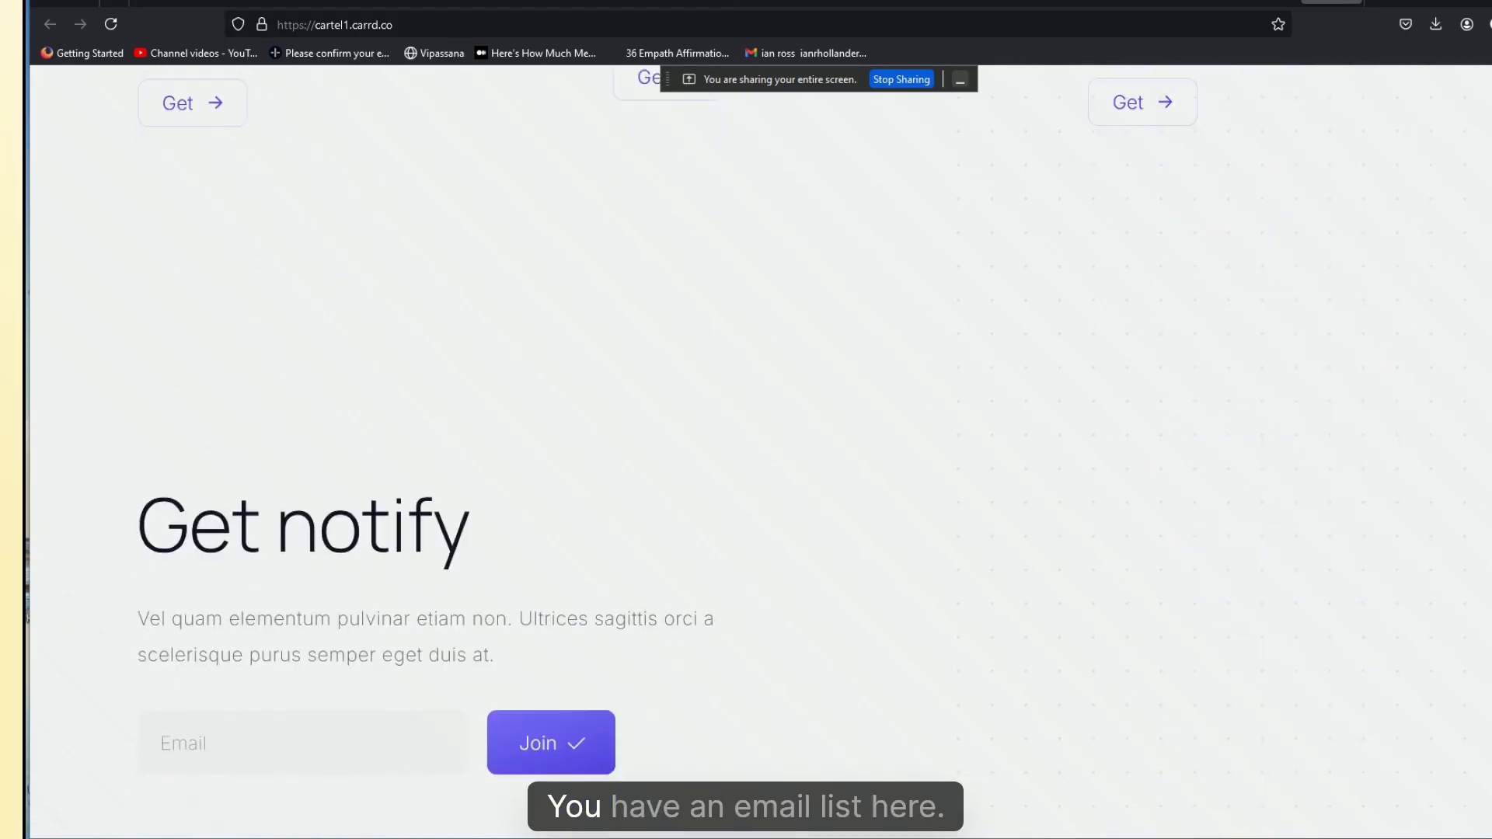
scroll(746, 451, "up", 2)
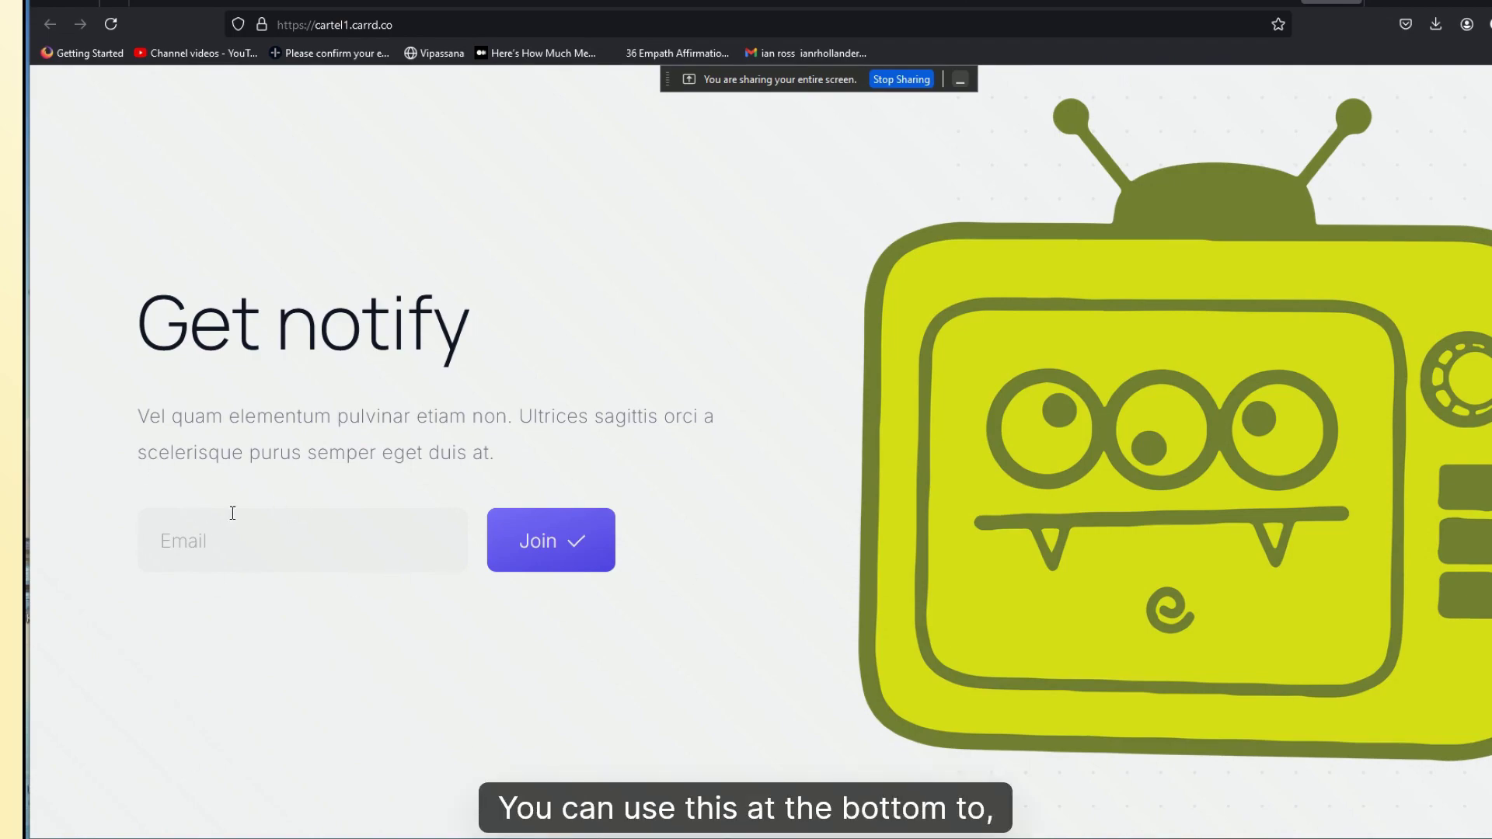
scroll(233, 513, "down", 1)
scroll(232, 513, "up", 1)
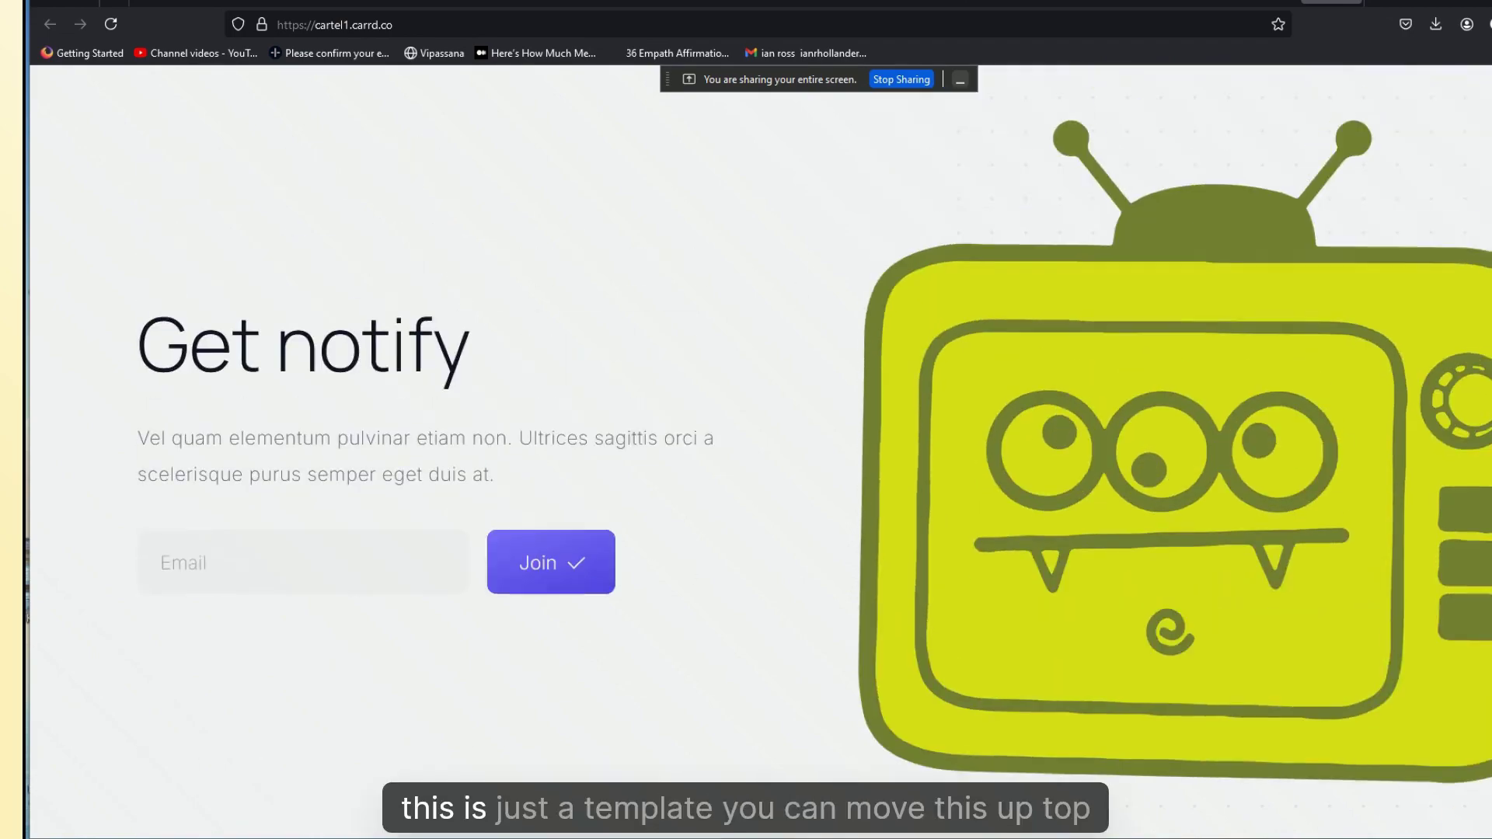
scroll(506, 720, "up", 2)
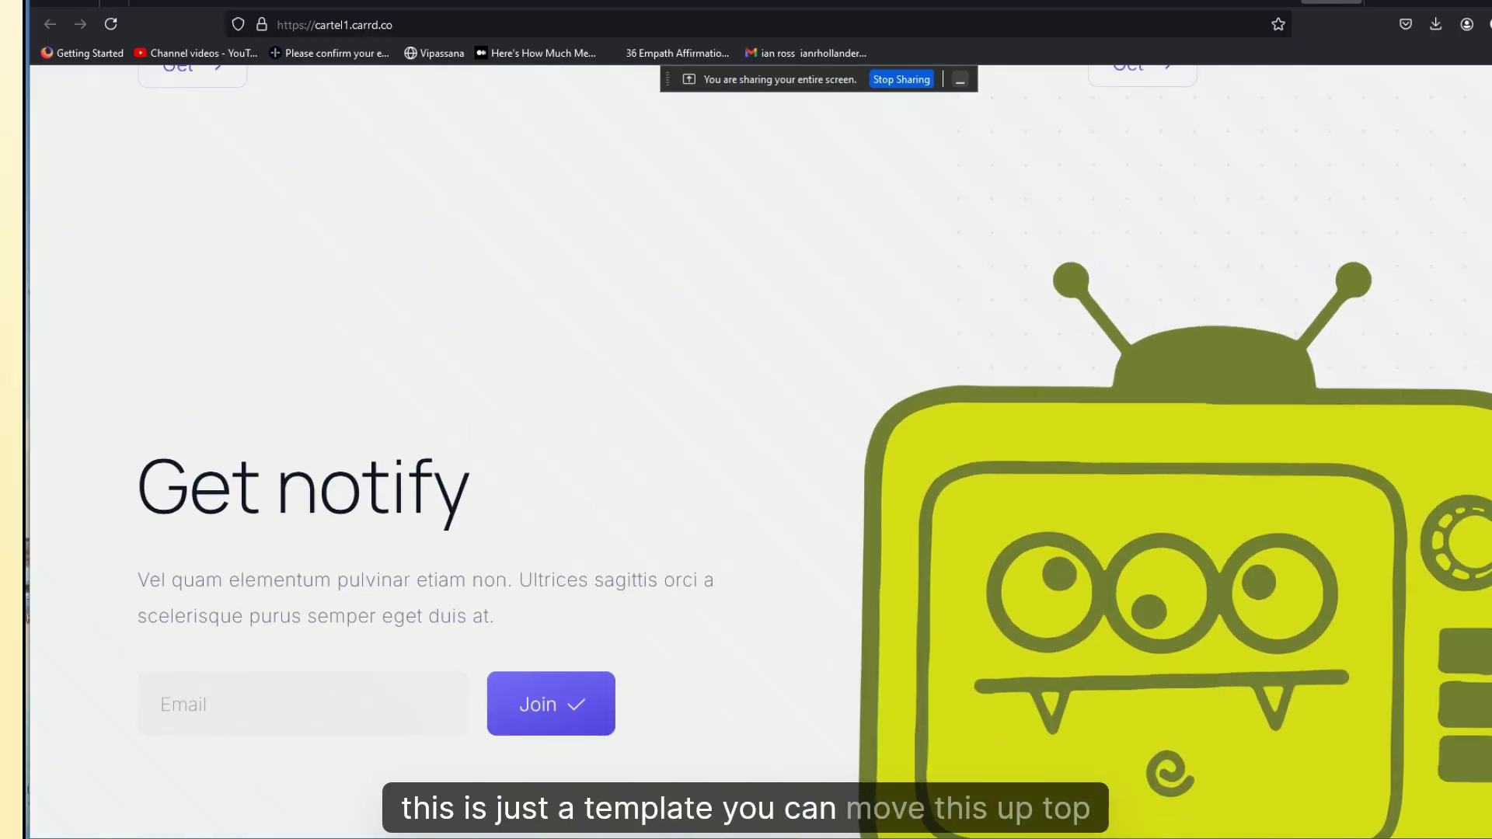
Step: Replace the Get notify section's yellow image with the 55.Deal handshake illustration
left_click(1267, 3)
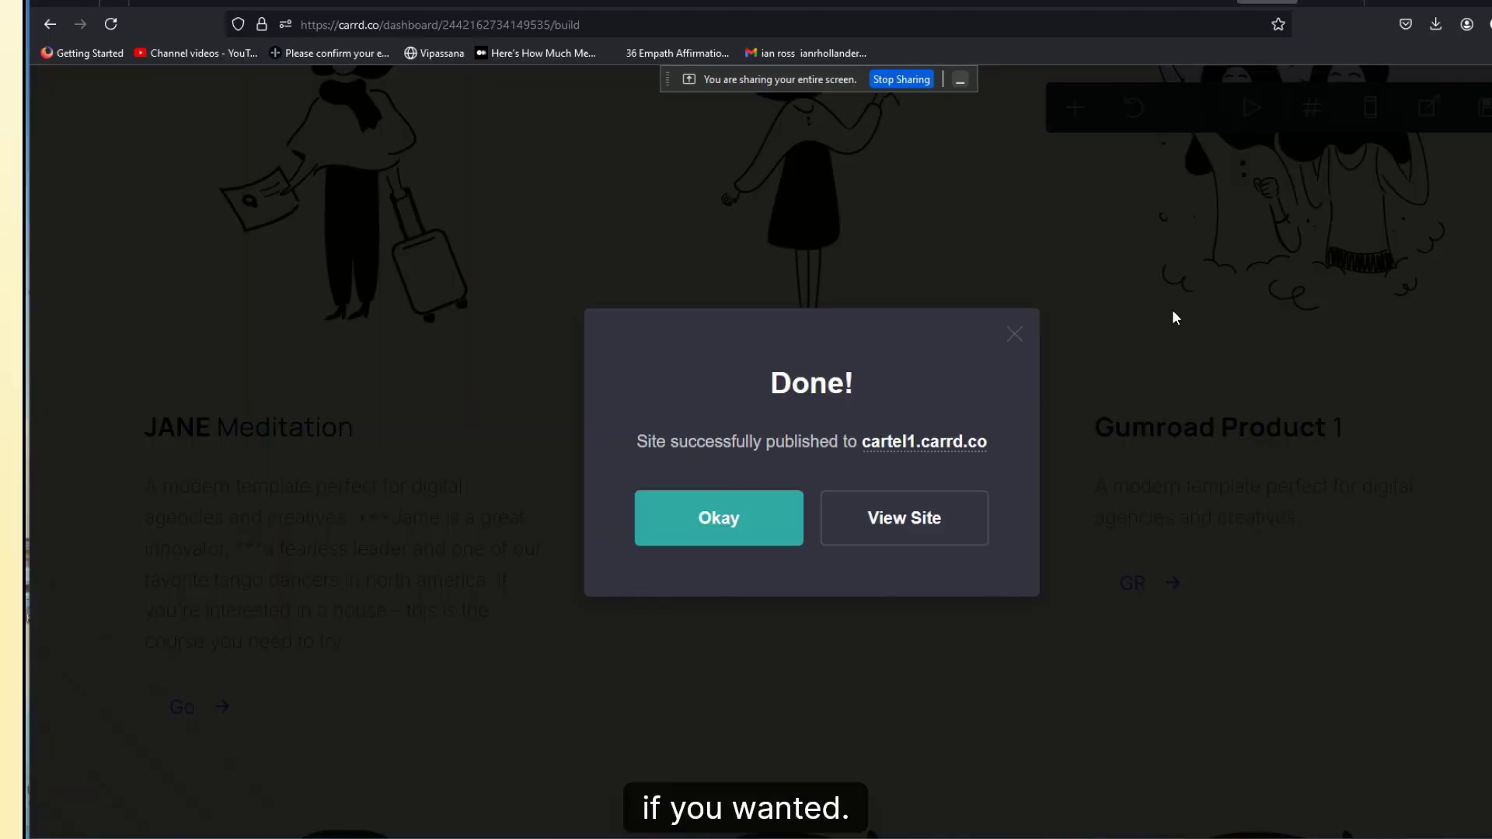
left_click(1055, 352)
scroll(1432, 588, "down", 12)
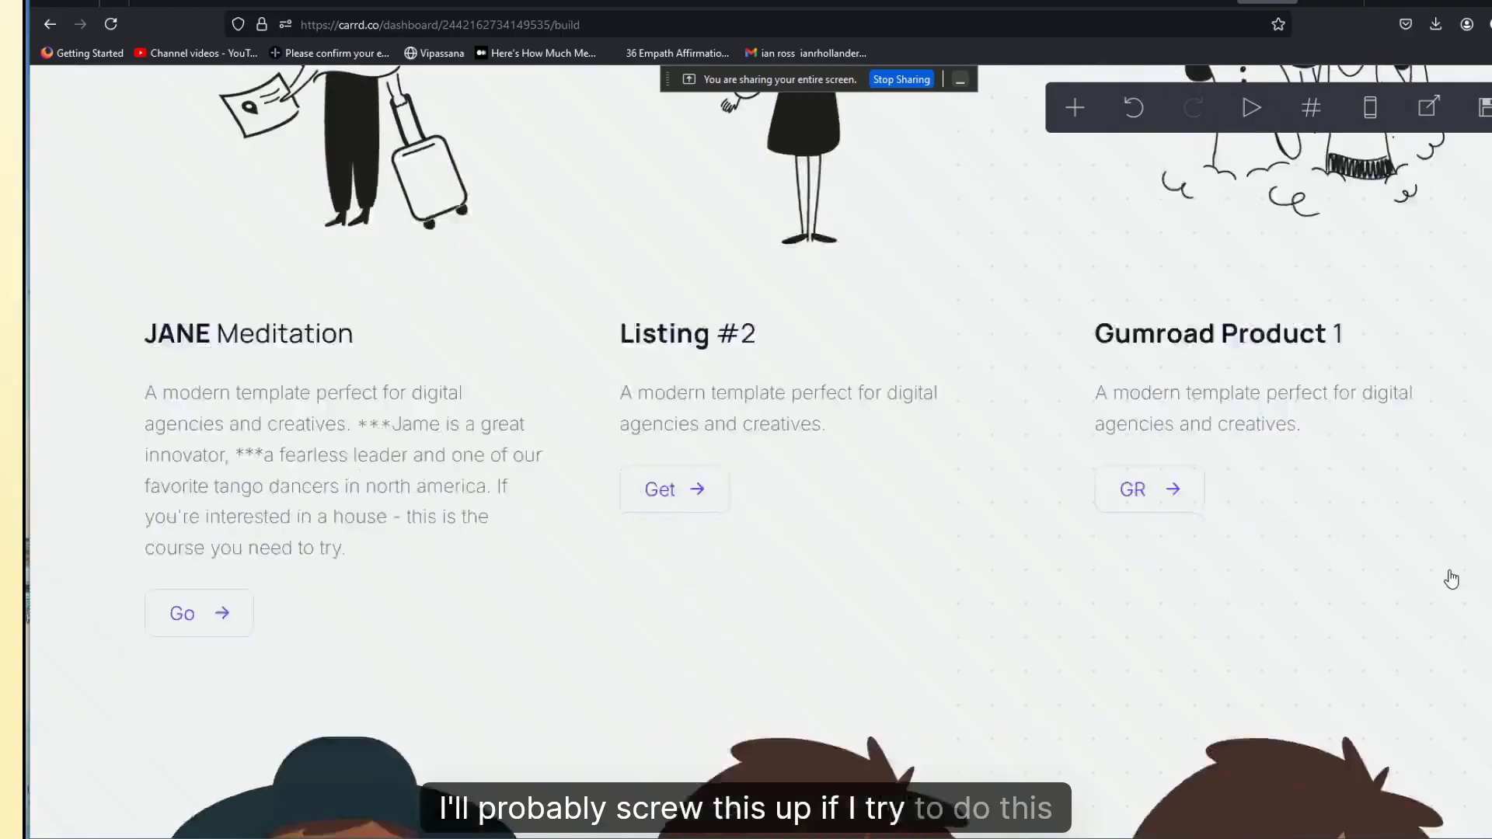
scroll(1432, 588, "down", 8)
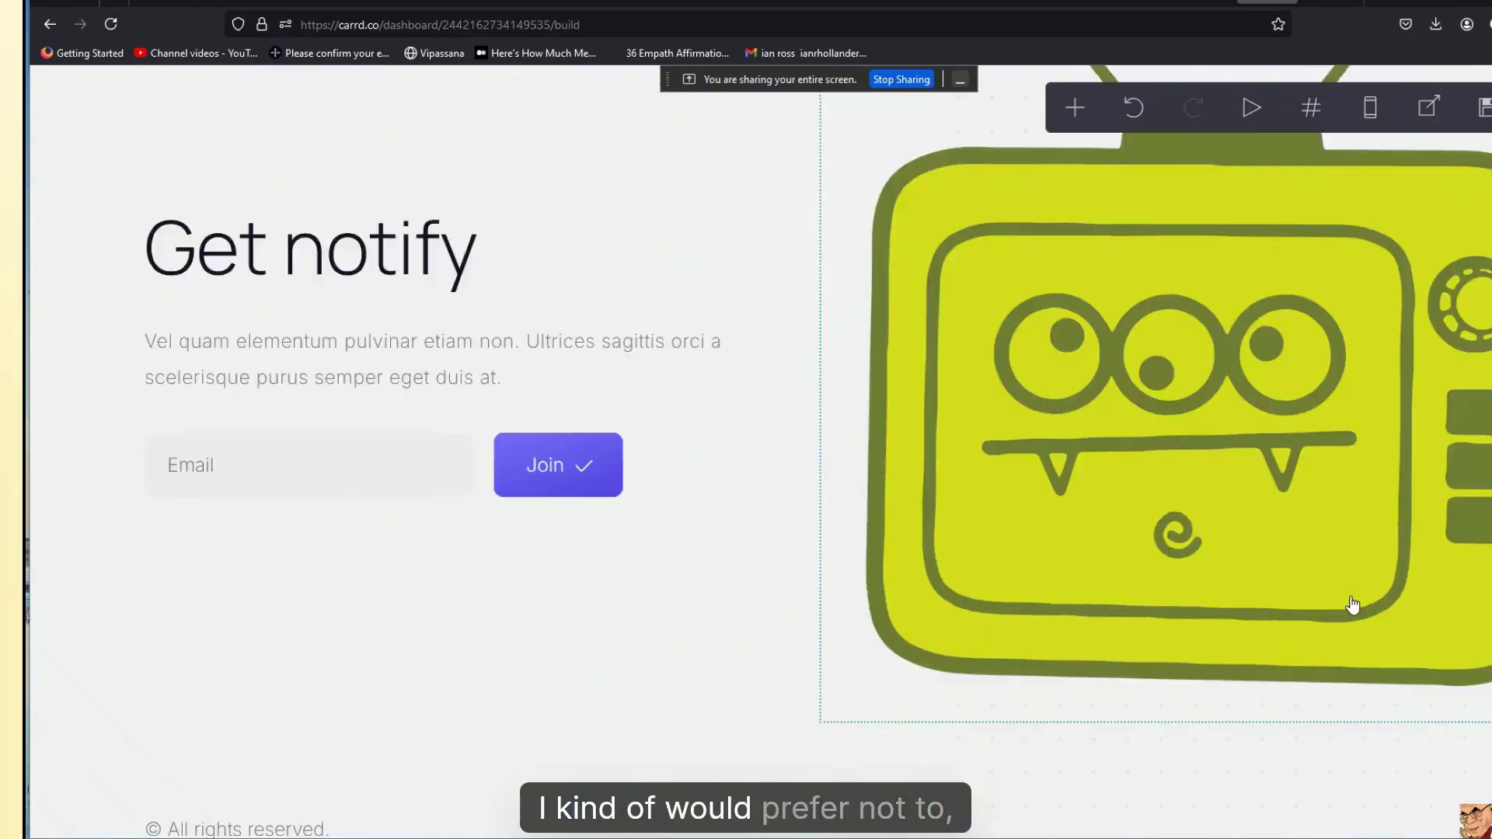
scroll(1361, 544, "up", 3)
left_click(1283, 562)
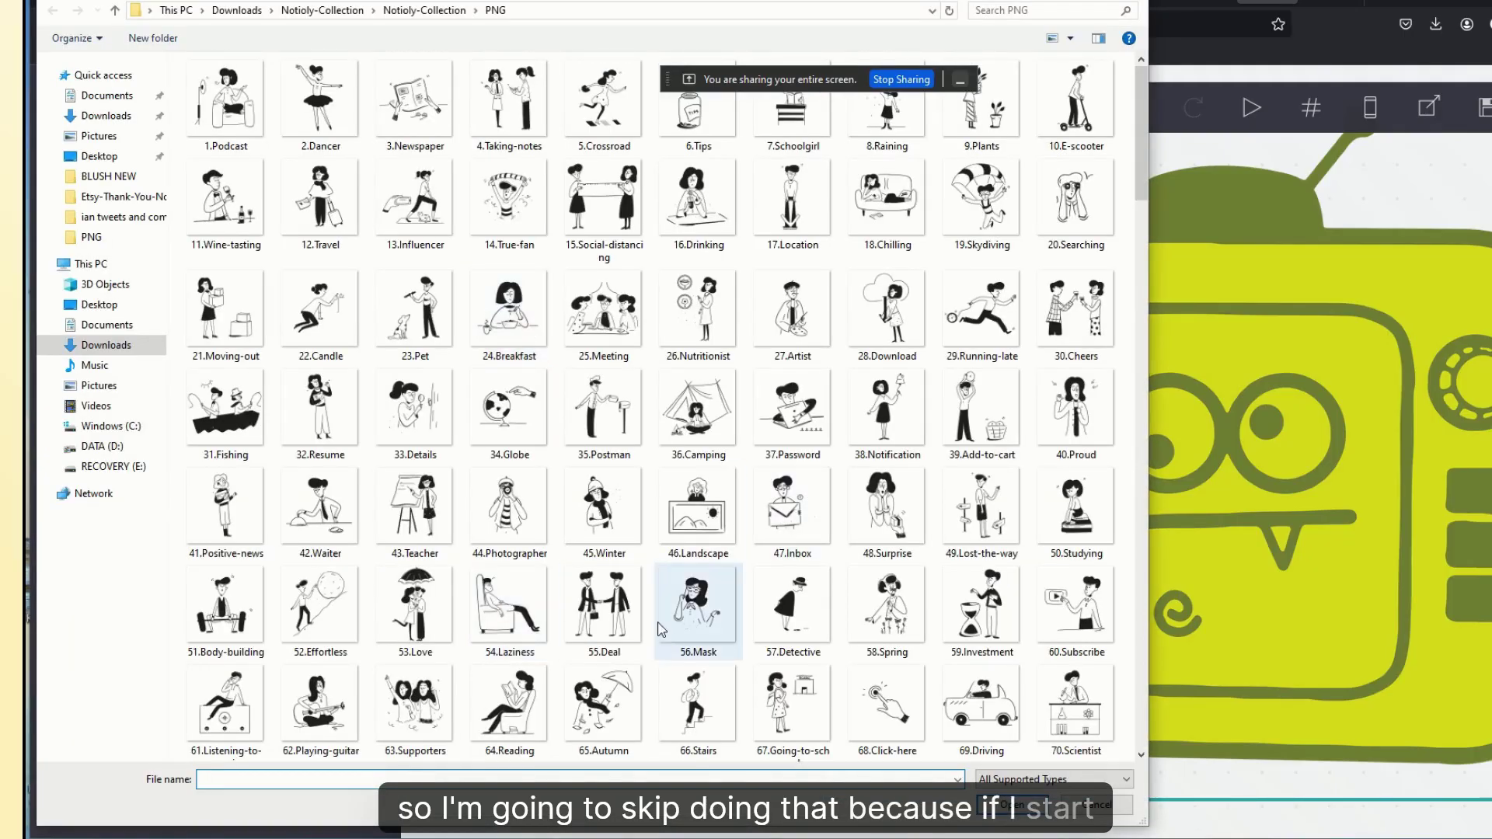
left_click(604, 610)
left_click(1042, 803)
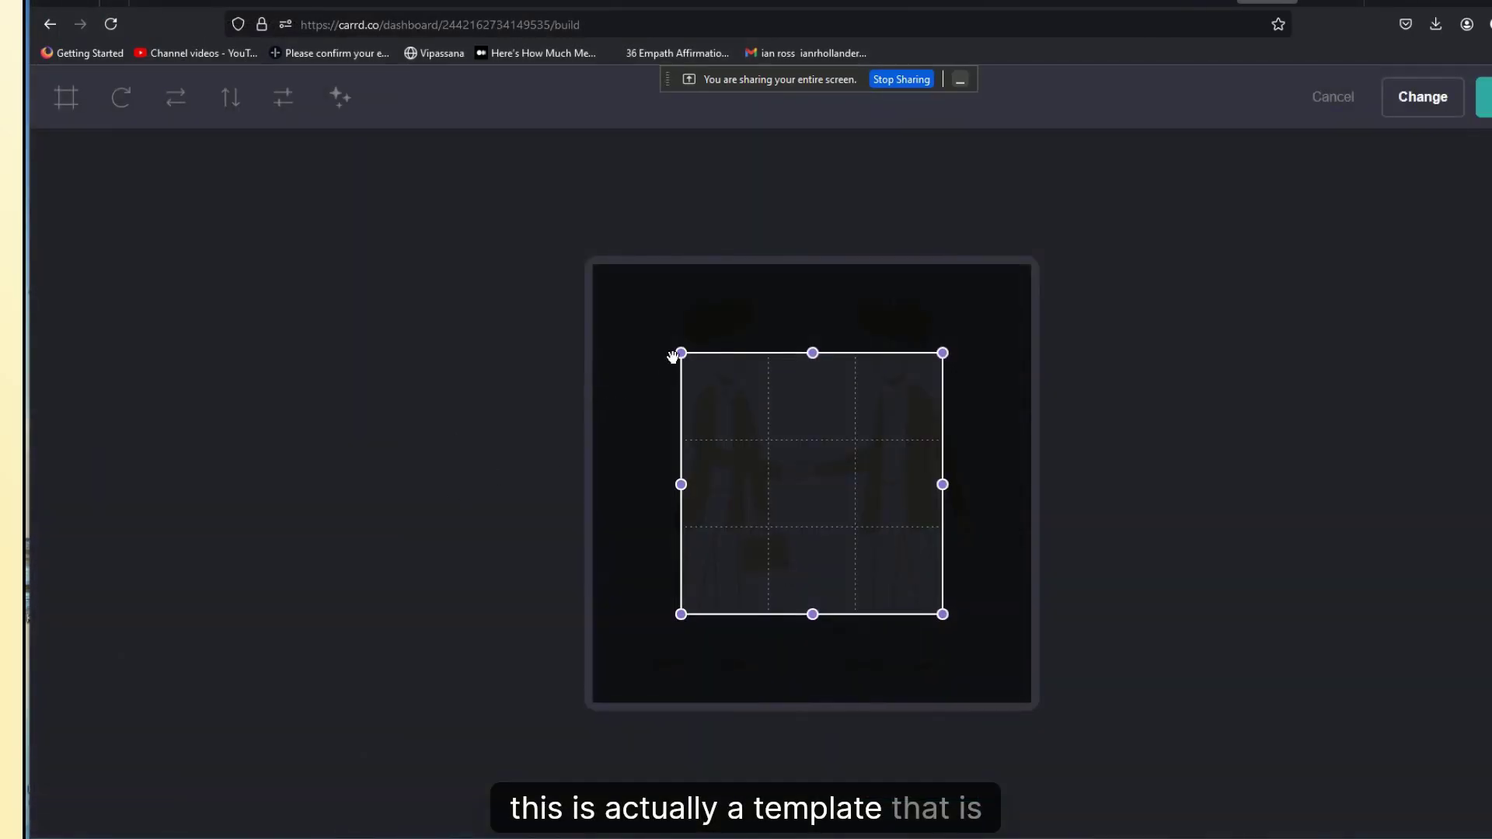
Step: Expand the crop to cover the whole handshake picture and apply it
left_click_drag(673, 357, 553, 257)
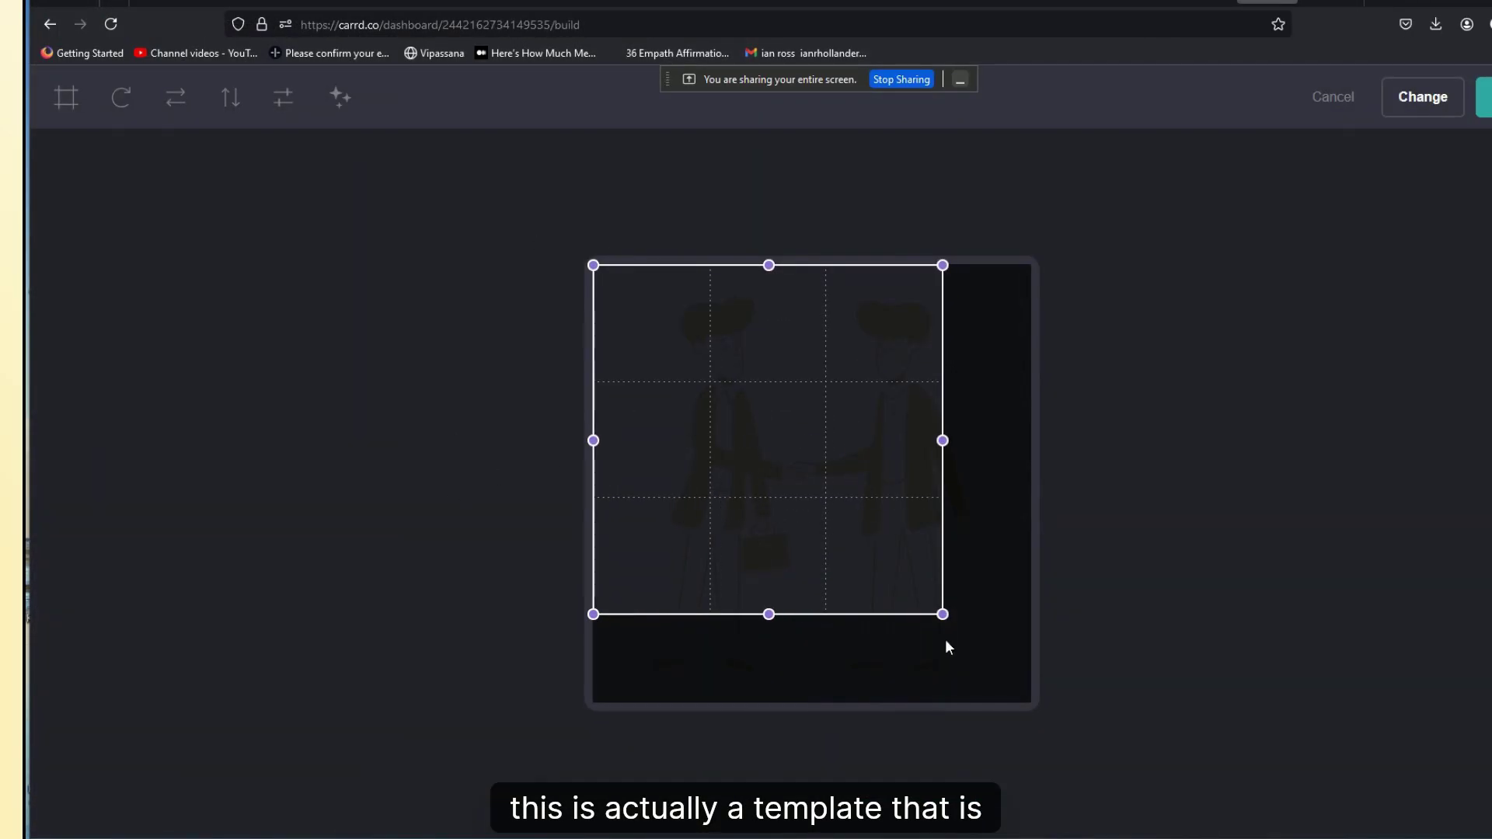
left_click_drag(943, 618, 1113, 725)
left_click(1485, 96)
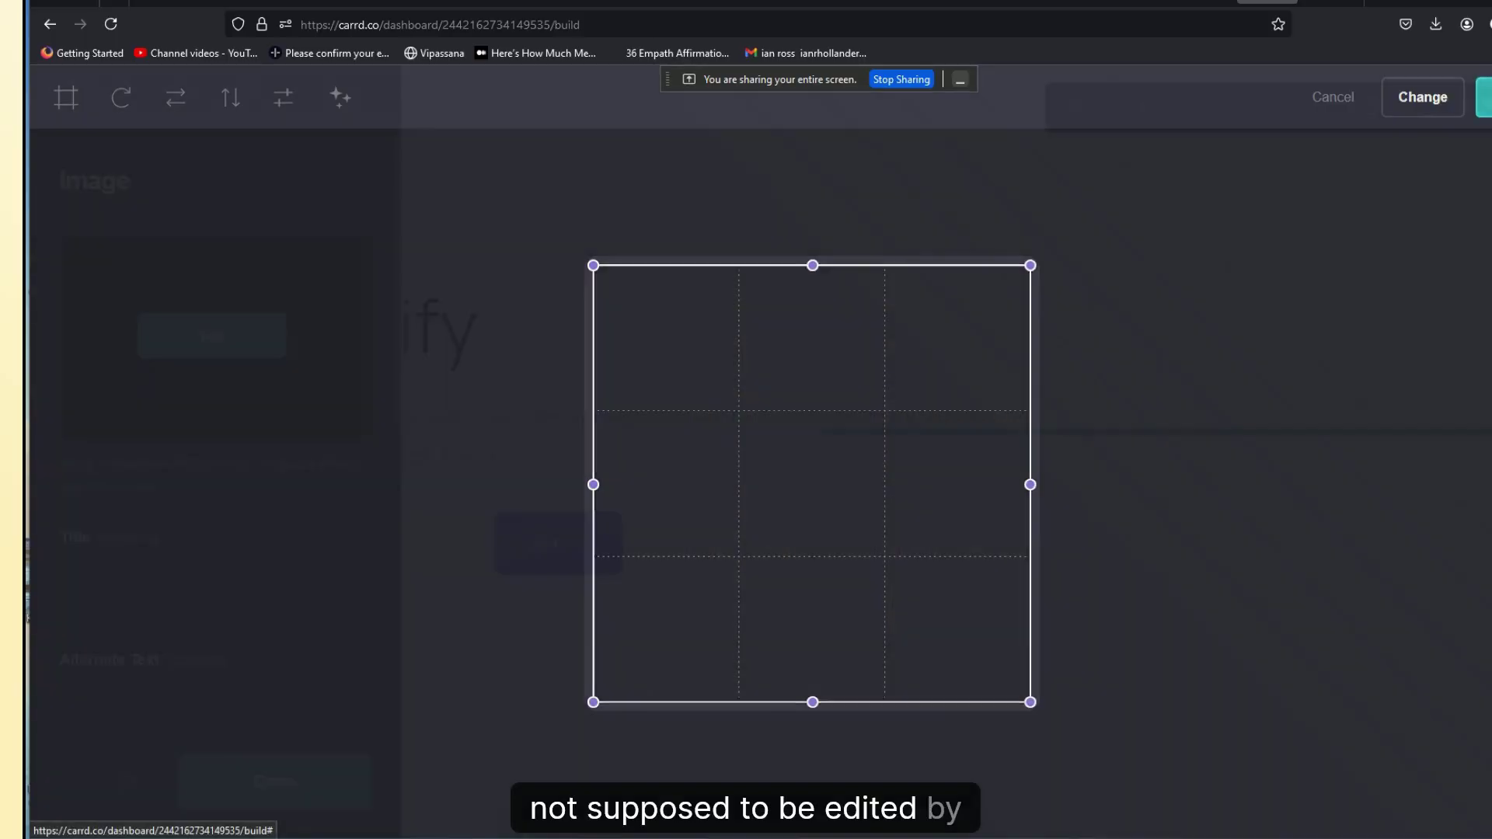
left_click(296, 791)
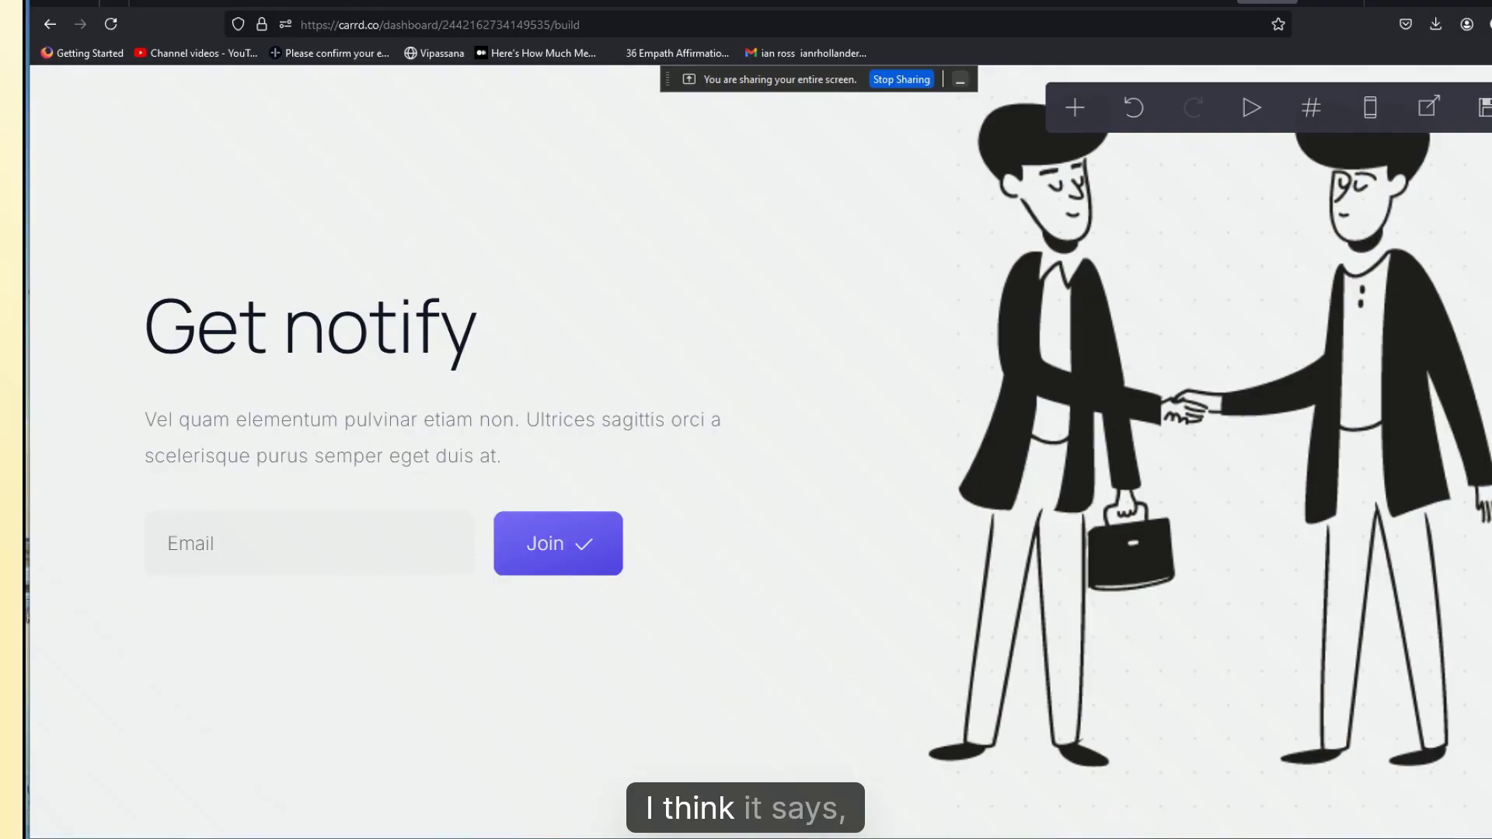
Step: Republish the site with the handshake illustration and open the live cartel1.carrd.co page
left_click(1486, 108)
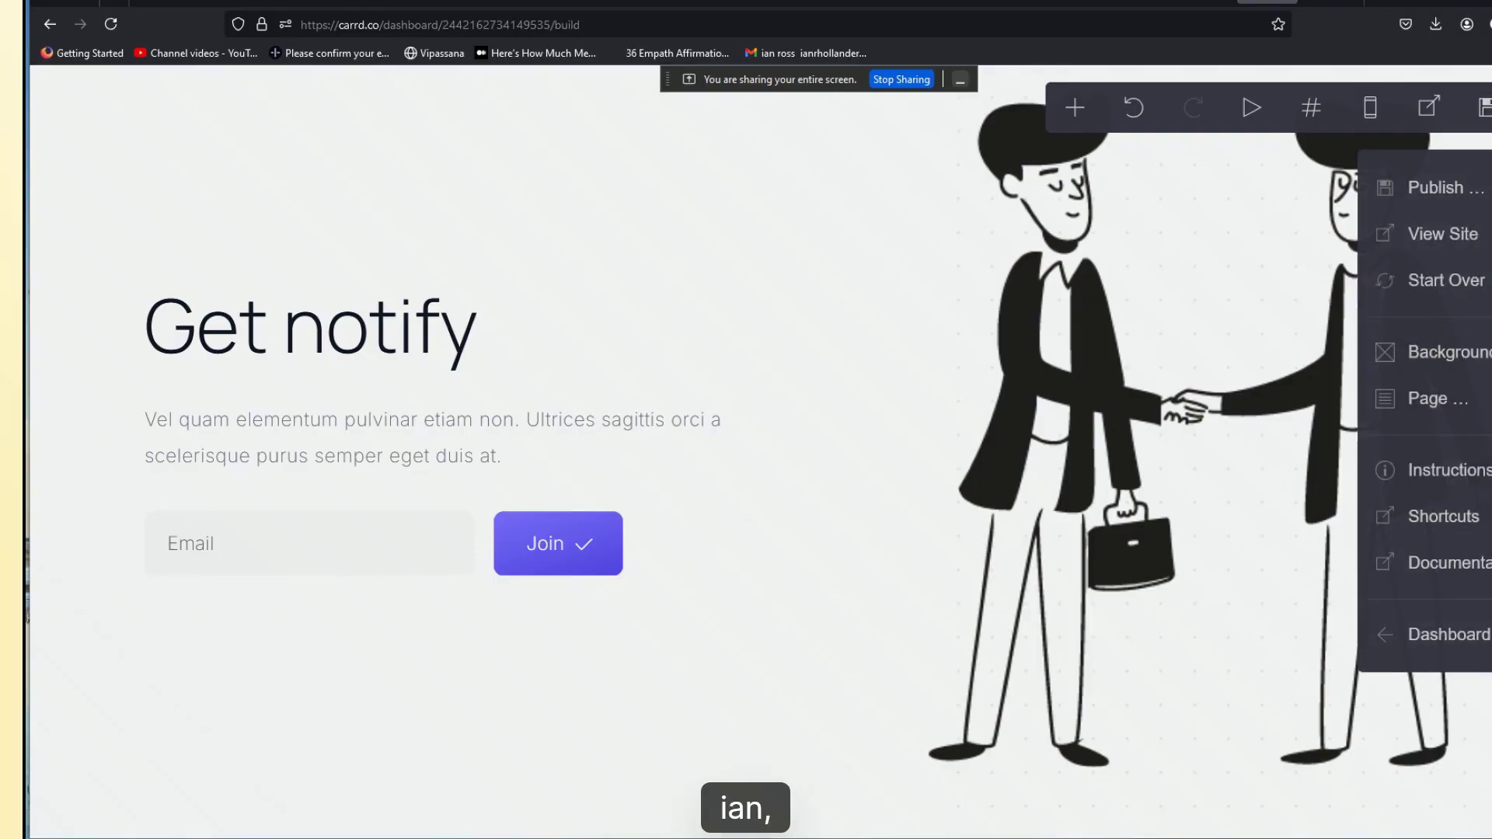
left_click(1434, 637)
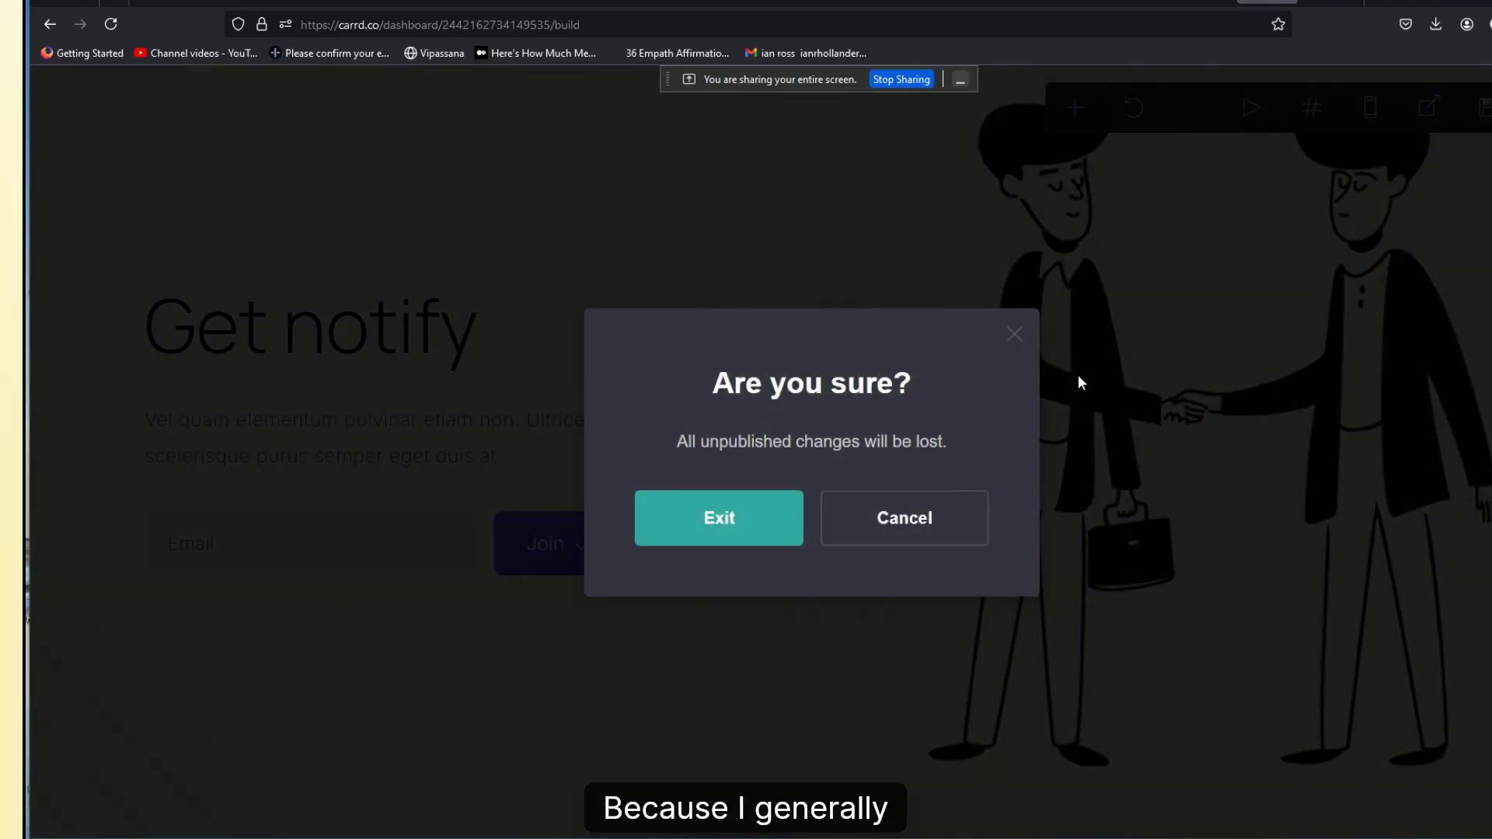
left_click(1014, 335)
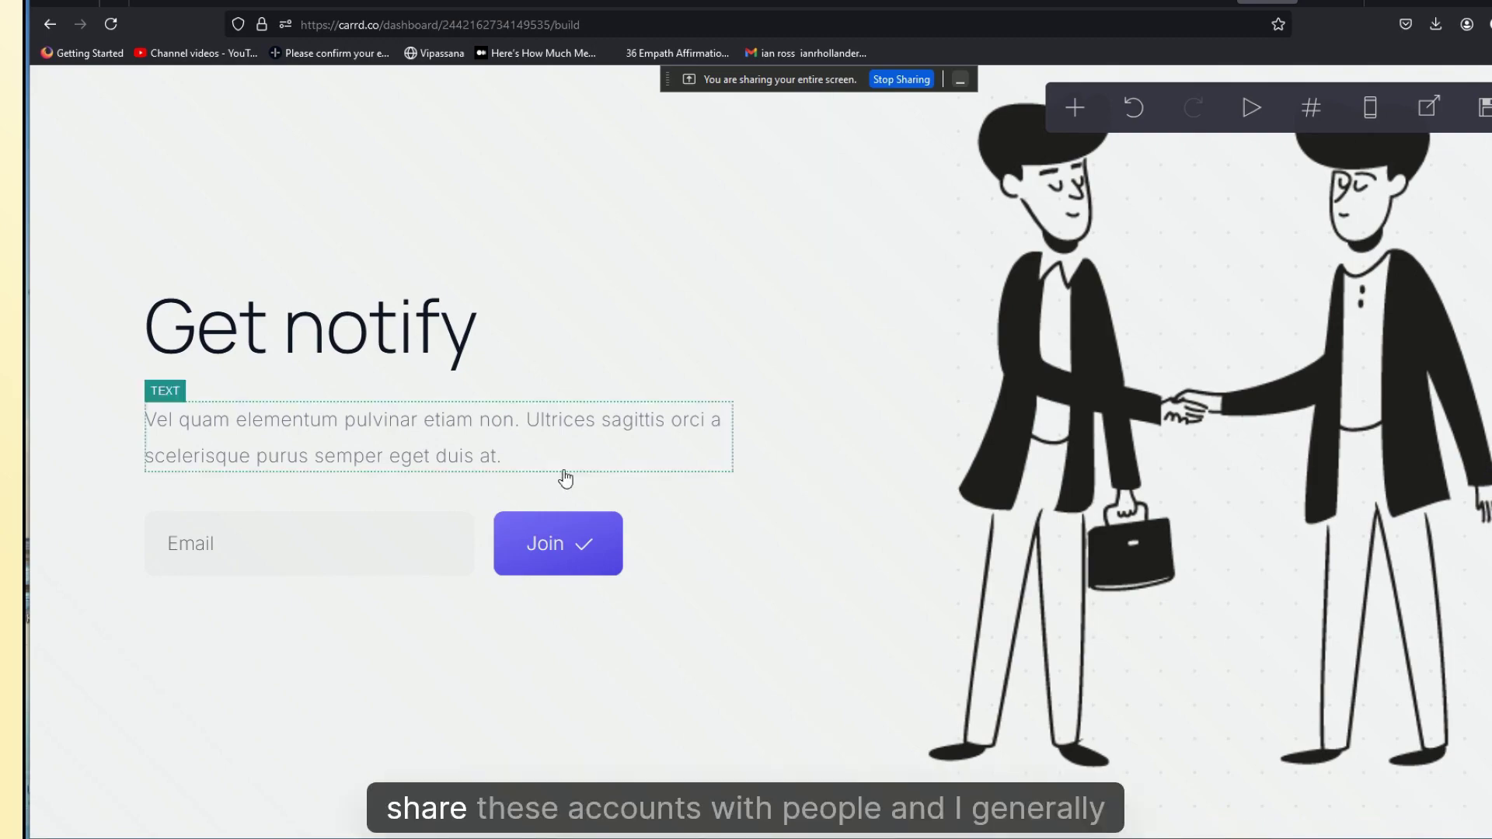
left_click(1486, 109)
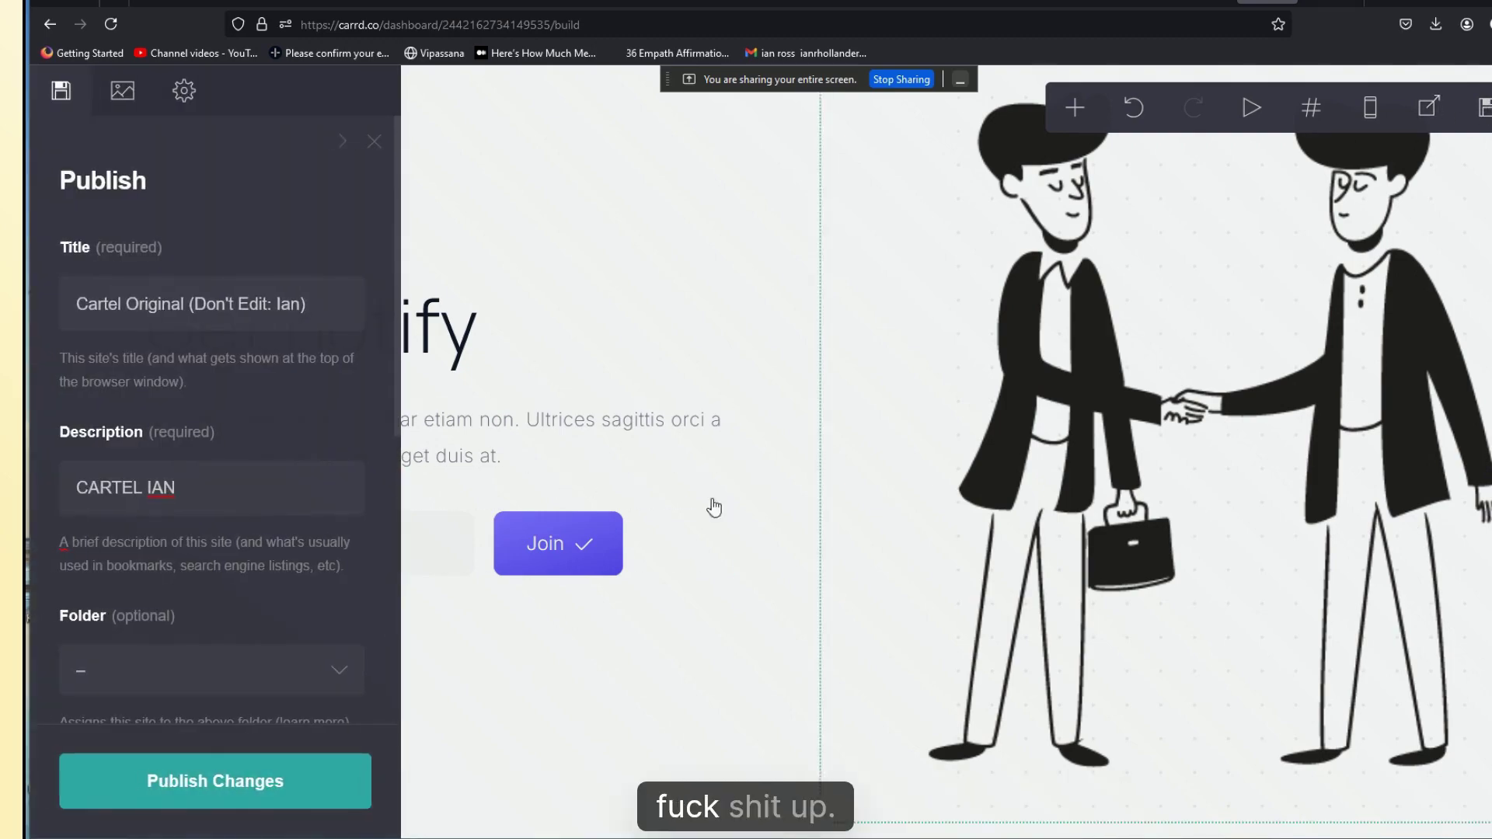
left_click(189, 782)
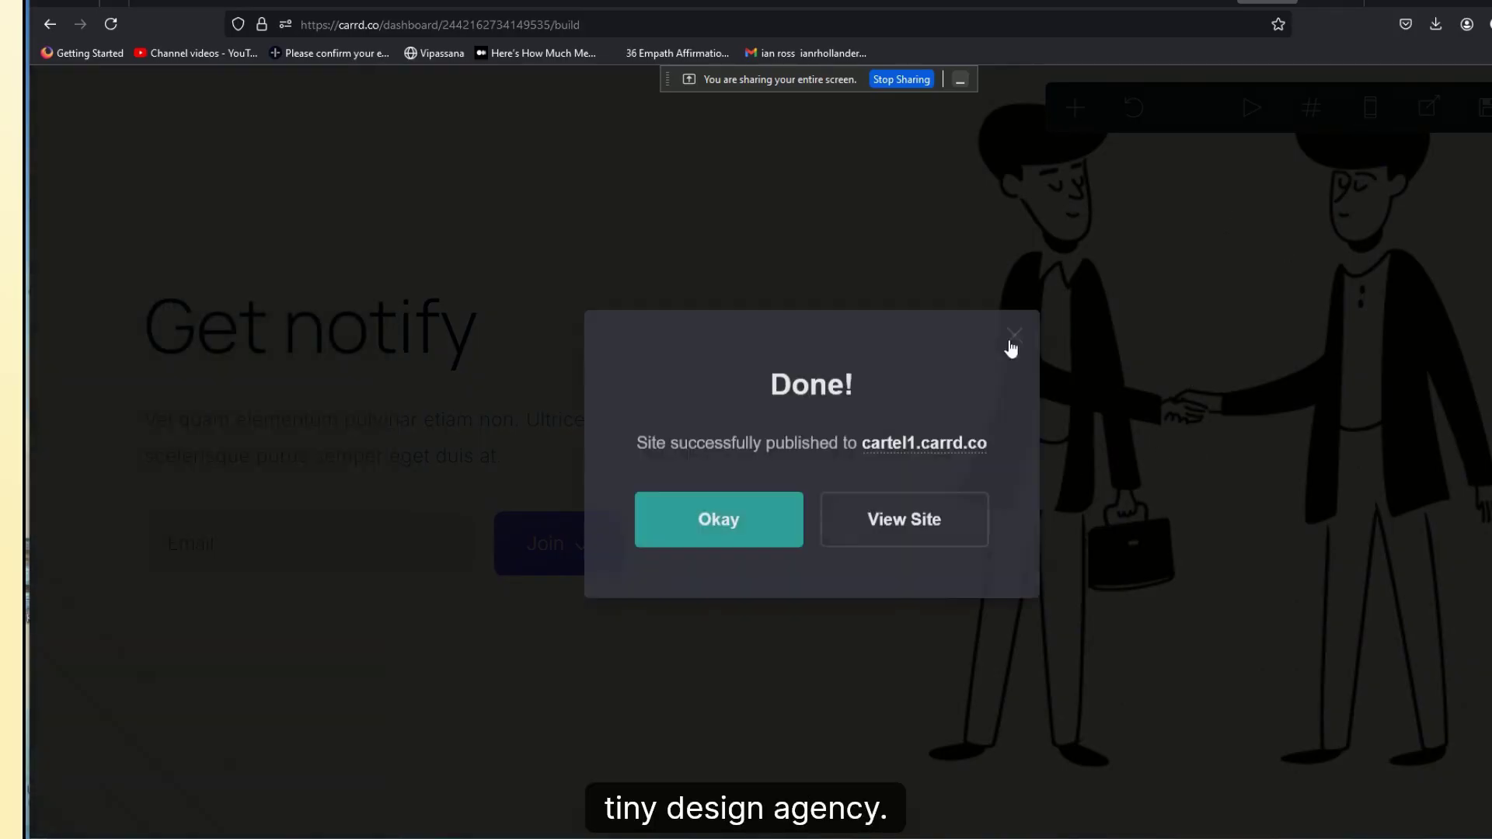
left_click(915, 535)
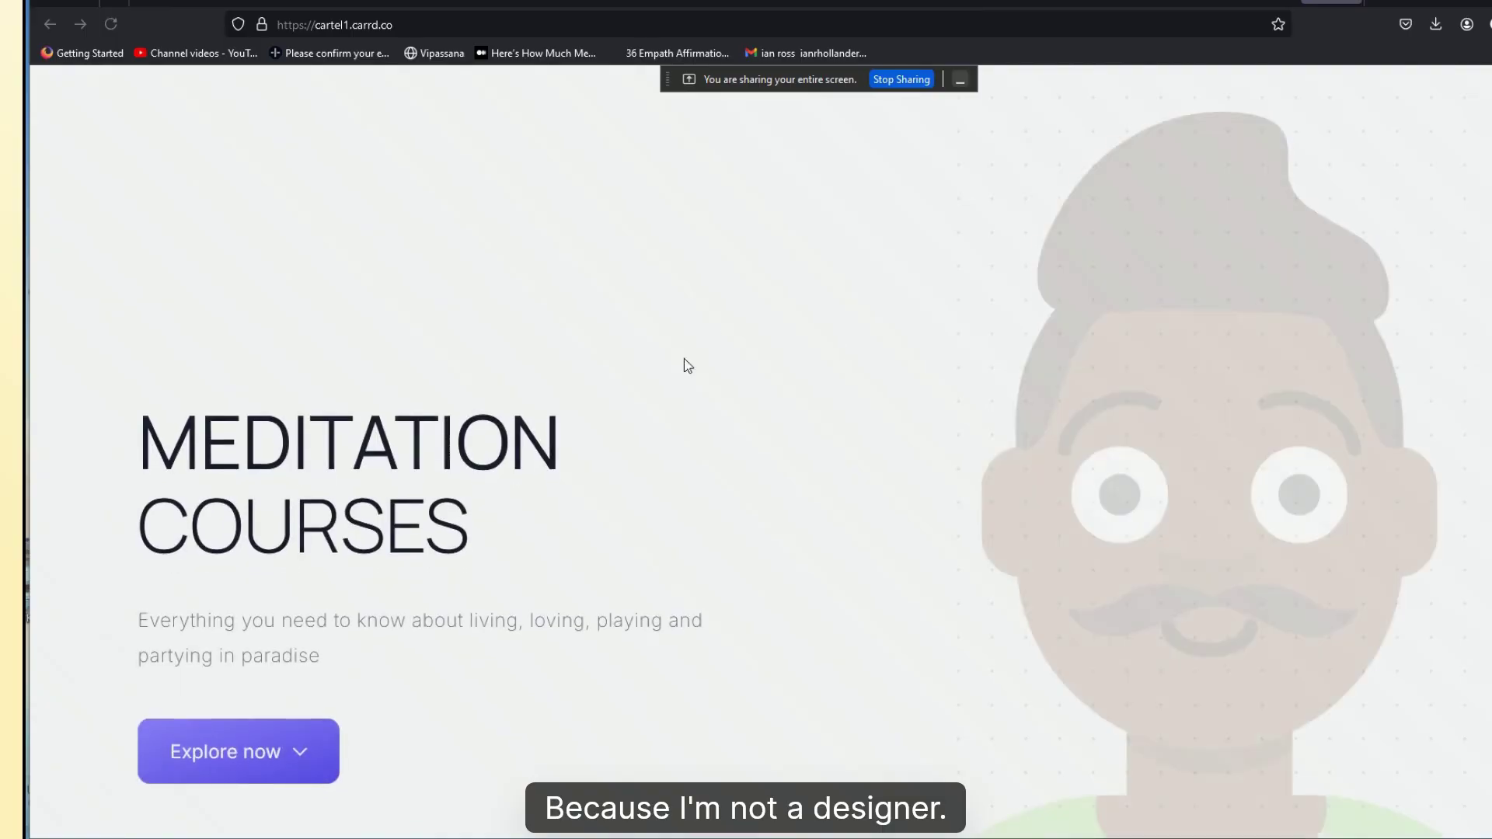
scroll(683, 361, "down", 7)
scroll(747, 451, "down", 20)
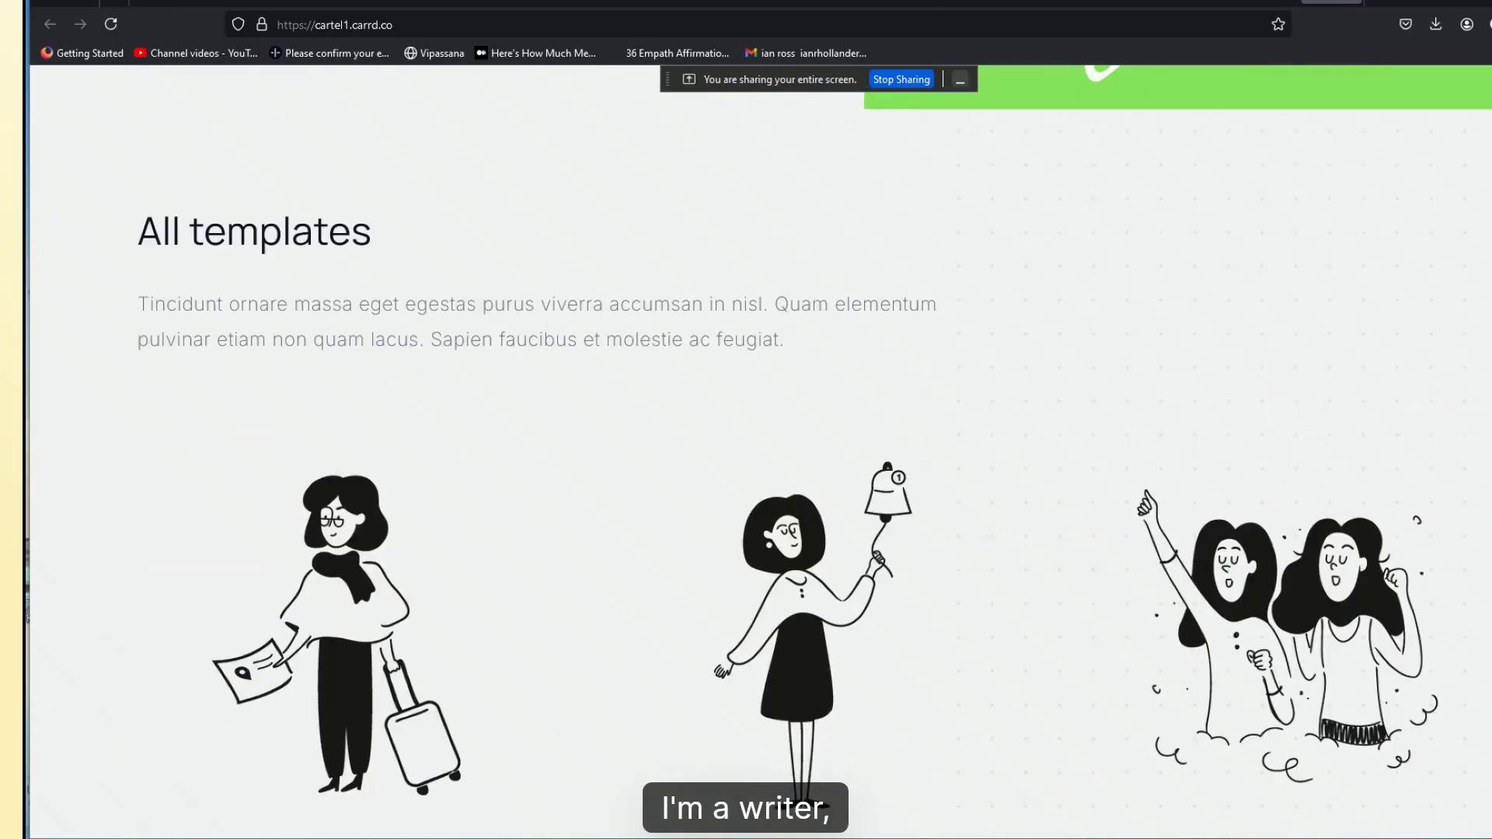
scroll(747, 451, "down", 15)
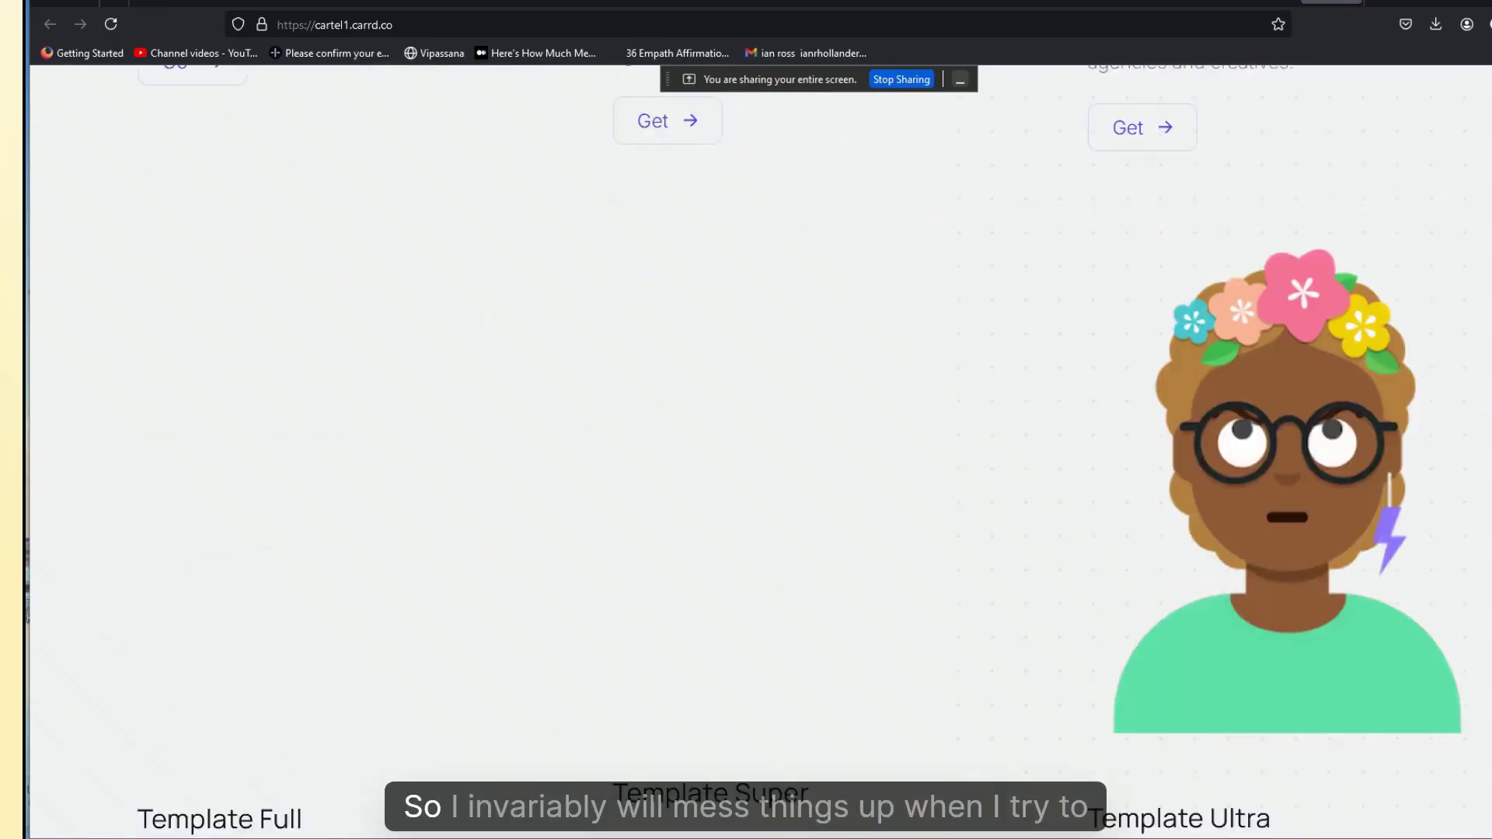
scroll(661, 619, "down", 3)
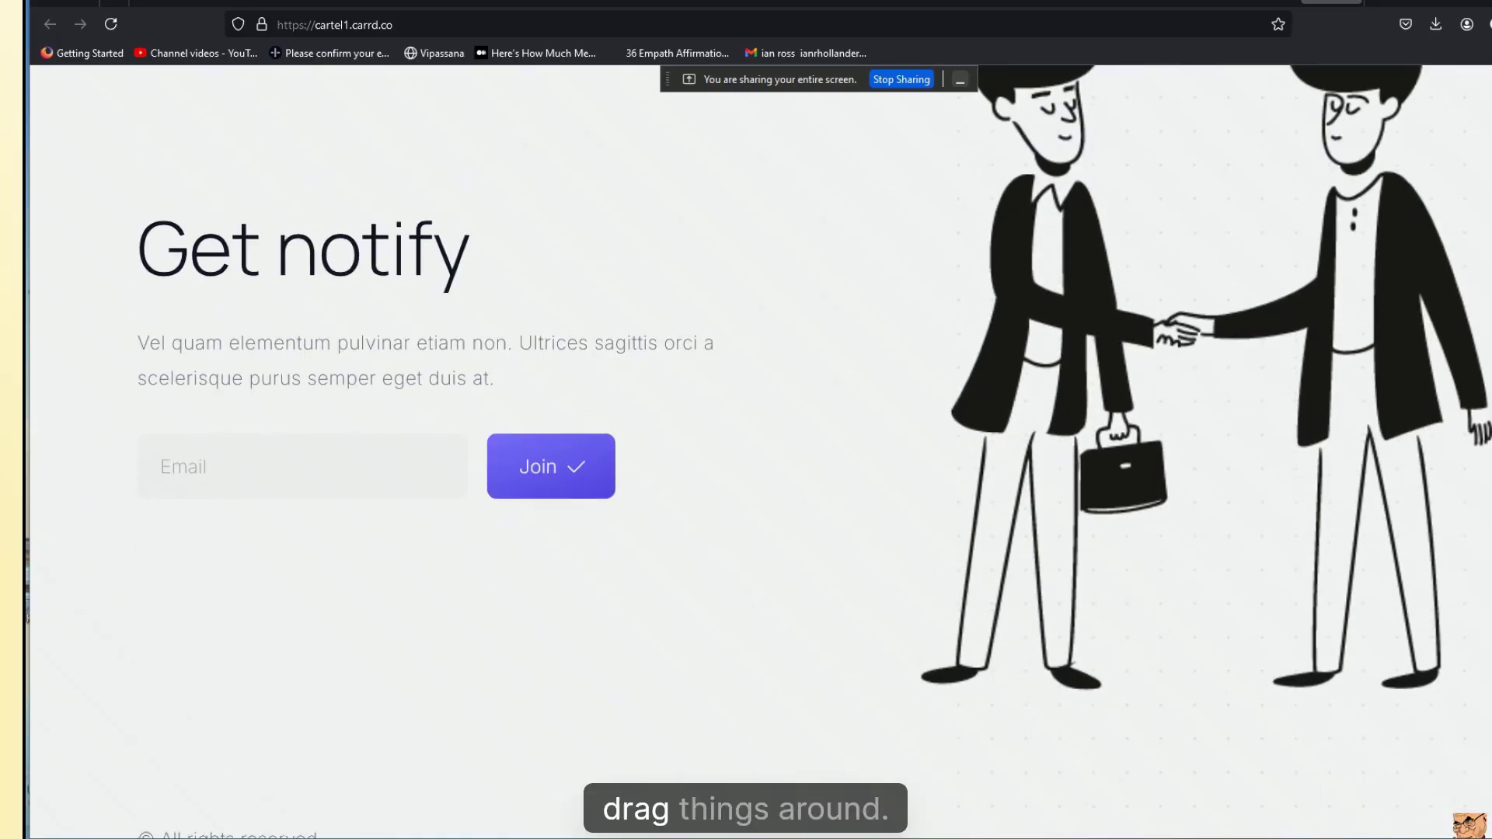
scroll(746, 451, "down", 2)
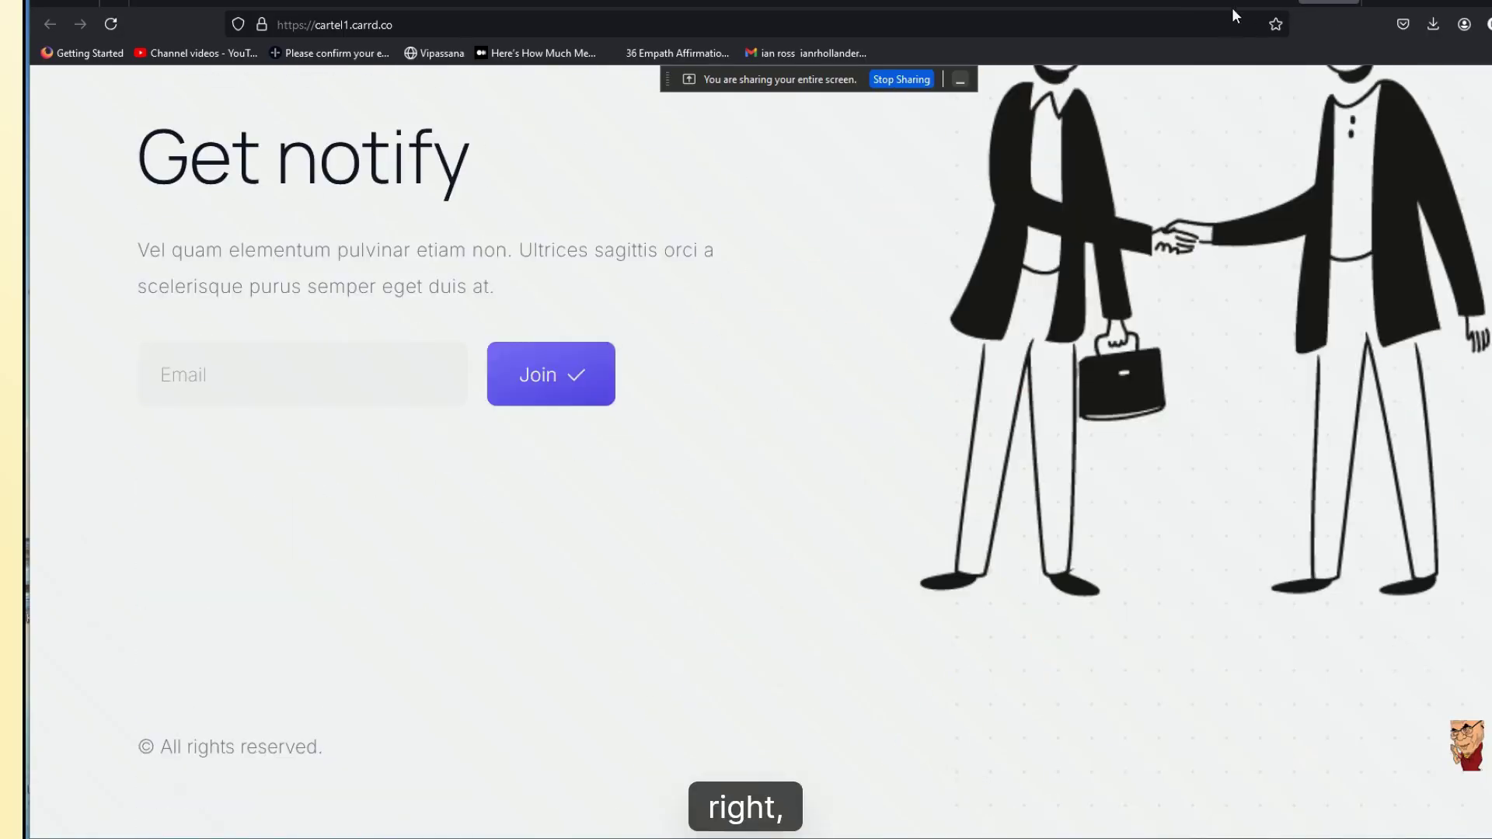
Step: Dismiss the publish confirmation in the builder and go back to the My Sites dashboard
left_click(1259, 6)
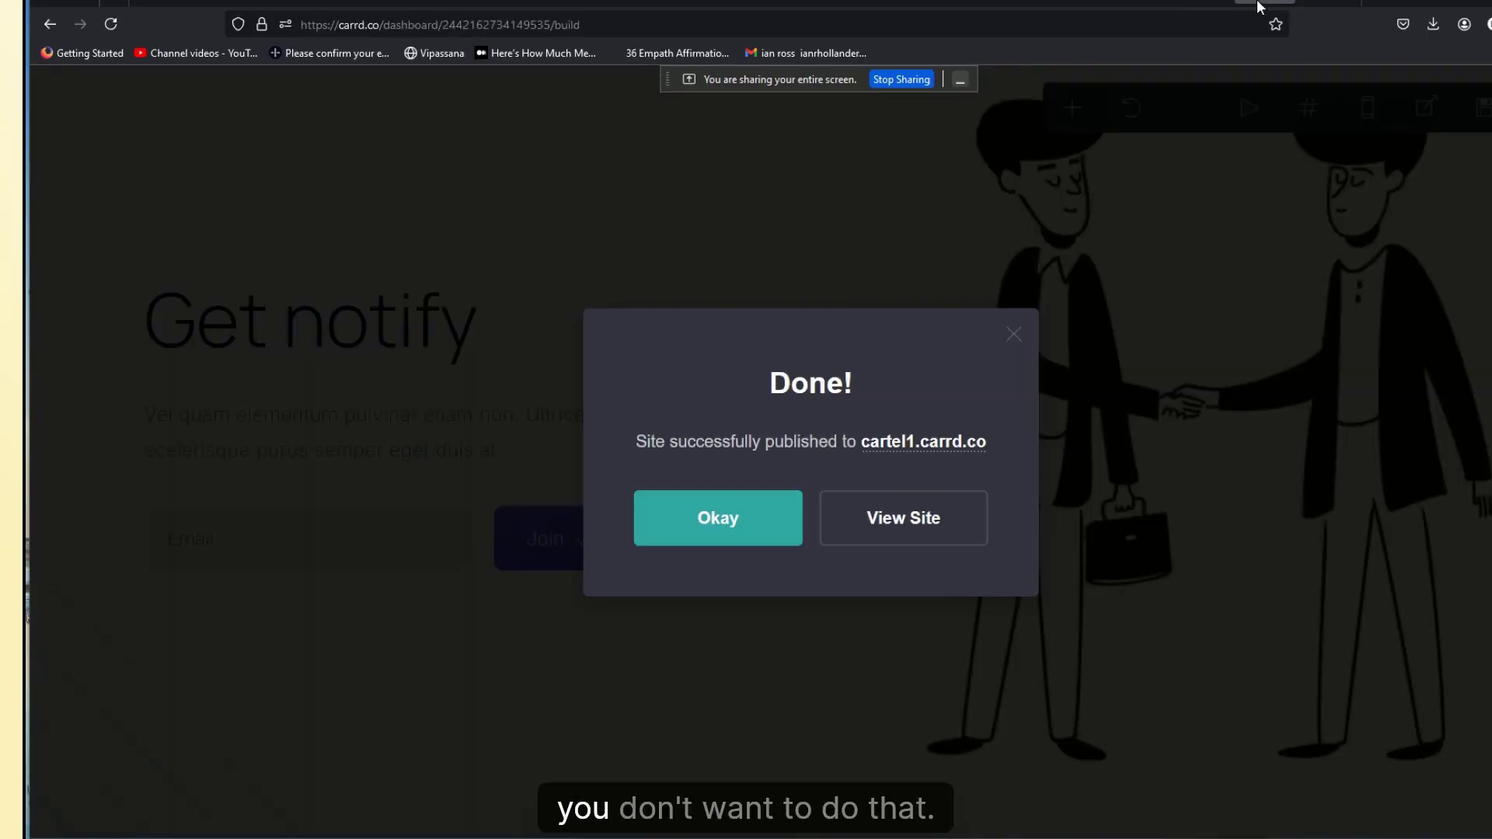
left_click(1013, 334)
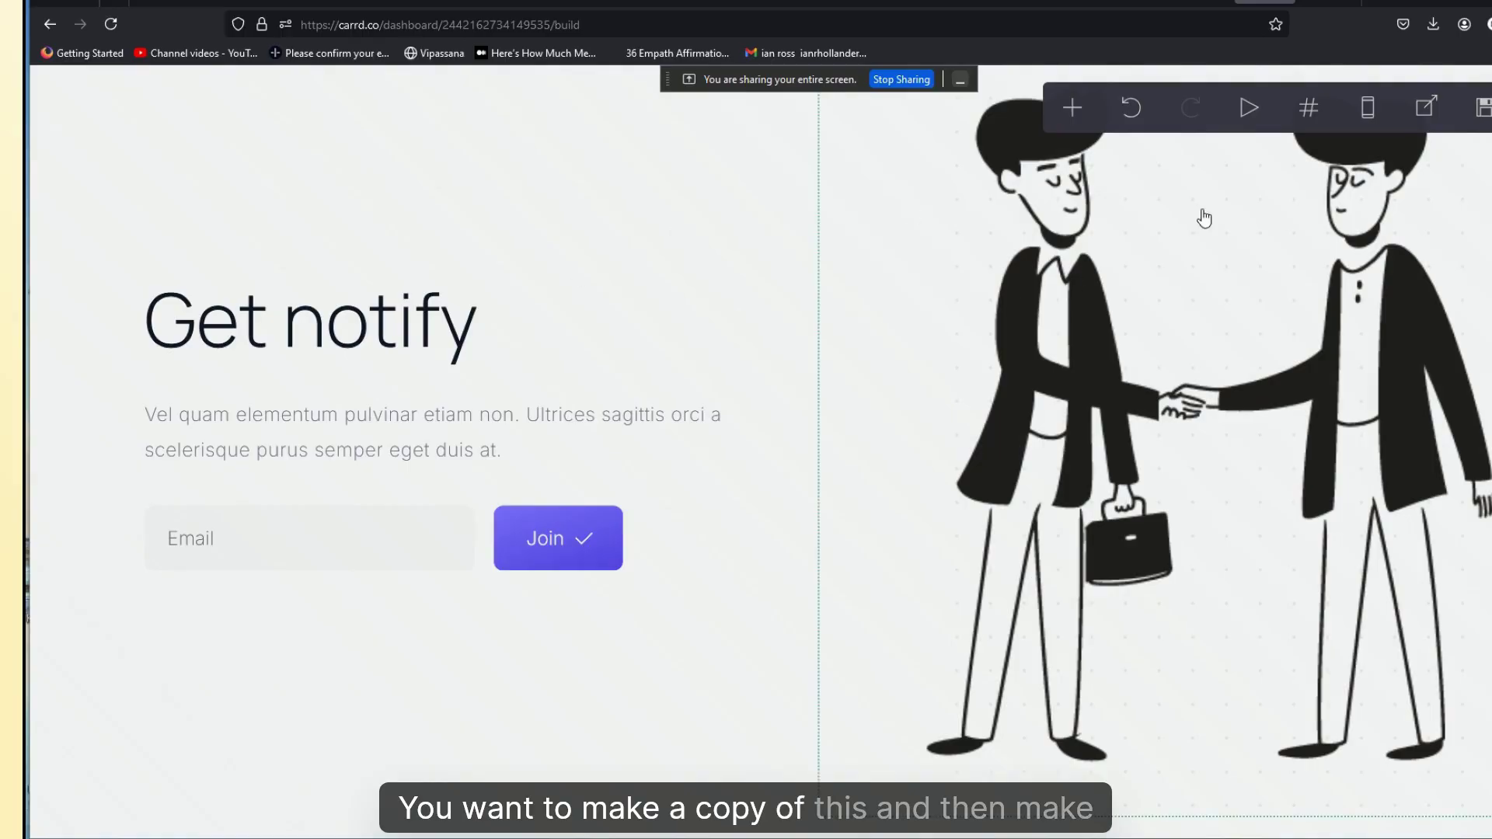
scroll(1127, 264, "up", 15)
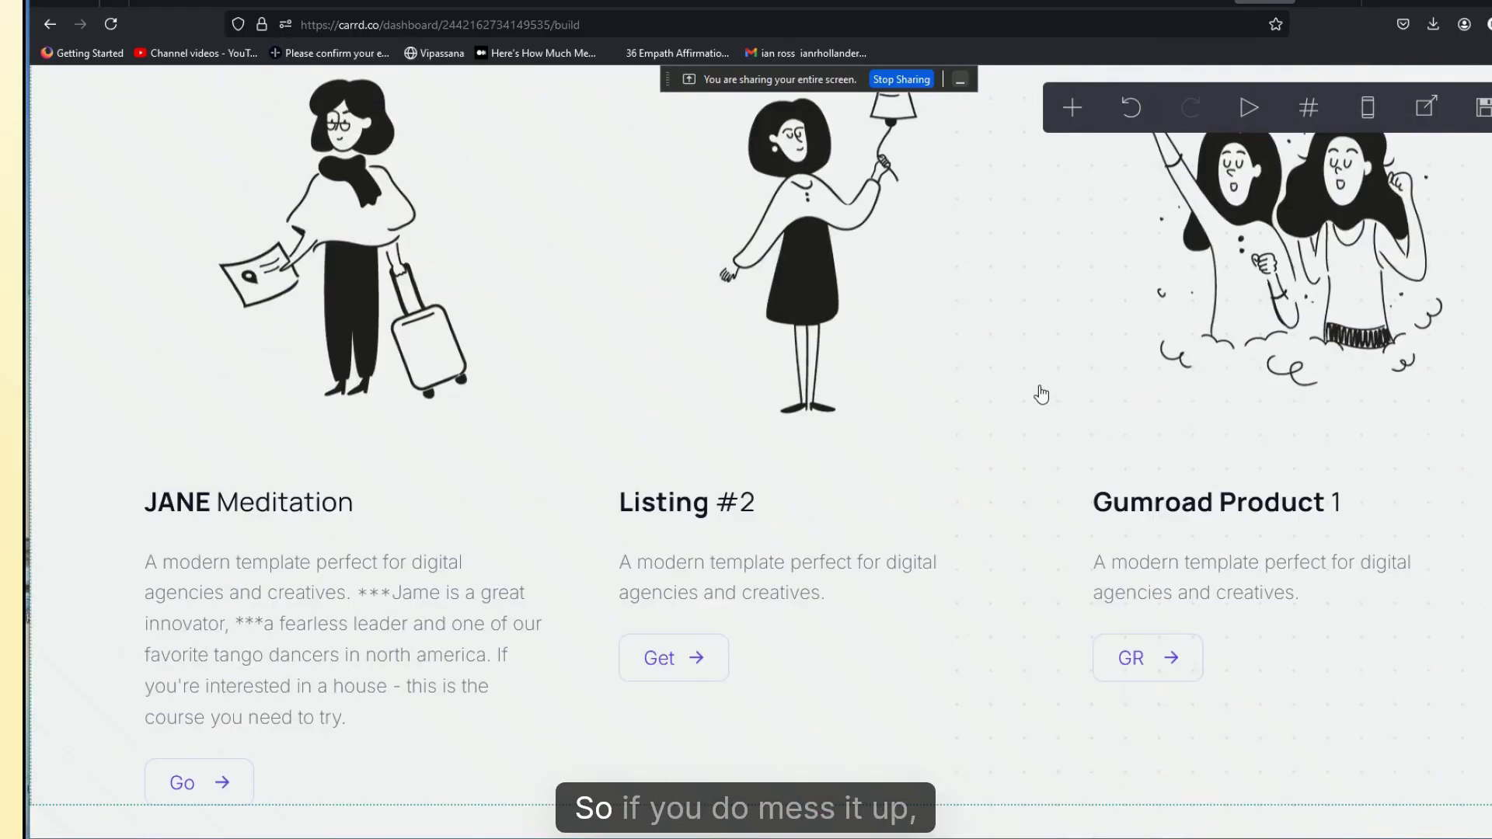
scroll(1042, 389, "up", 10)
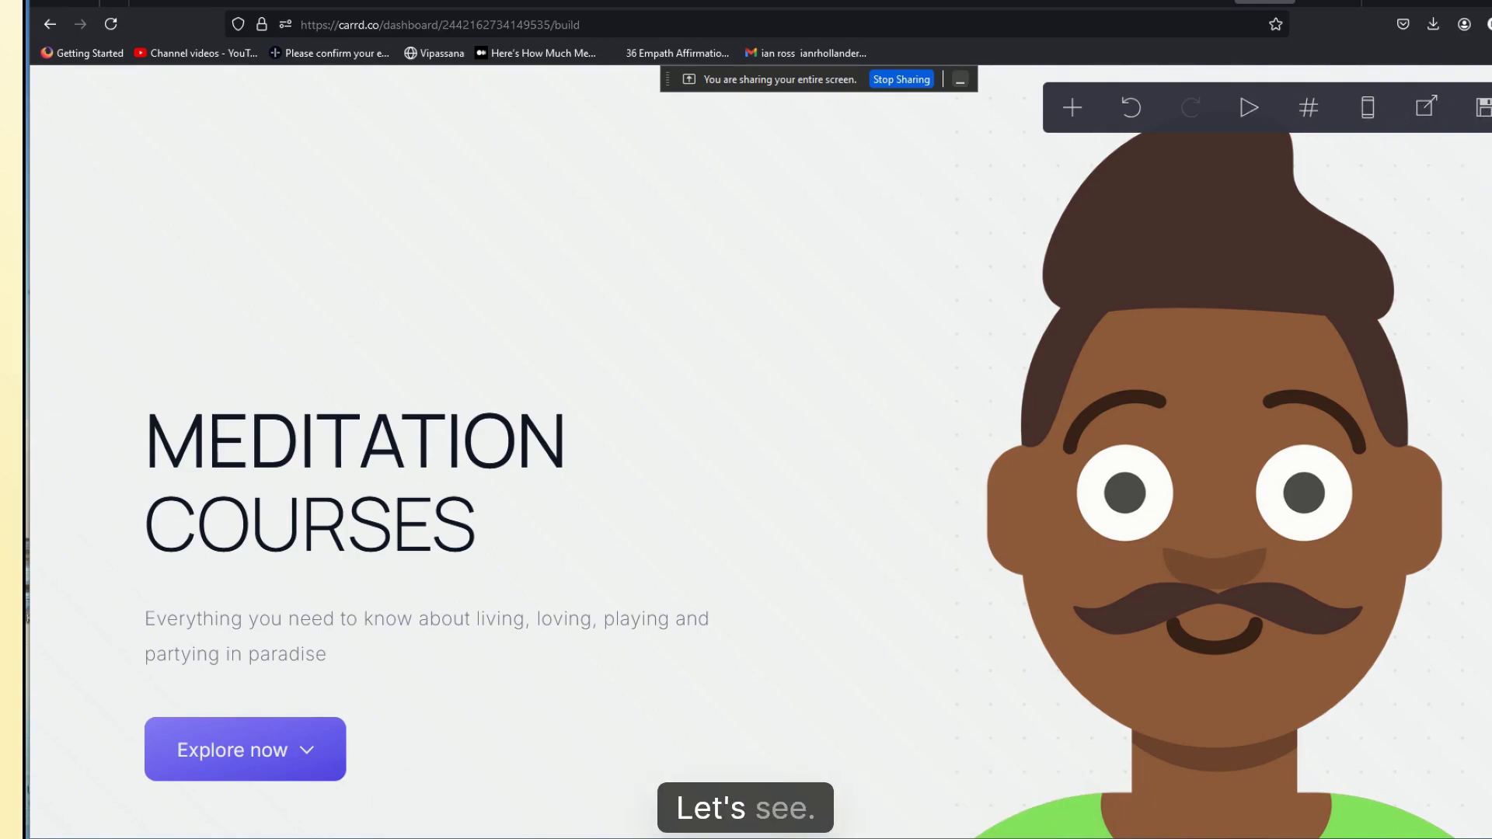
left_click(1480, 105)
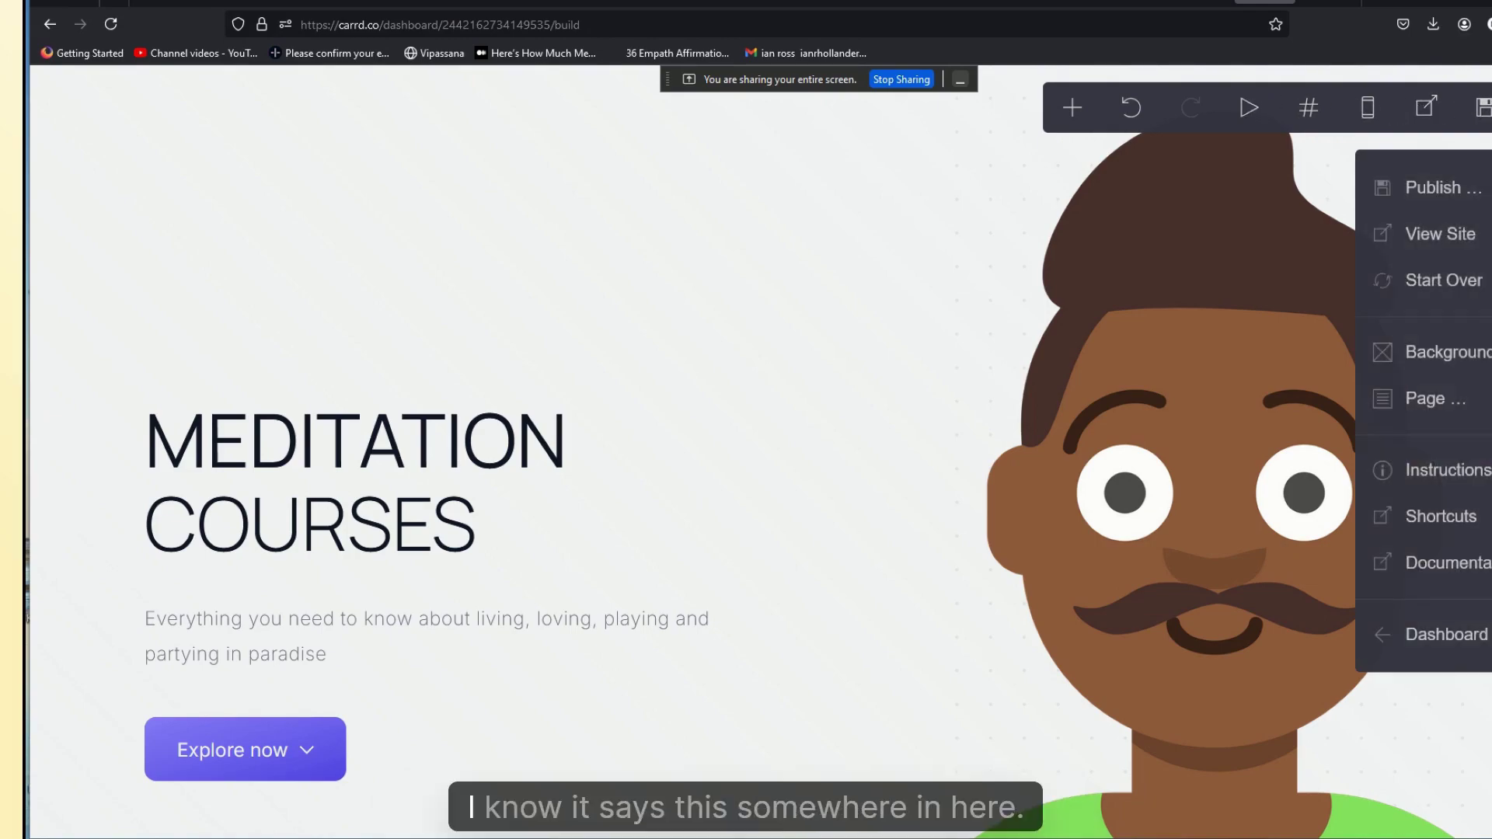
left_click(1443, 642)
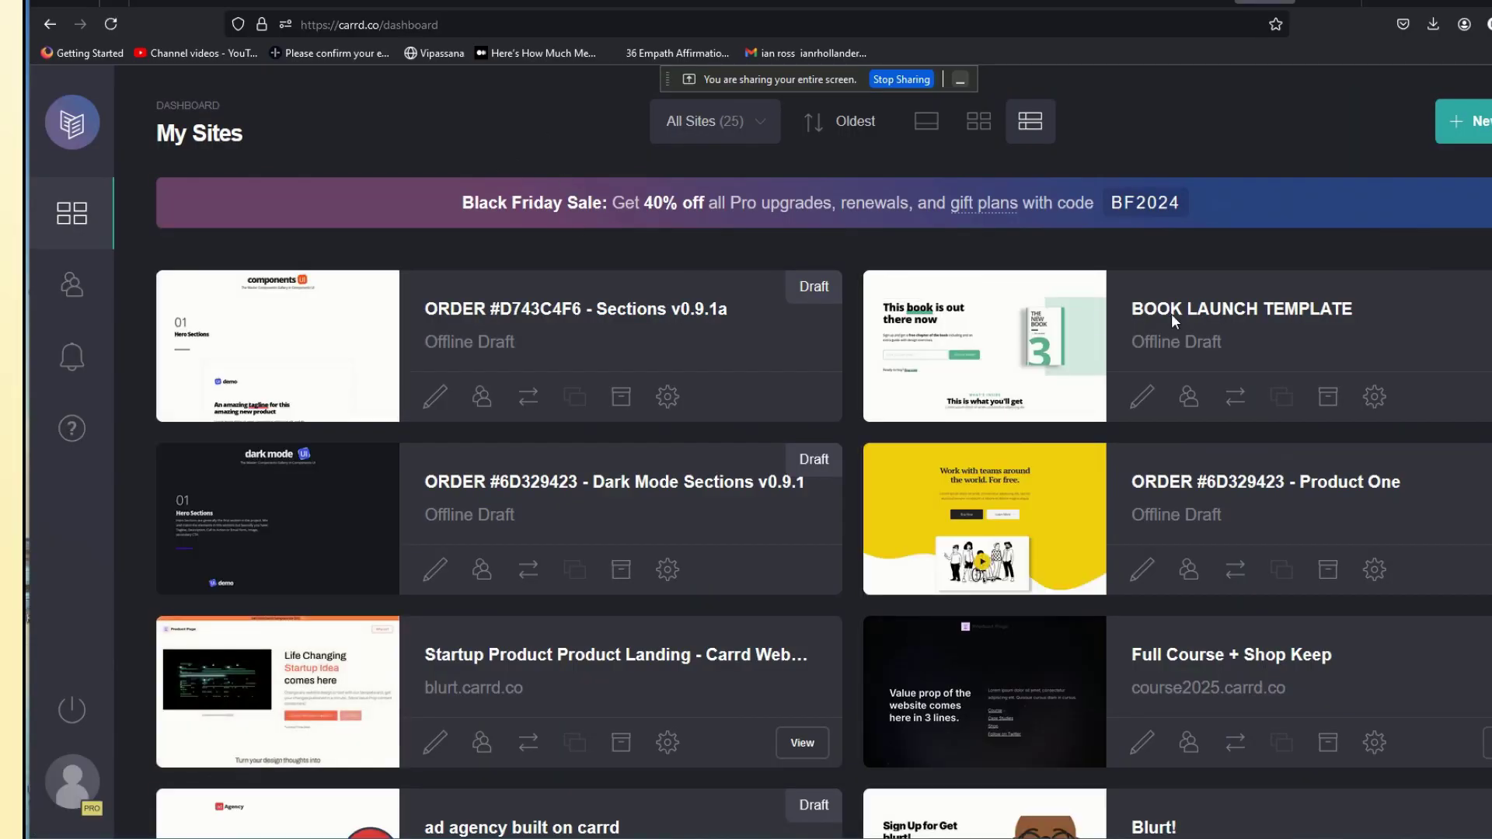
Step: Find the Cartel Original site in the My Sites list and open its overview
scroll(1172, 314, "down", 15)
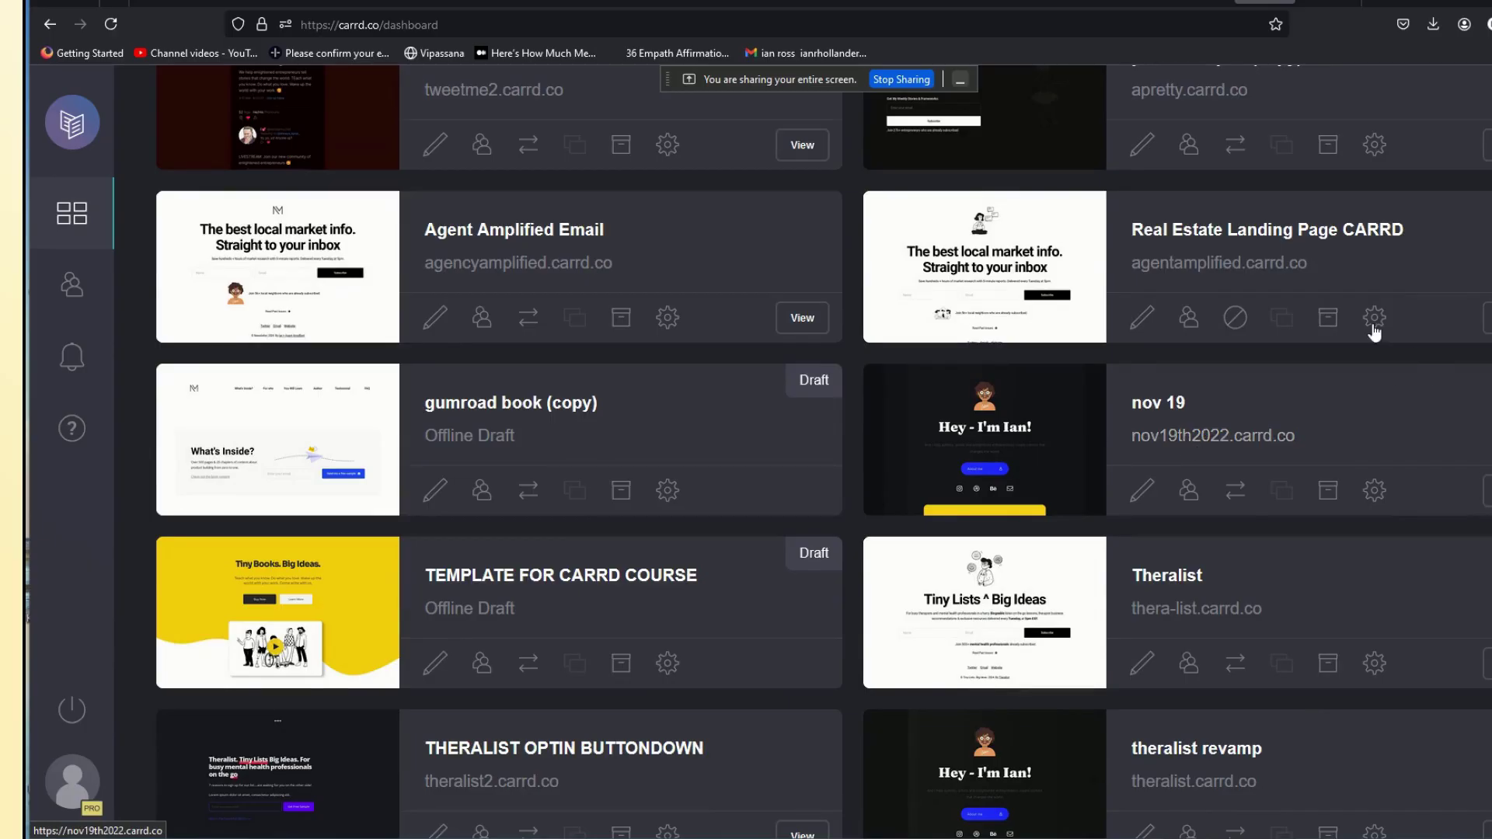
scroll(1282, 326, "down", 3)
scroll(1289, 366, "up", 2)
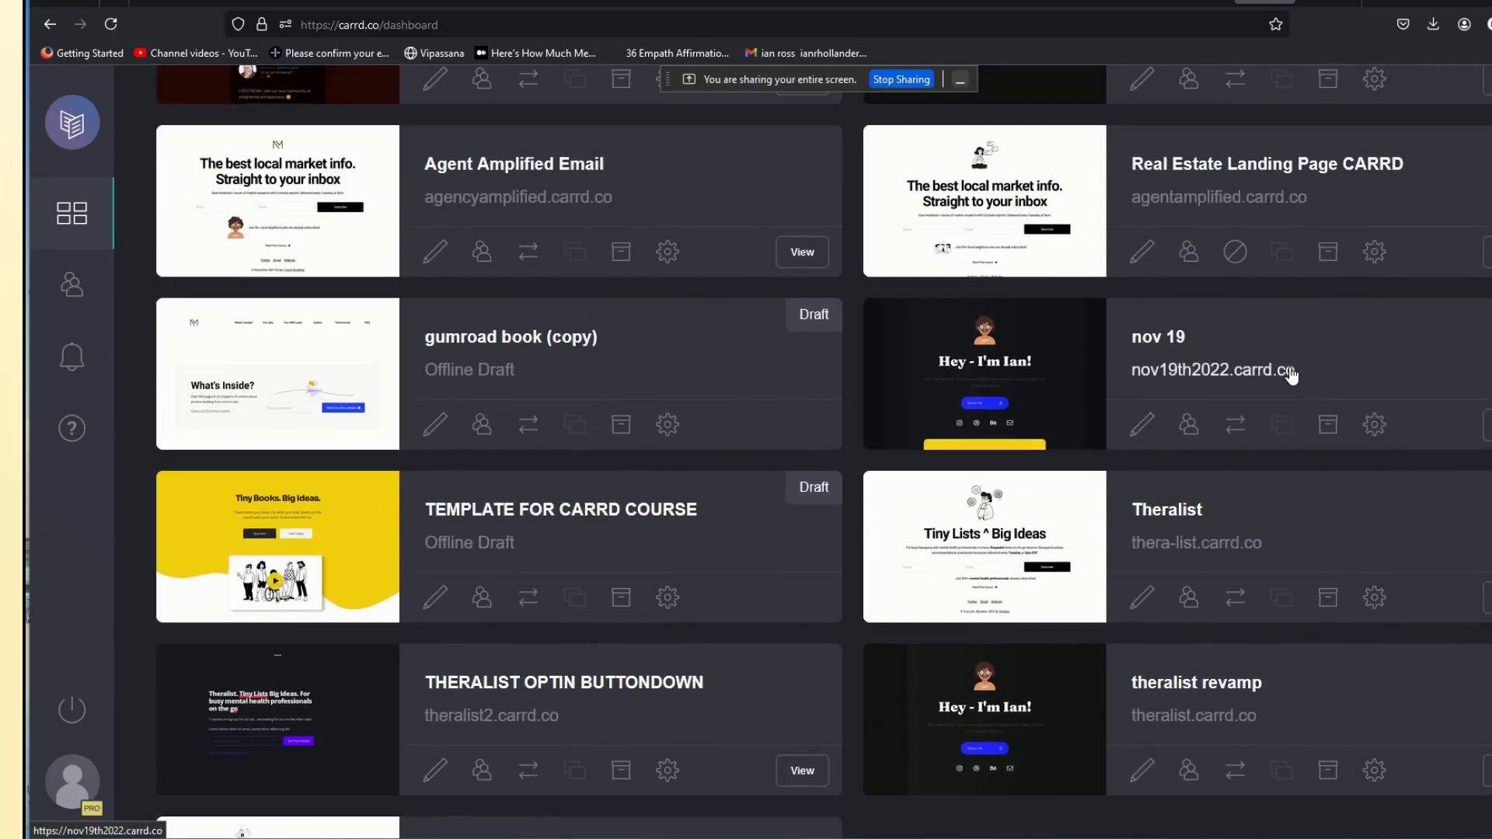
scroll(1290, 374, "up", 8)
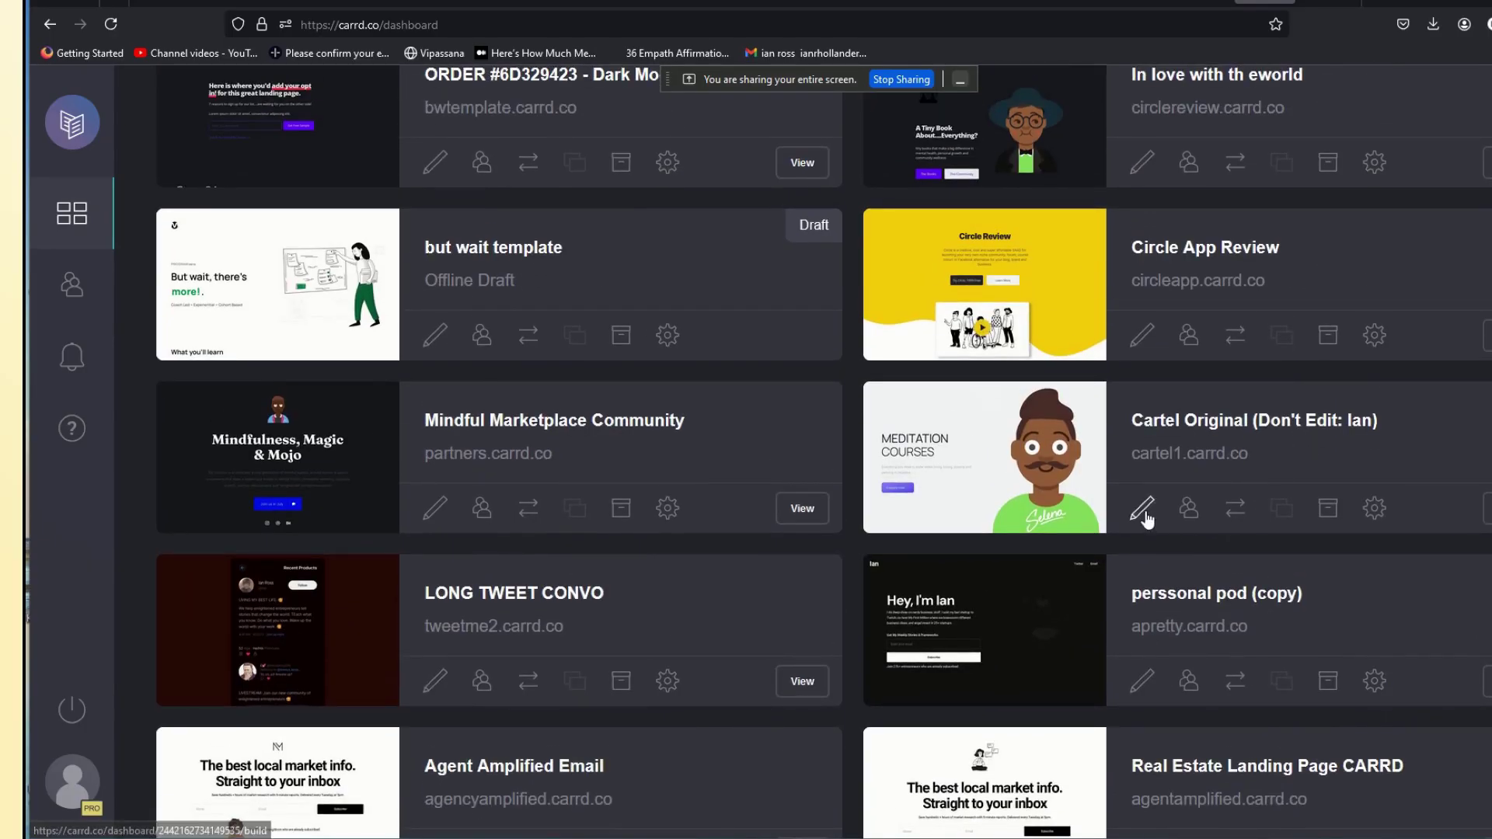
left_click(1373, 510)
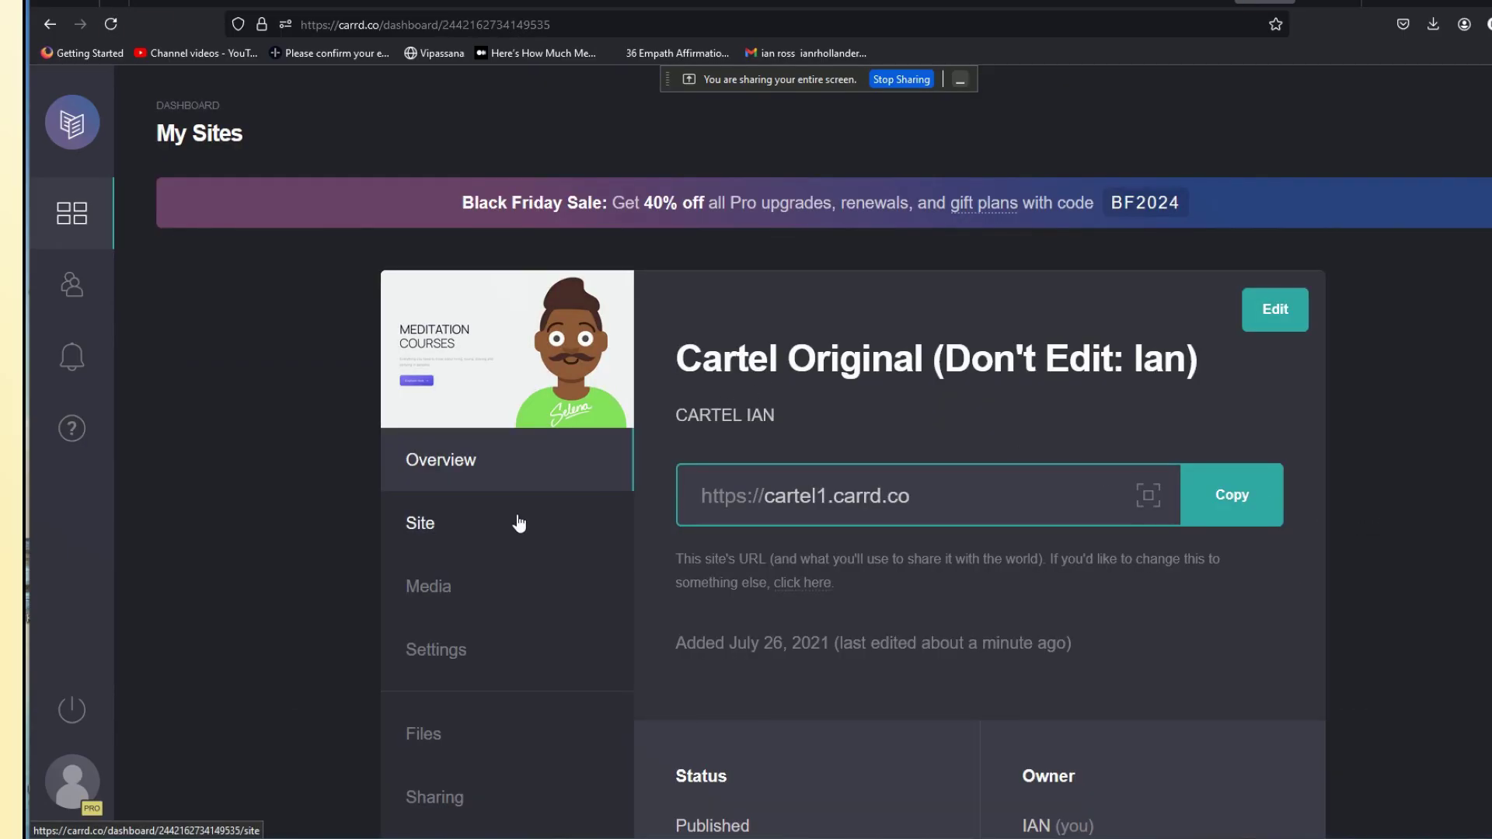
scroll(1081, 491, "down", 4)
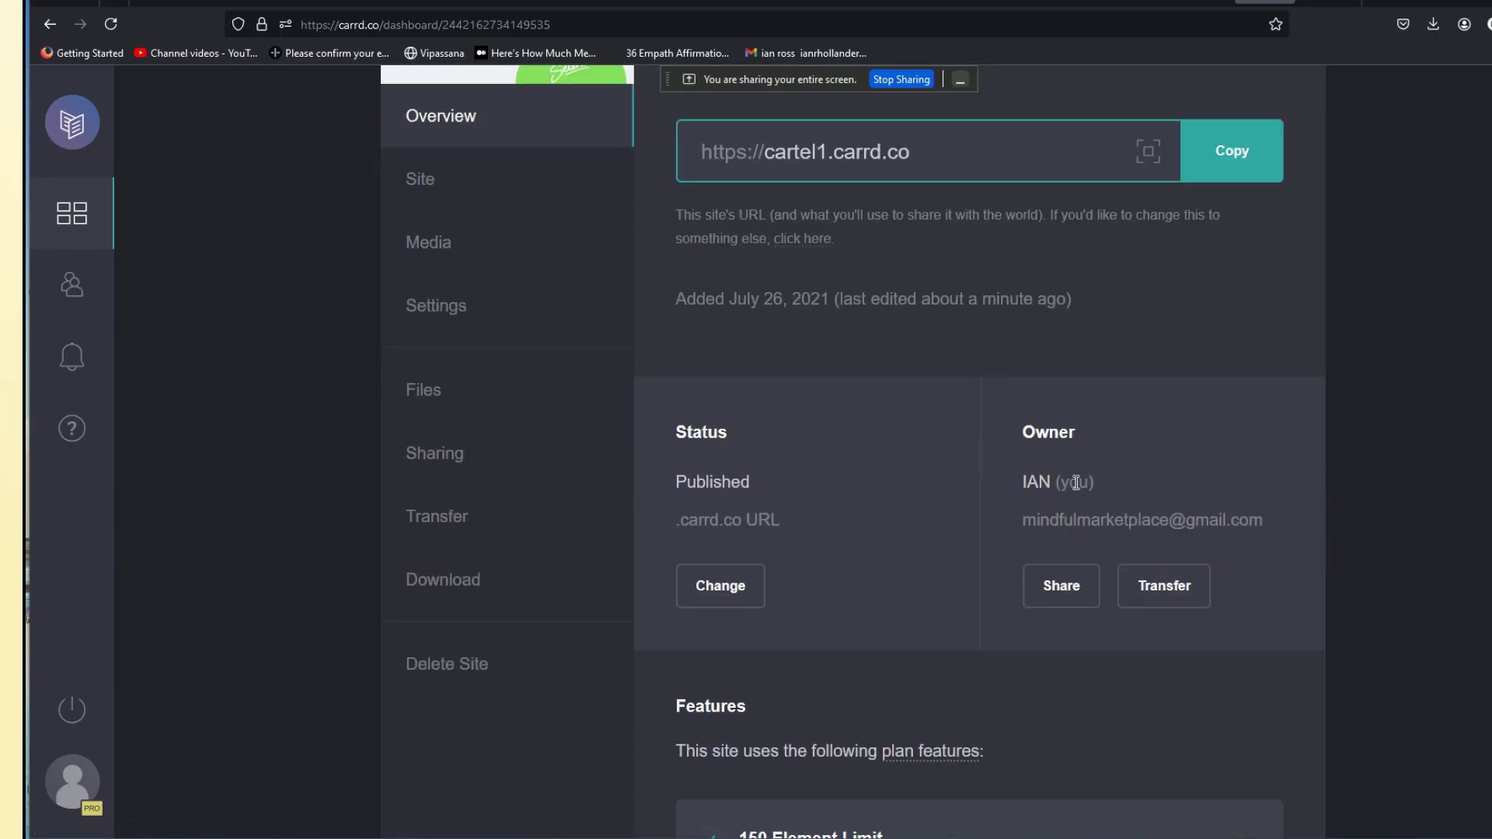
scroll(1078, 484, "up", 3)
Step: Switch to the Site tab to show Cartel Original's title and description
left_click(655, 452)
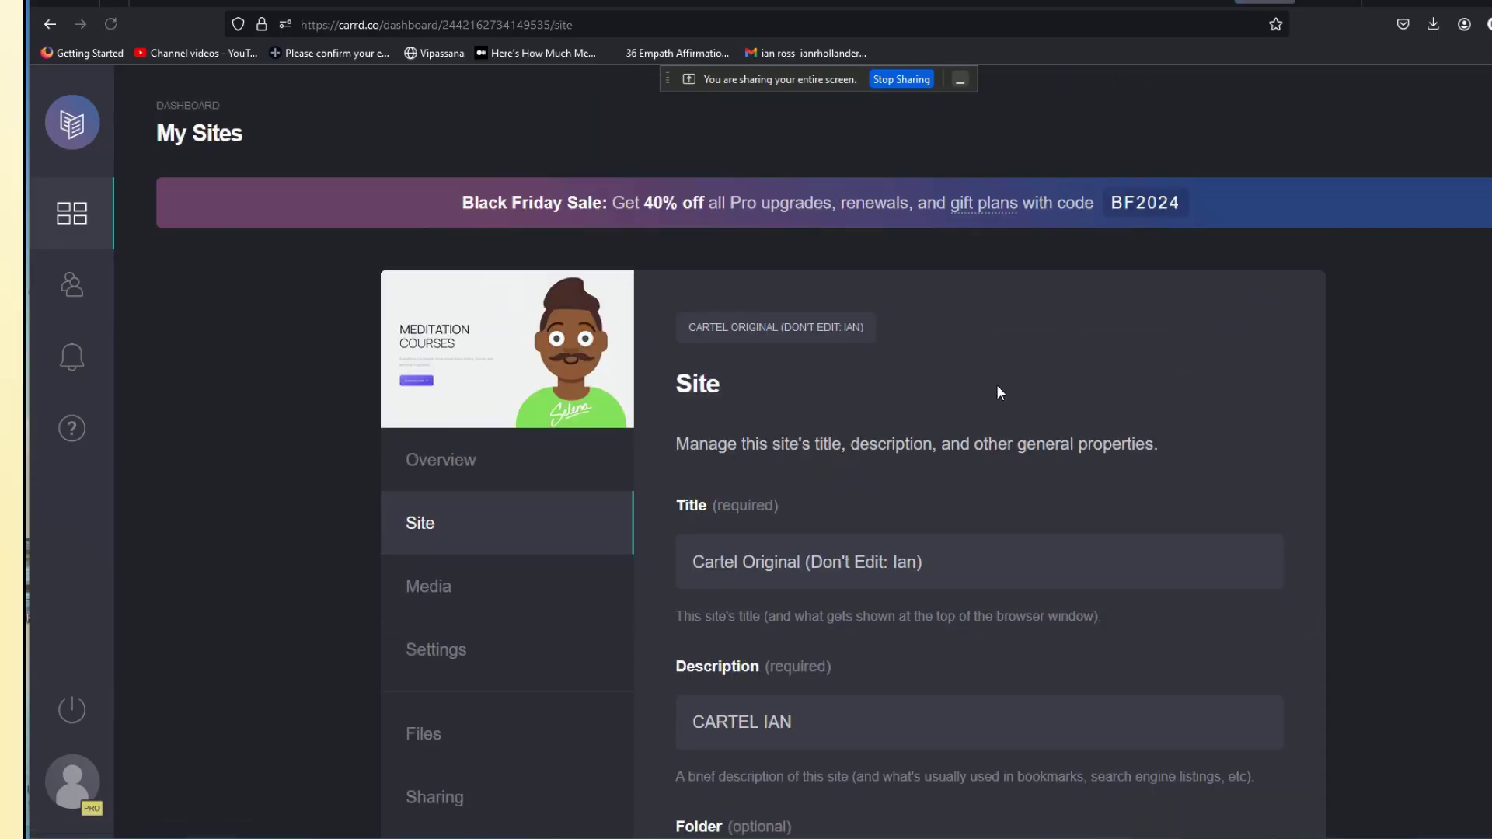